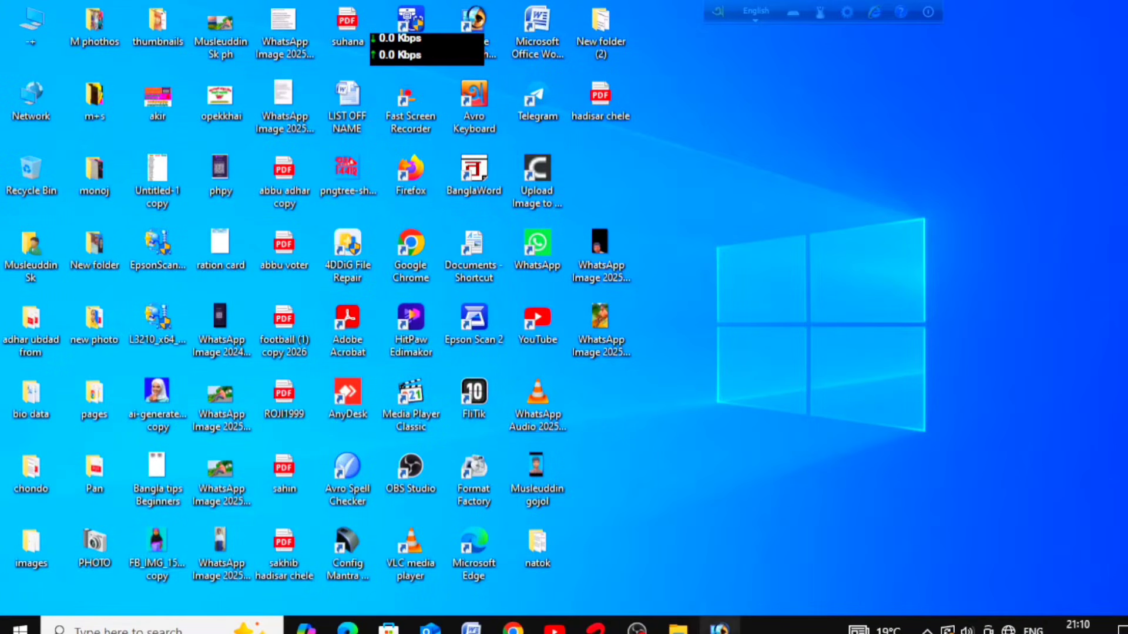
- Switch to Adobe Photoshop and start an import from the EPSON L3210 Series scanner
{"action": "left_click", "coordinate": [719, 627]}
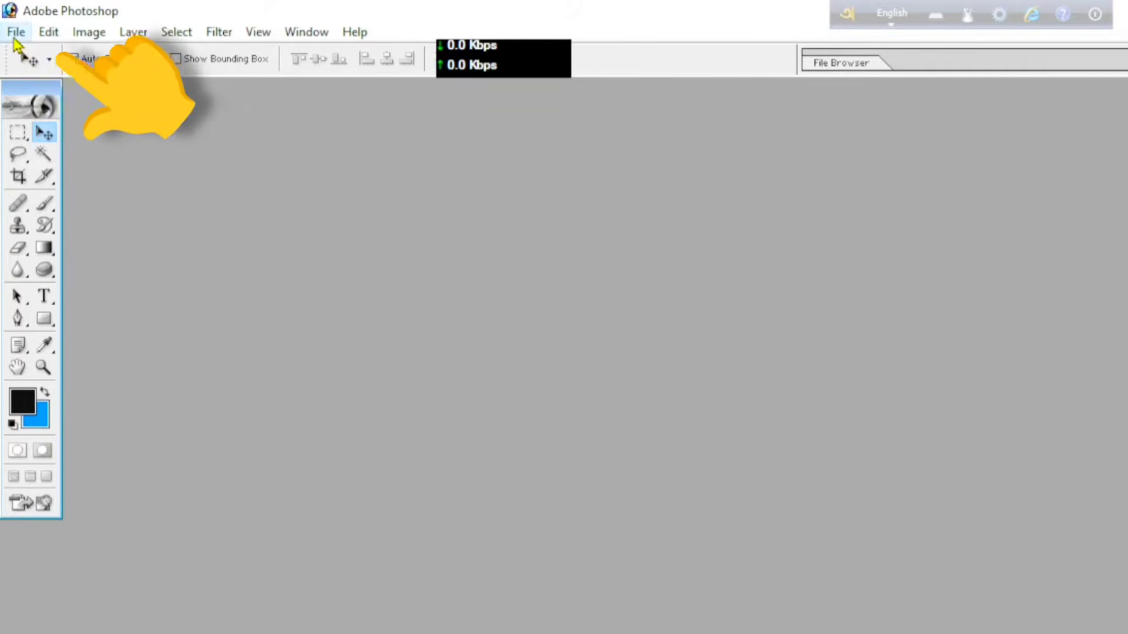
{"action": "left_click", "coordinate": [15, 33]}
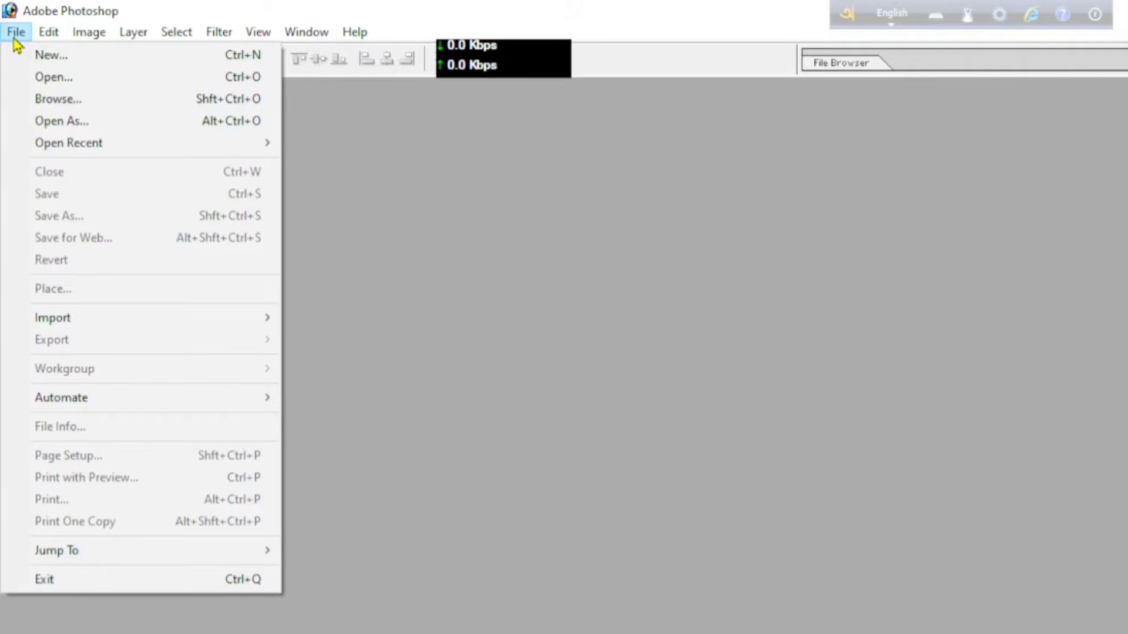
{"action": "left_click", "coordinate": [443, 221]}
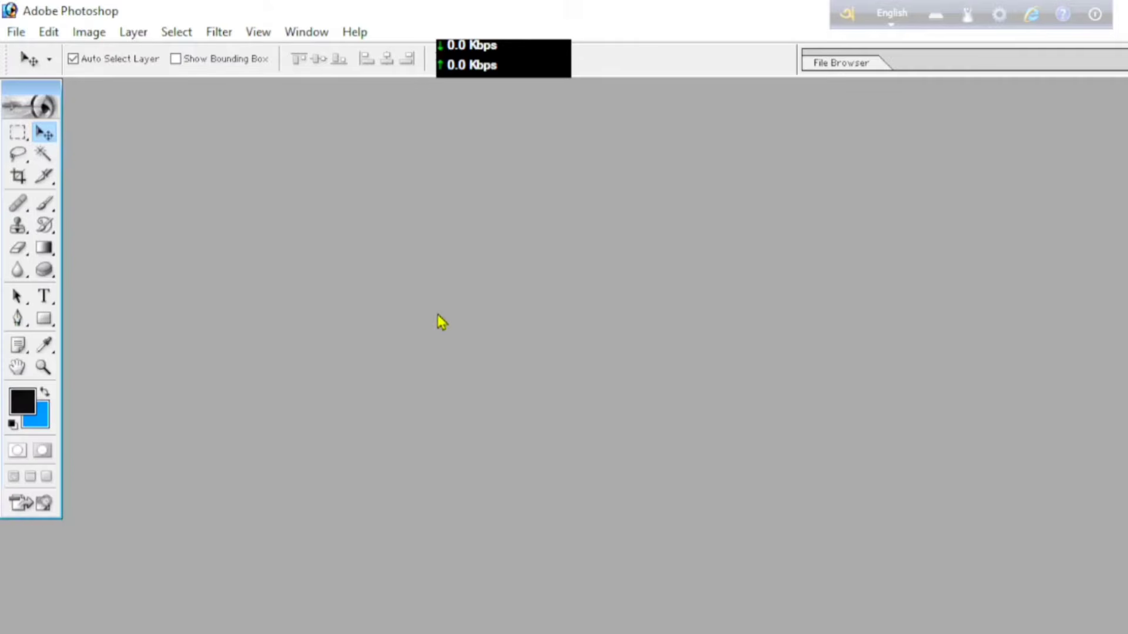
{"action": "left_click", "coordinate": [16, 32]}
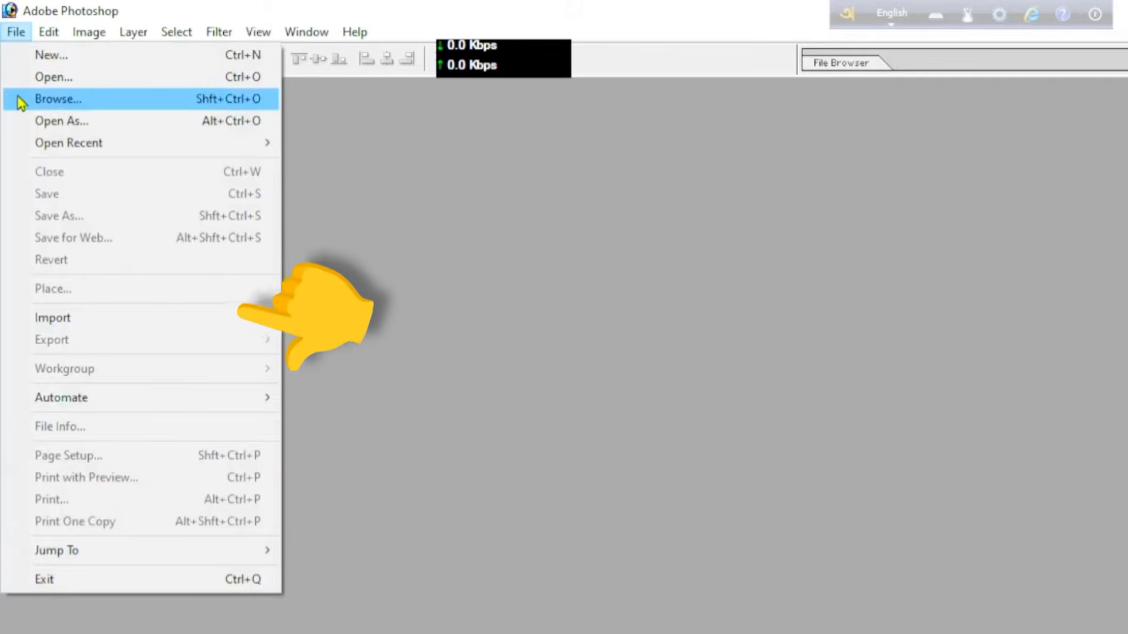
{"action": "mouse_move", "coordinate": [81, 326]}
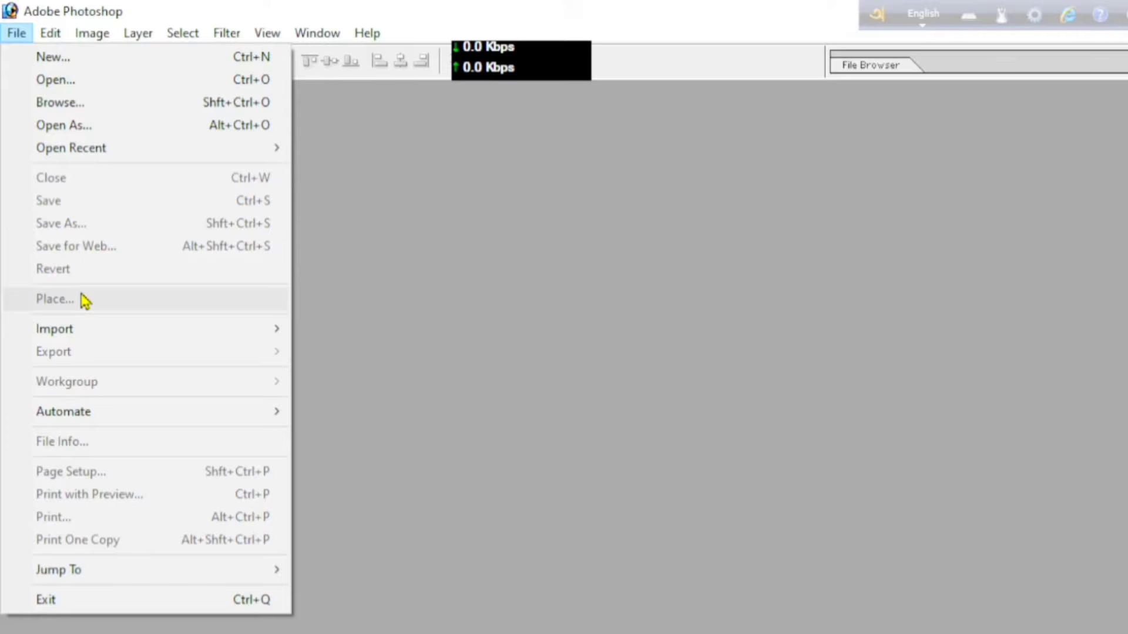
{"action": "mouse_move", "coordinate": [98, 339]}
{"action": "mouse_move", "coordinate": [152, 335]}
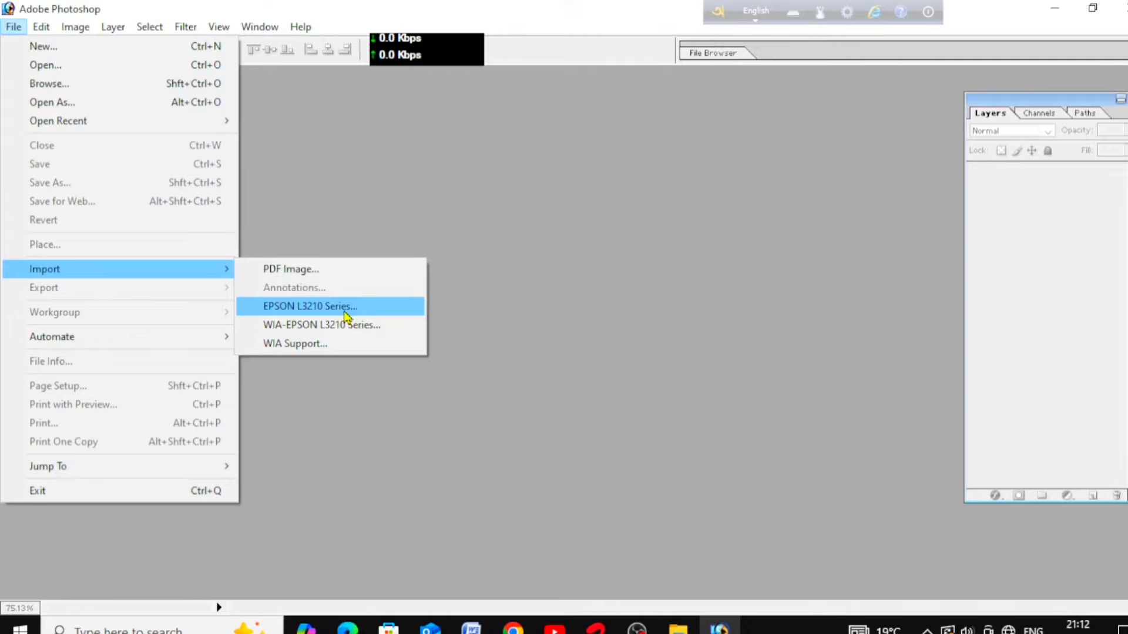
{"action": "left_click", "coordinate": [295, 314]}
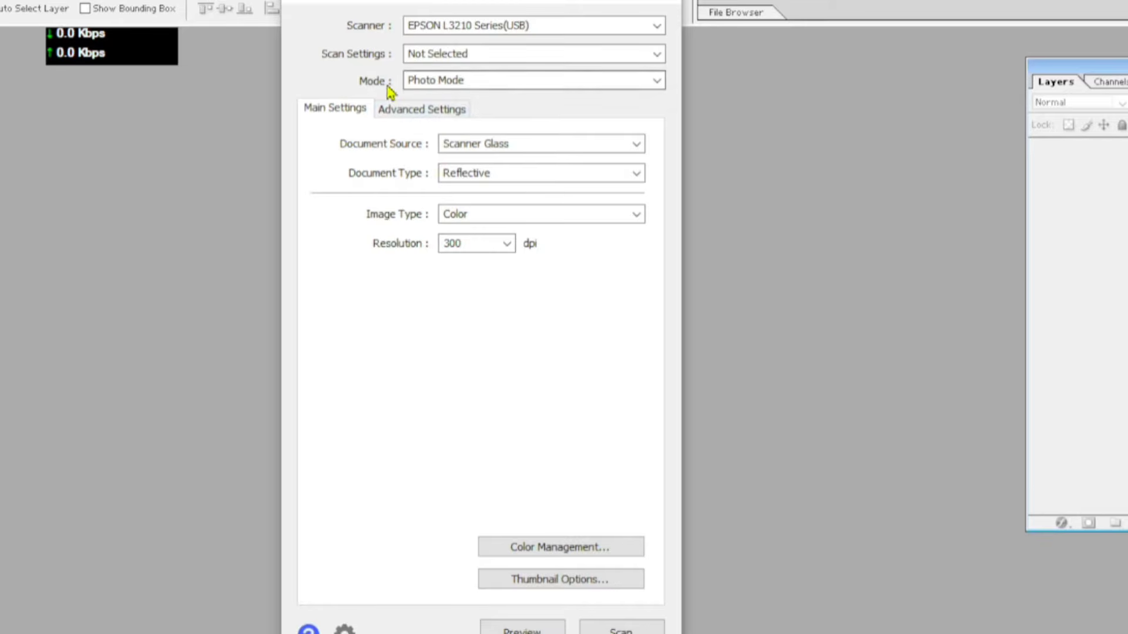
- Switch the scan mode to Document Mode and back to Photo Mode
{"action": "left_click", "coordinate": [454, 87]}
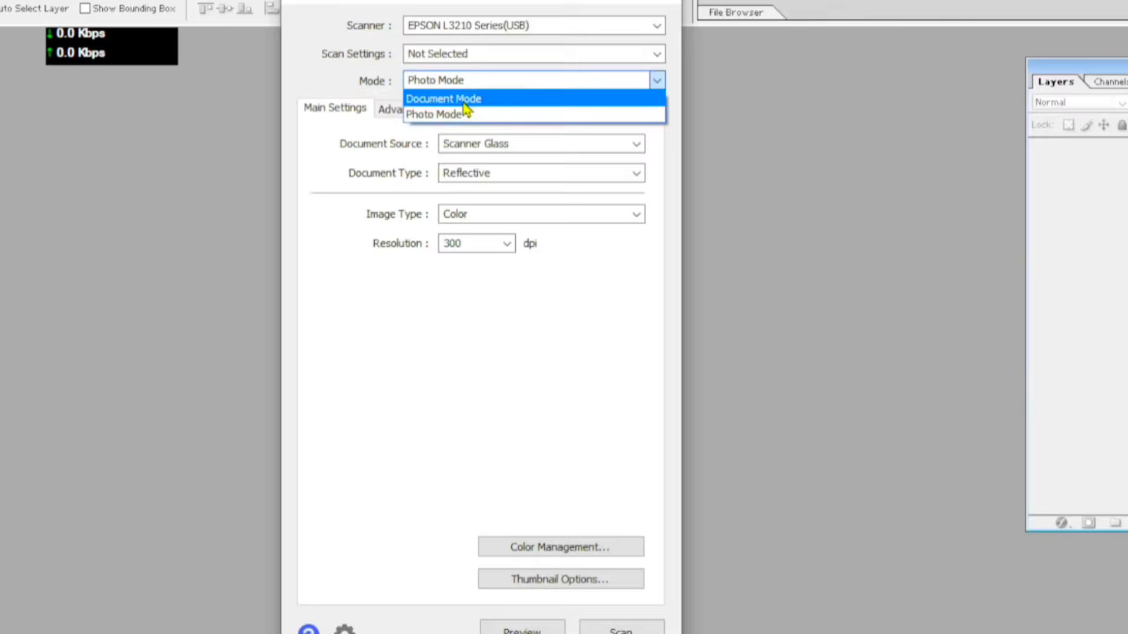
{"action": "left_click", "coordinate": [462, 100]}
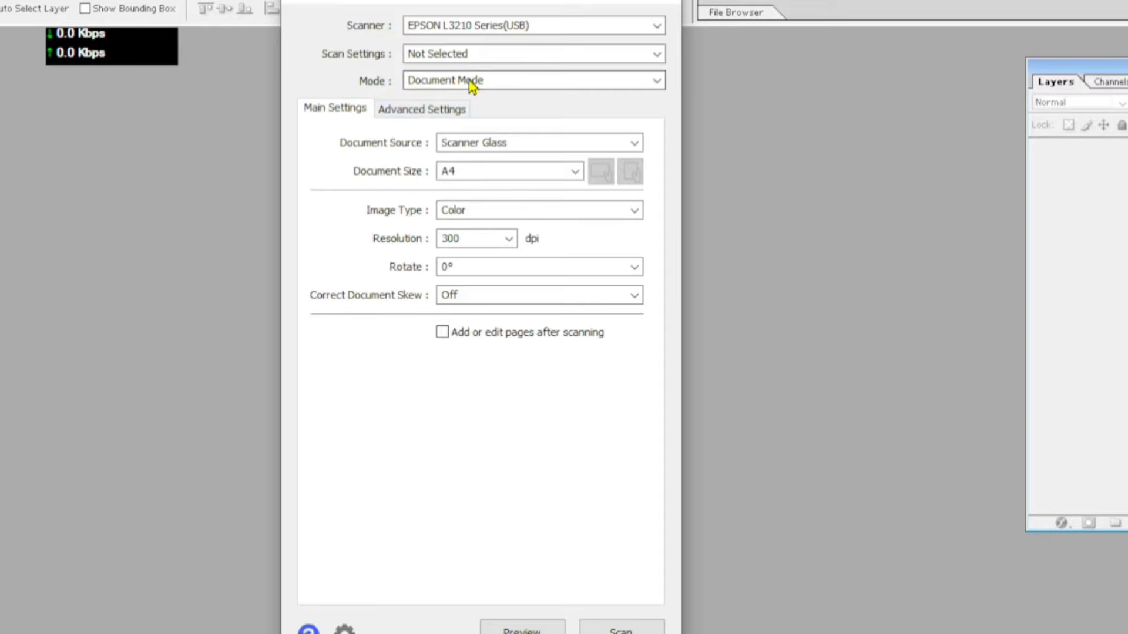
{"action": "left_click", "coordinate": [471, 86]}
{"action": "left_click", "coordinate": [471, 111]}
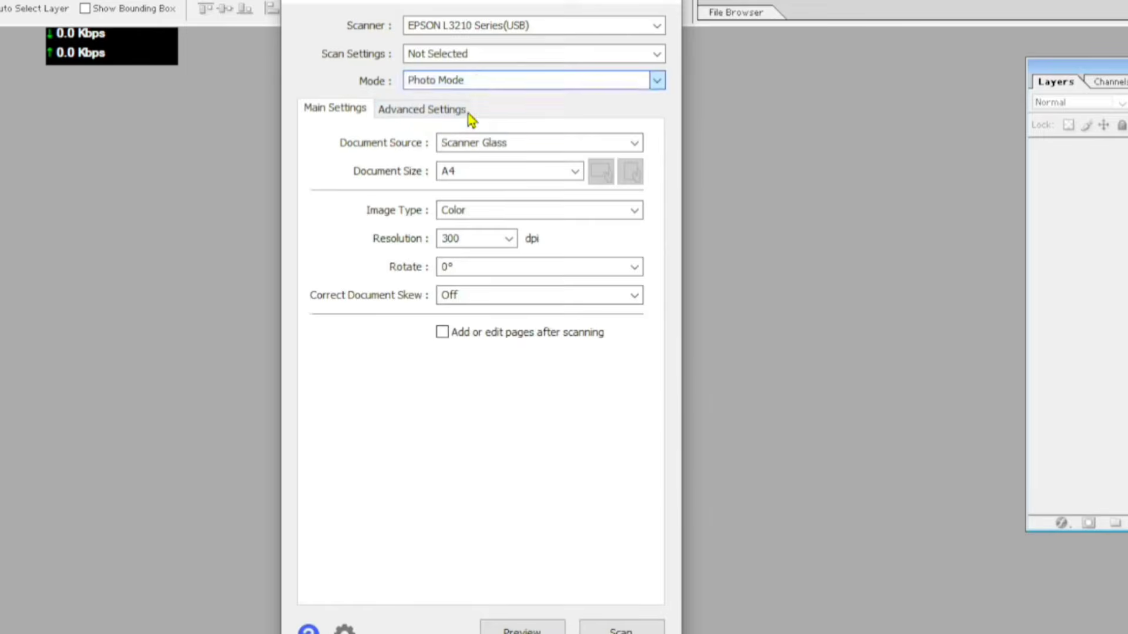
- Scan the photos in Photo Mode at 300 dpi and close the Epson Scan 2 window
{"action": "left_click", "coordinate": [450, 82]}
{"action": "left_click", "coordinate": [450, 82]}
{"action": "left_click", "coordinate": [450, 83]}
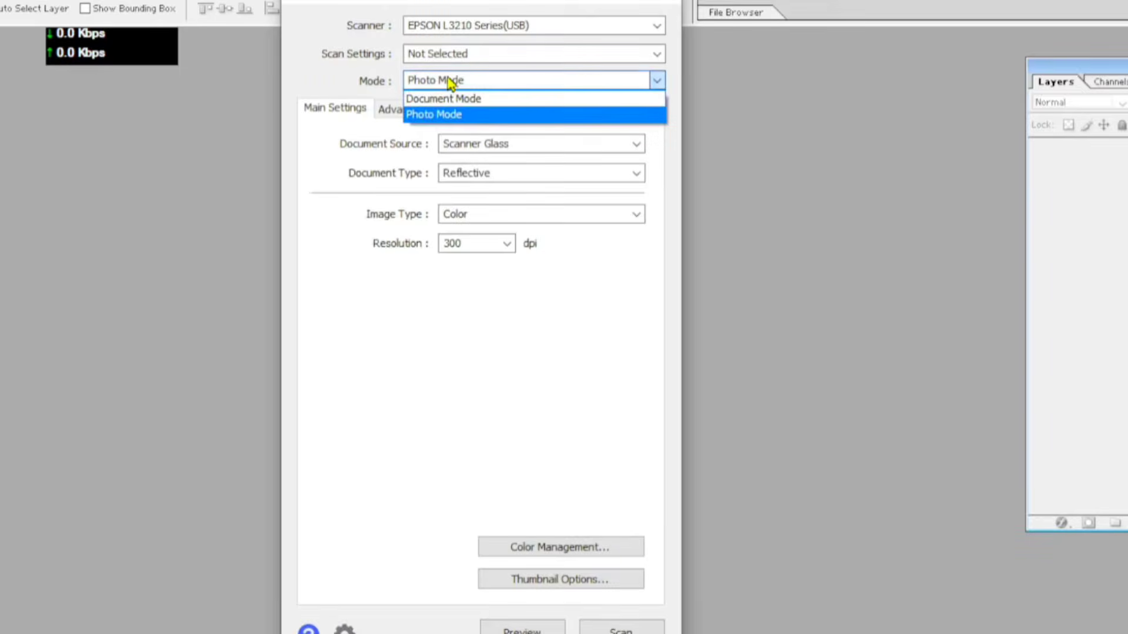
{"action": "left_click", "coordinate": [451, 115]}
{"action": "left_click", "coordinate": [473, 244]}
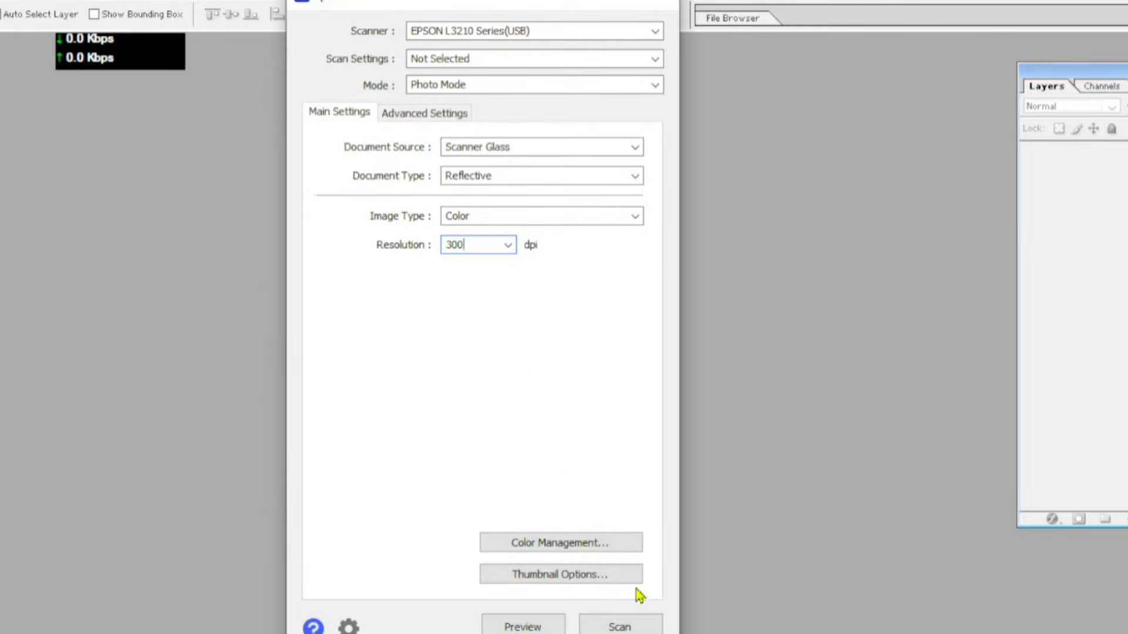
{"action": "left_click", "coordinate": [633, 627]}
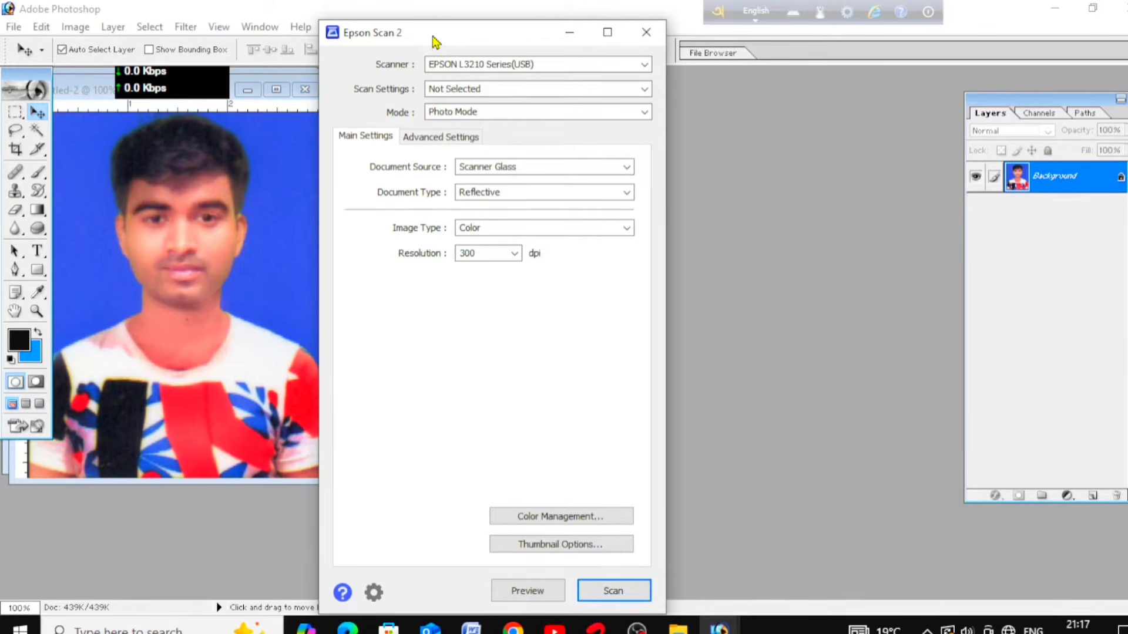
{"action": "left_click_drag", "start_coordinate": [434, 41], "coordinate": [457, 65]}
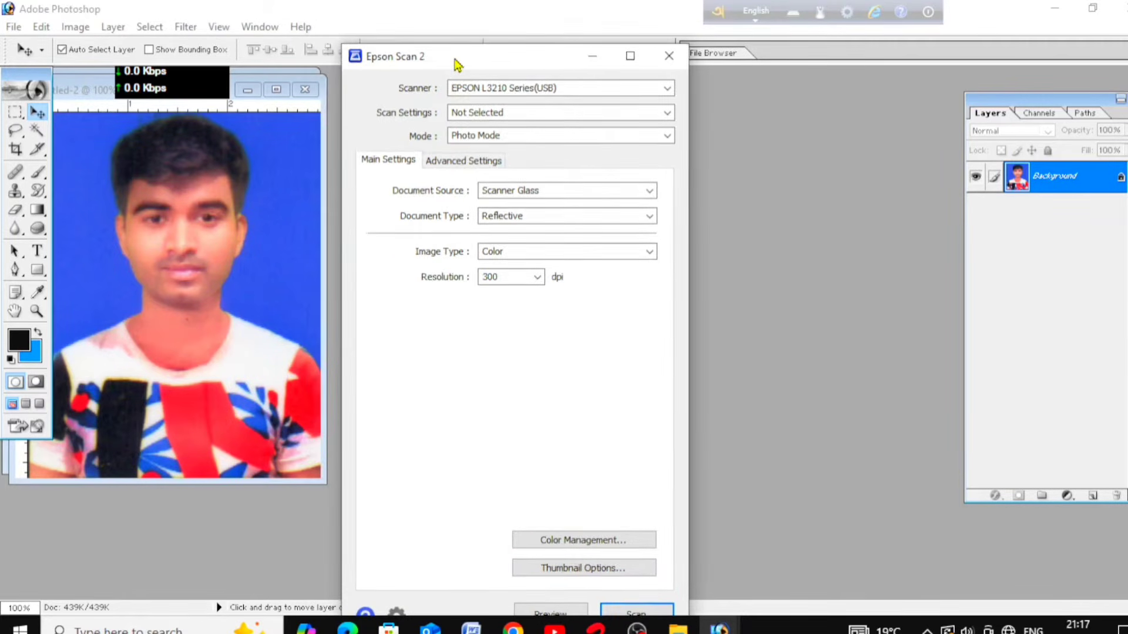
{"action": "left_click", "coordinate": [668, 57]}
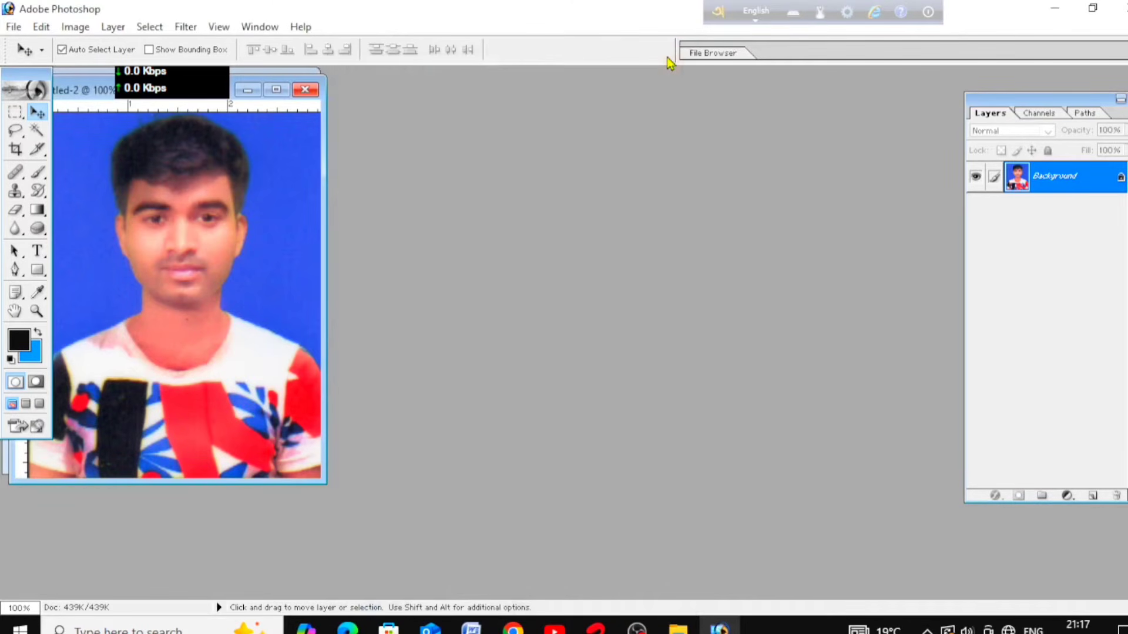
- Place the two scanned photo windows side by side and maximize the girl's photo, Untitled-1
{"action": "left_click_drag", "start_coordinate": [149, 97], "coordinate": [407, 44]}
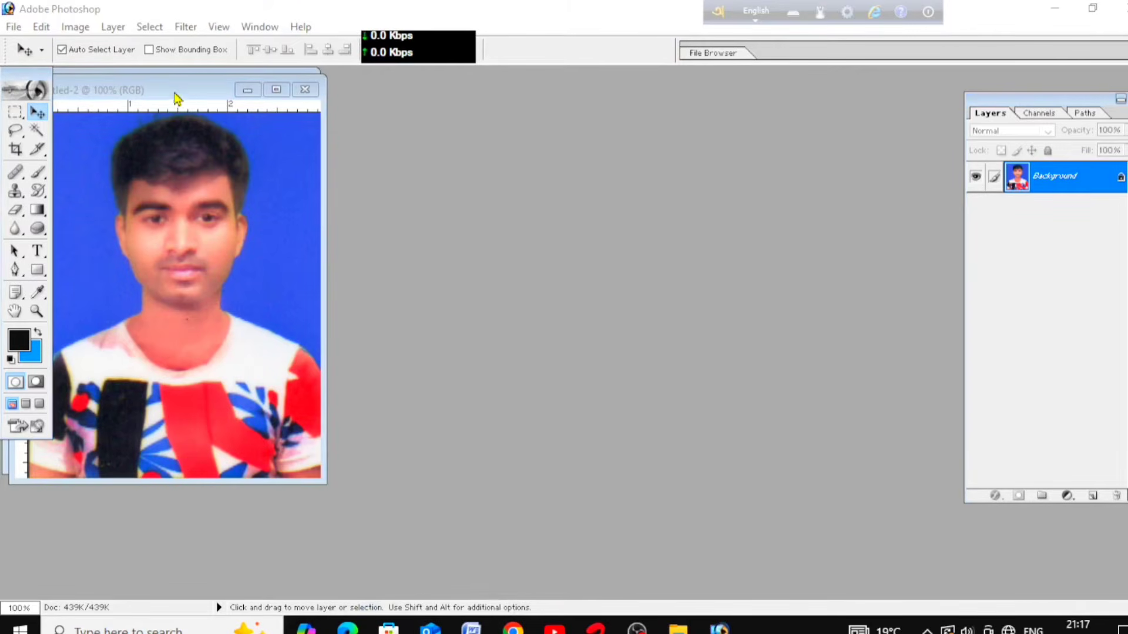
{"action": "left_click_drag", "start_coordinate": [169, 91], "coordinate": [659, 134]}
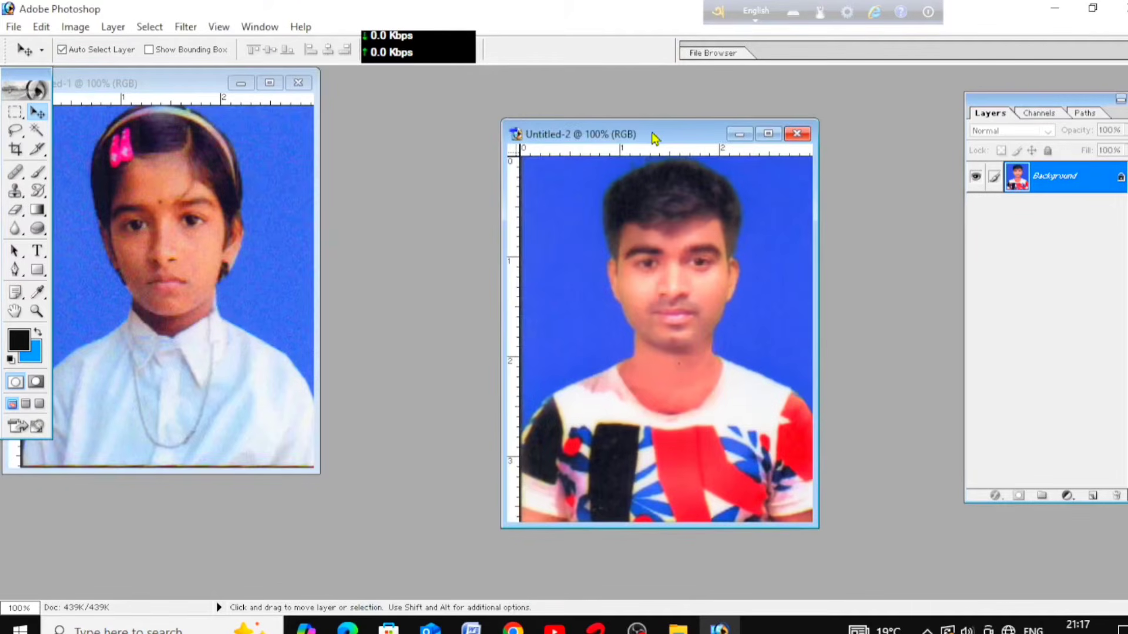
{"action": "left_click", "coordinate": [156, 87]}
{"action": "left_click_drag", "start_coordinate": [156, 87], "coordinate": [259, 117]}
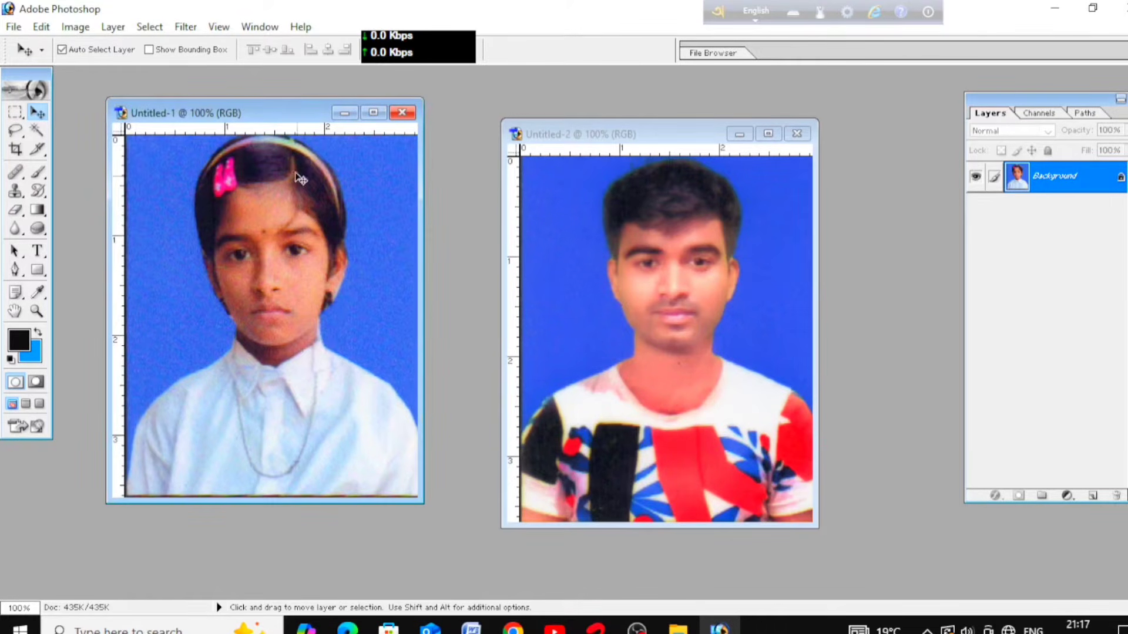
{"action": "mouse_move", "coordinate": [270, 114]}
{"action": "left_mouse_down"}
{"action": "mouse_move", "coordinate": [297, 118]}
{"action": "mouse_move", "coordinate": [270, 118]}
{"action": "mouse_move", "coordinate": [285, 124]}
{"action": "left_mouse_up"}
{"action": "left_click_drag", "start_coordinate": [684, 136], "coordinate": [731, 138]}
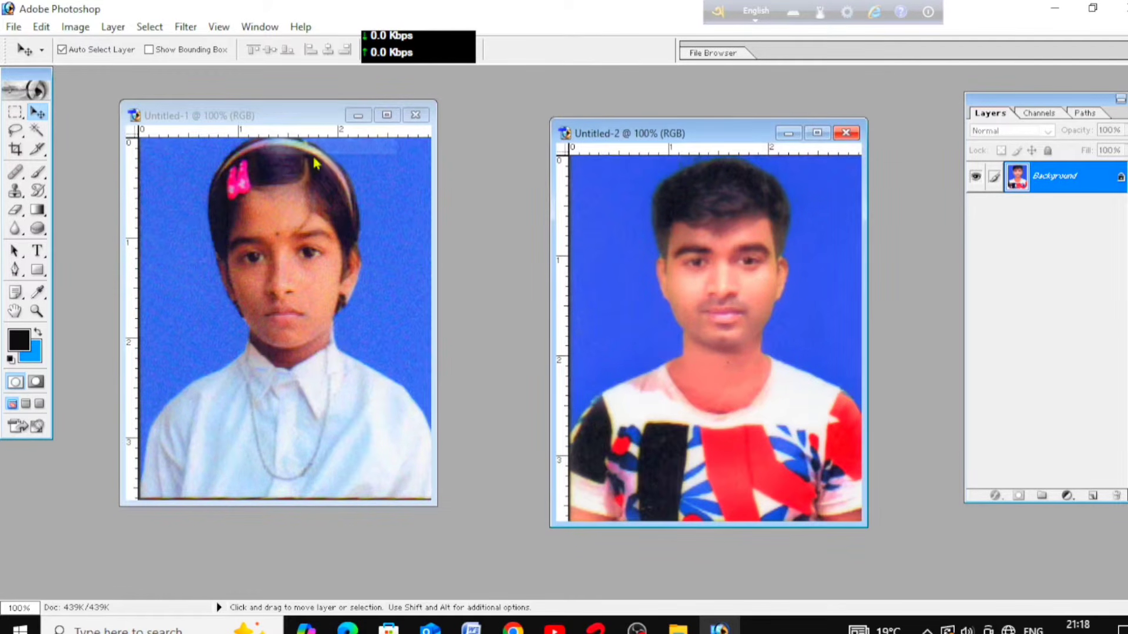
{"action": "left_click", "coordinate": [282, 125]}
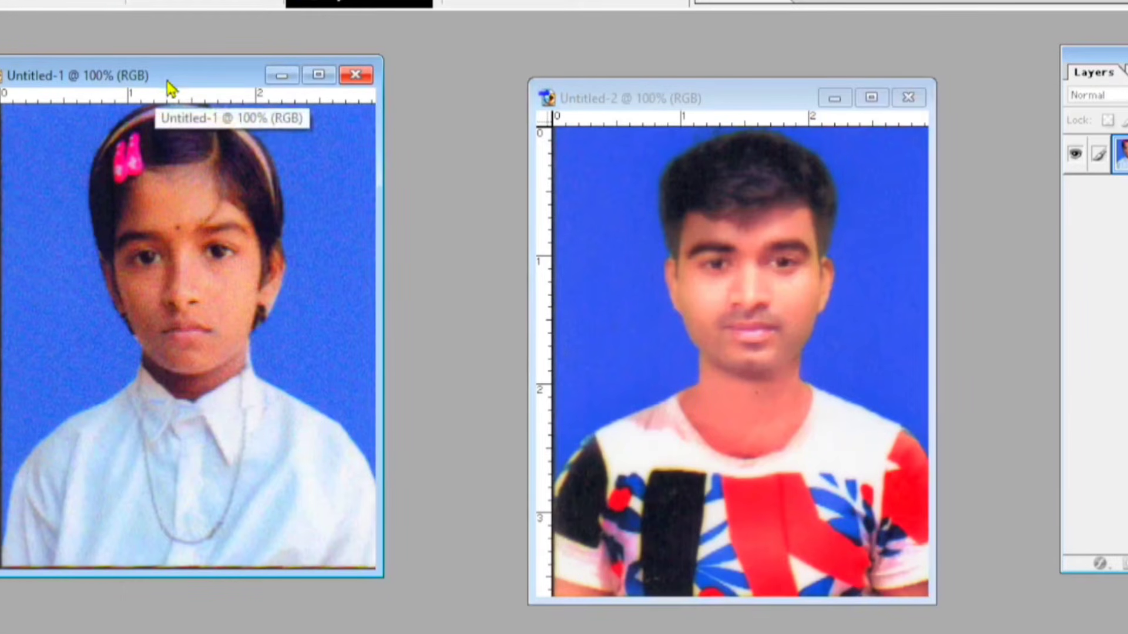
{"action": "left_click", "coordinate": [317, 76]}
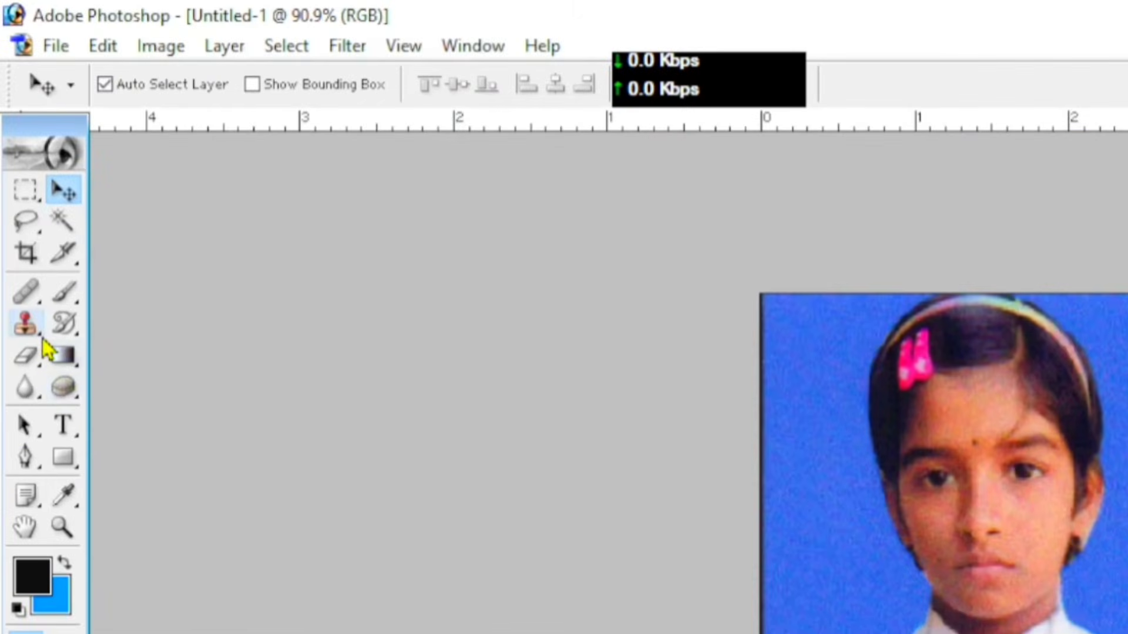
- Crop the girl's photo just inside its dark edges with a rectangular marquee selection, and deselect
{"action": "left_click", "coordinate": [26, 199]}
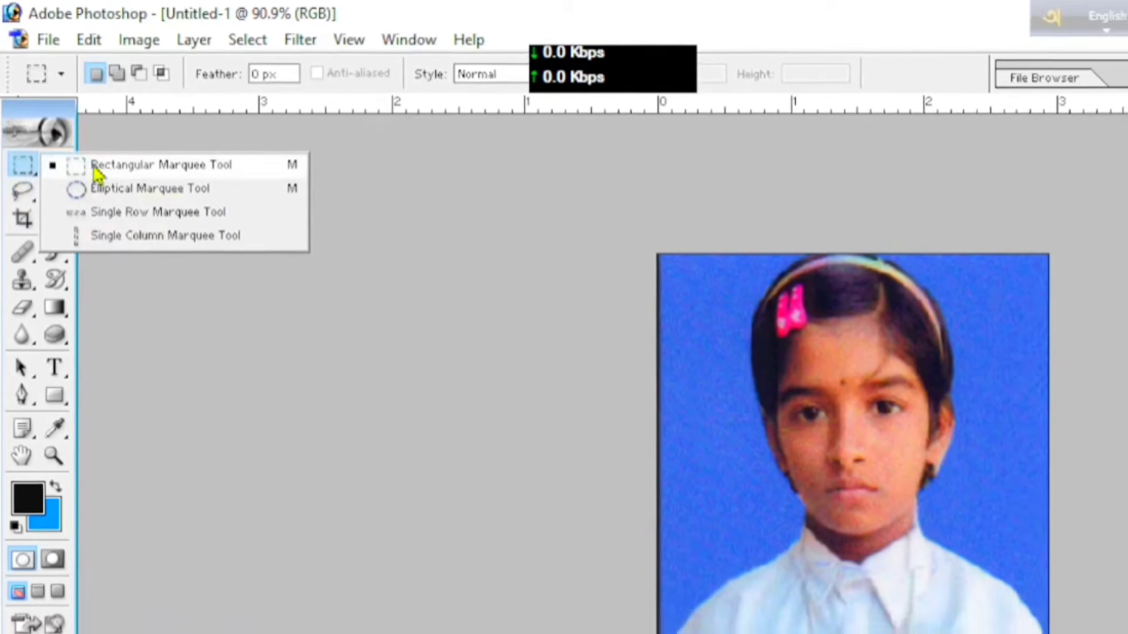
{"action": "left_click", "coordinate": [176, 170]}
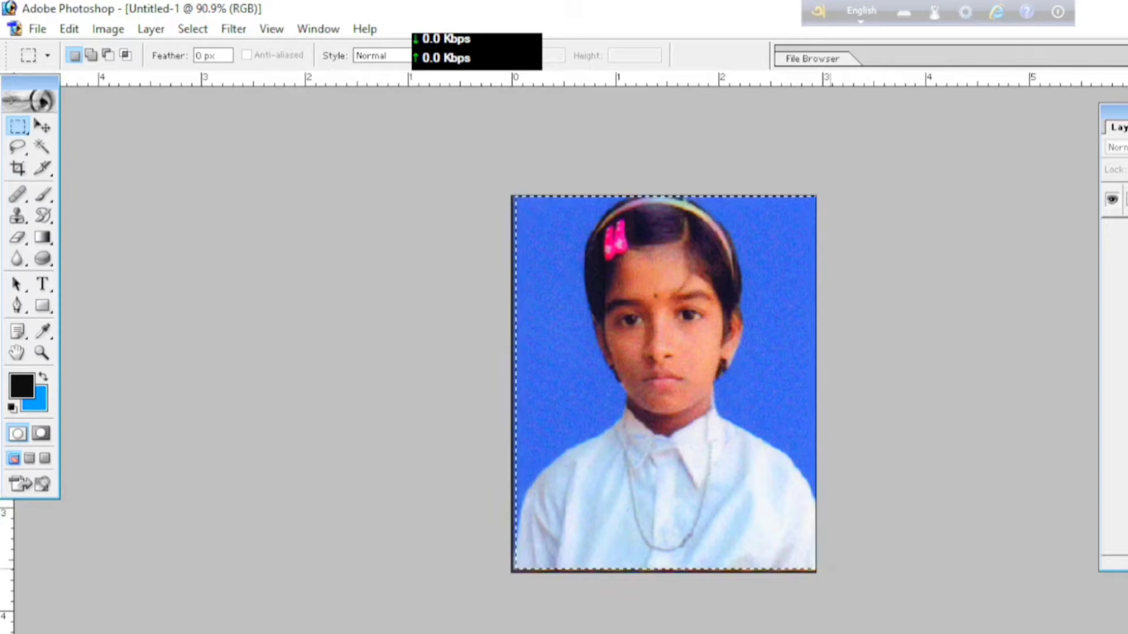
{"action": "left_click", "coordinate": [109, 34]}
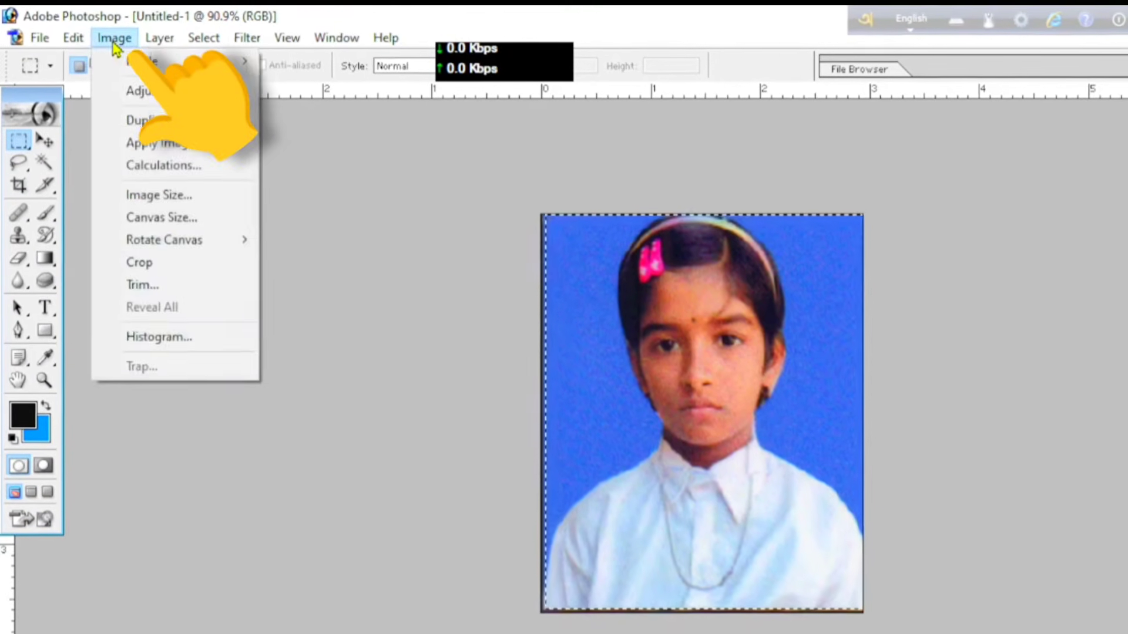
{"action": "left_click", "coordinate": [143, 272]}
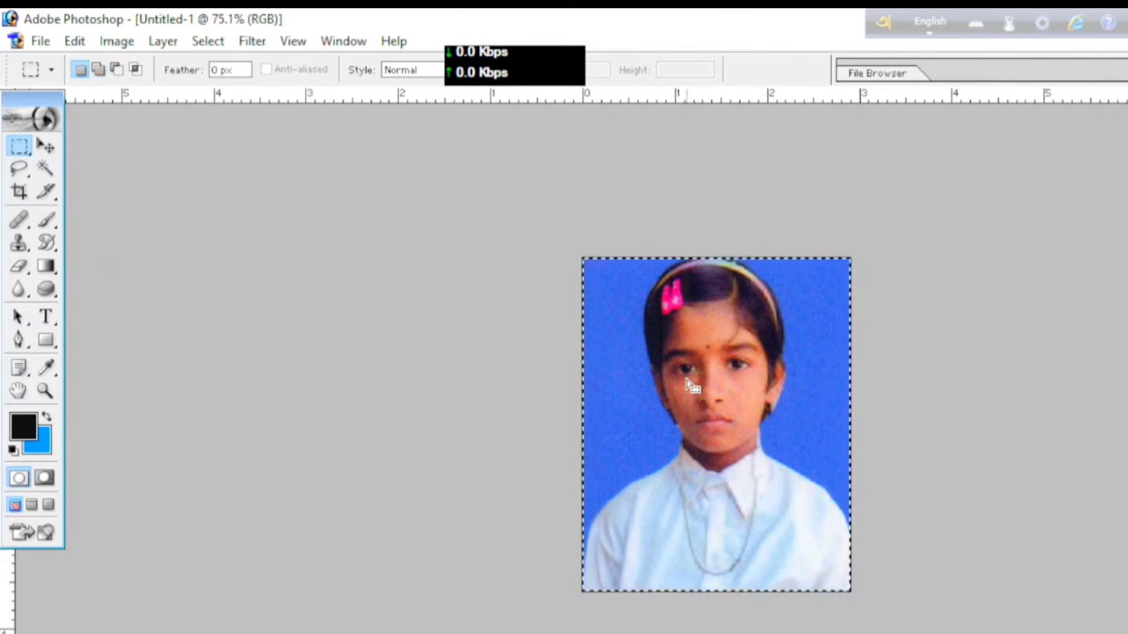
{"action": "scroll", "coordinate": [692, 384], "scroll_direction": "up", "scroll_amount": 2}
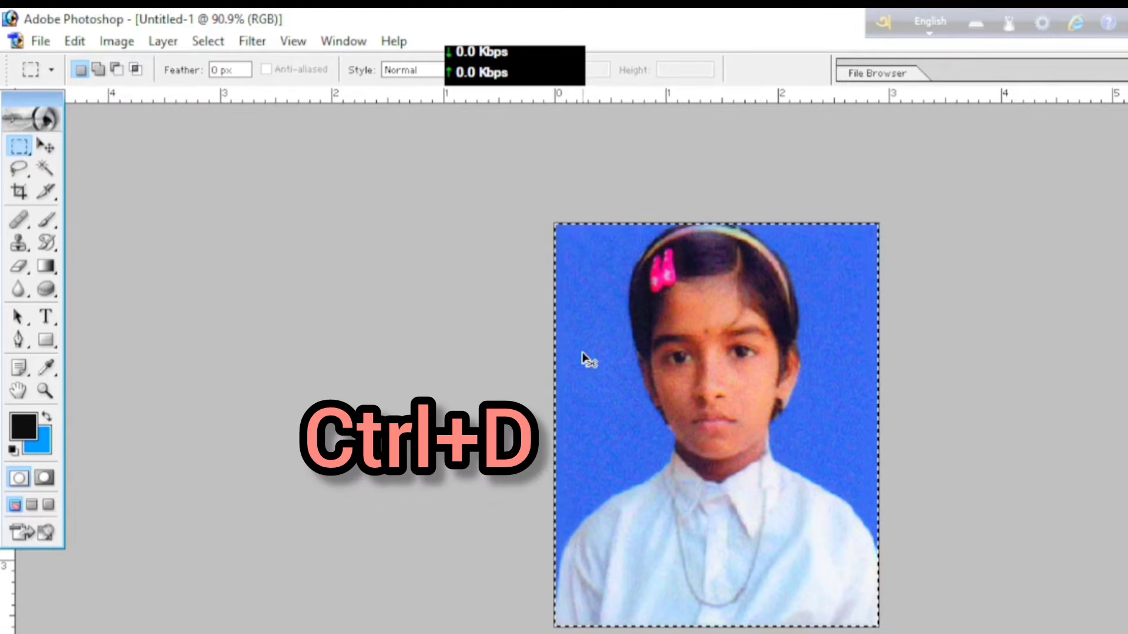
{"action": "key", "text": "ctrl+d"}
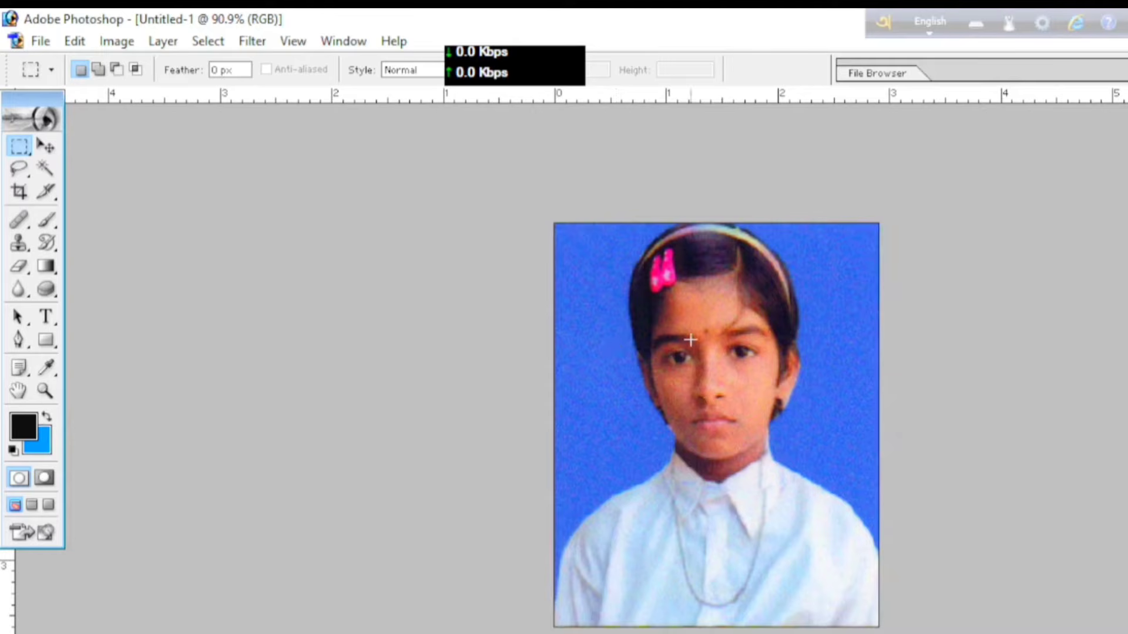
- Select the blue background on both sides of the girl with the Magic Wand, adding the missed specks to the selection
{"action": "key", "text": "ctrl+plus"}
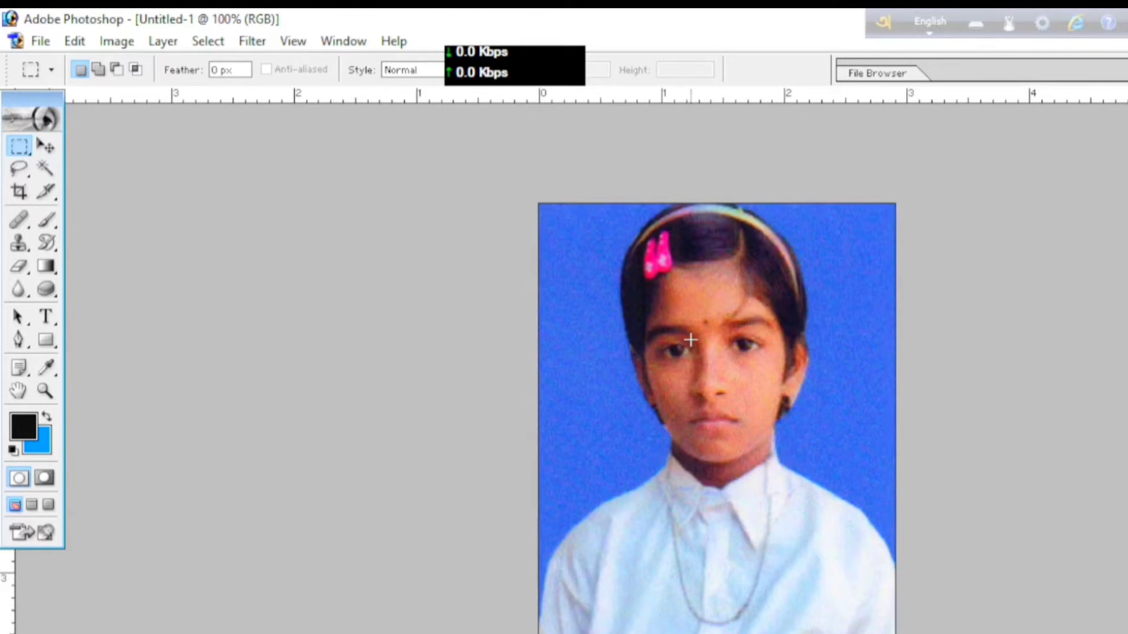
{"action": "key", "text": "ctrl+plus"}
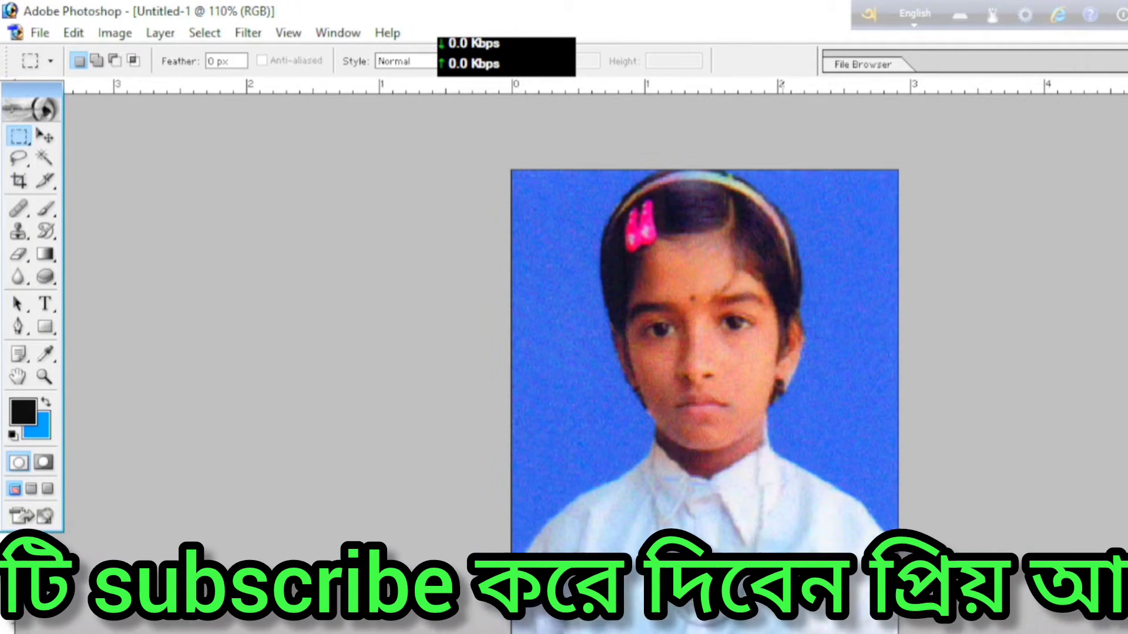
{"action": "left_click", "coordinate": [46, 166]}
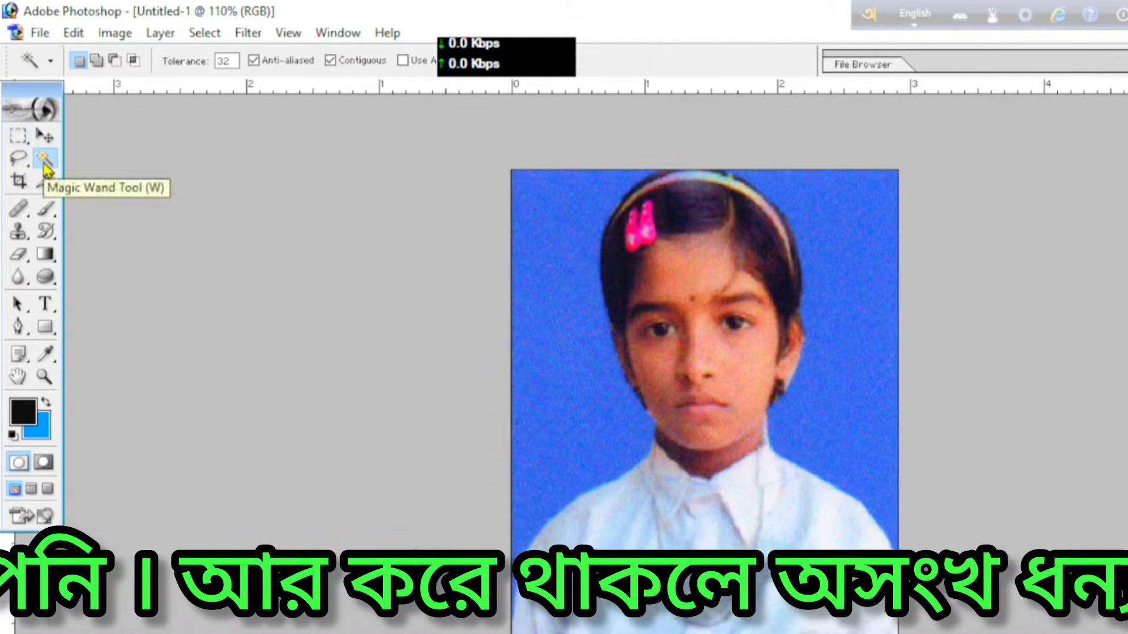
{"action": "left_click", "coordinate": [555, 329]}
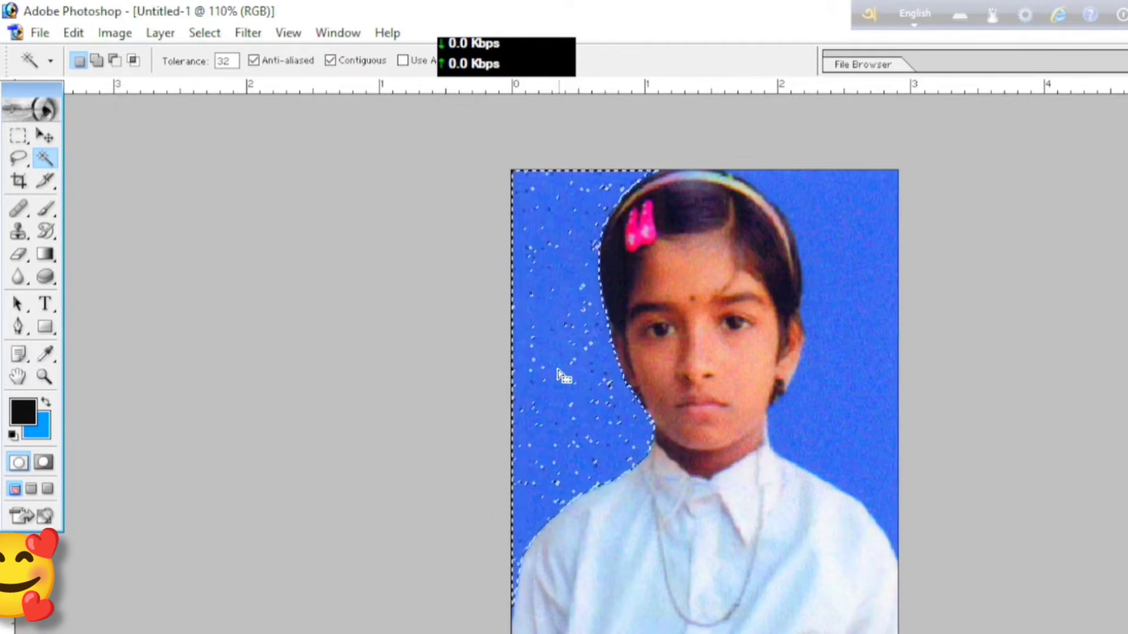
{"action": "scroll", "coordinate": [559, 372], "scroll_direction": "up", "scroll_amount": 1}
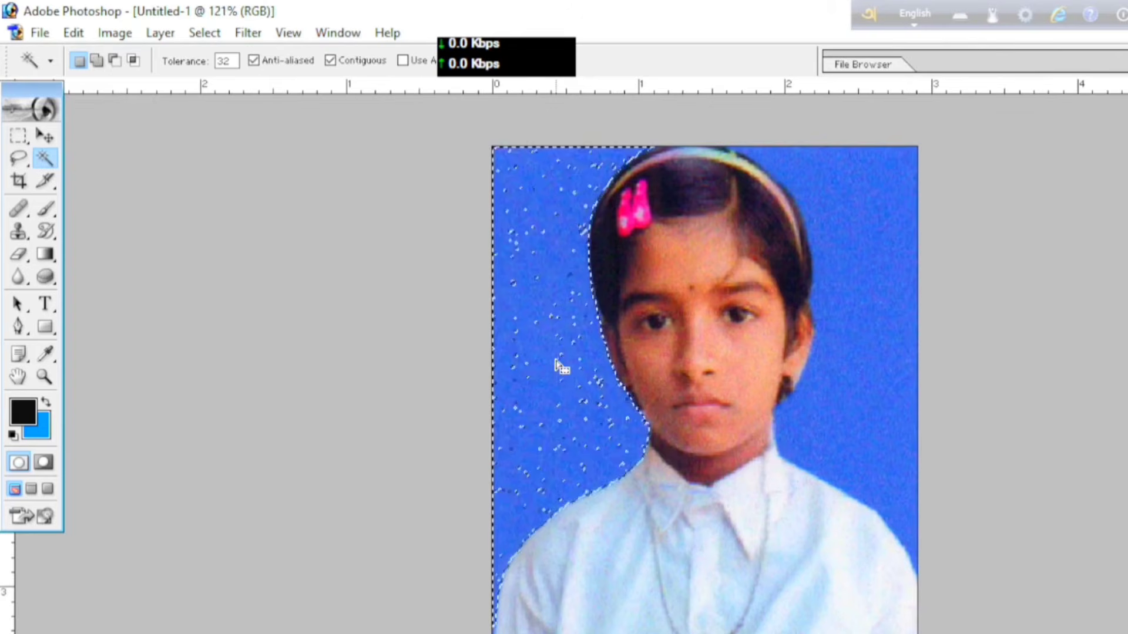
{"action": "left_click", "coordinate": [558, 352], "text": "shift"}
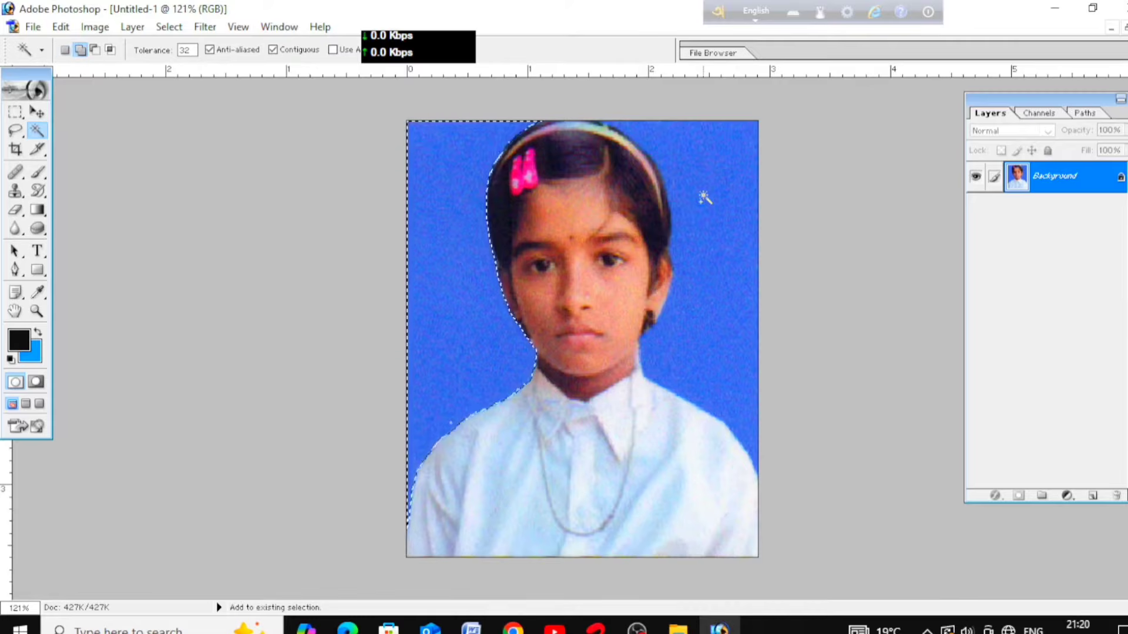
{"action": "left_click", "coordinate": [704, 196], "text": "shift"}
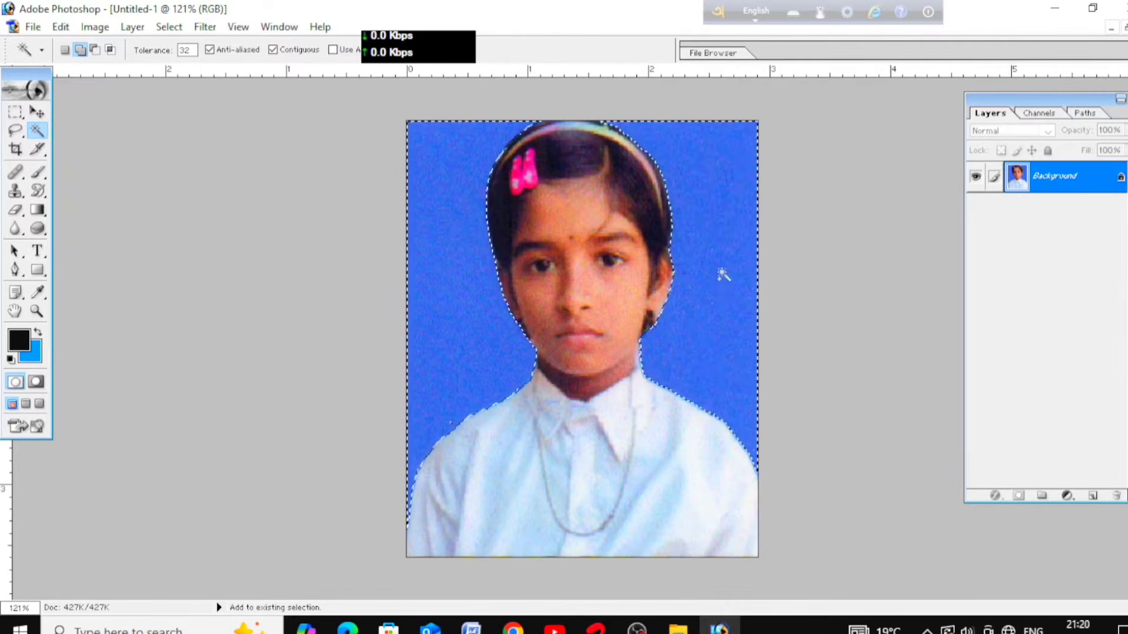
{"action": "left_click", "coordinate": [734, 347], "text": "shift"}
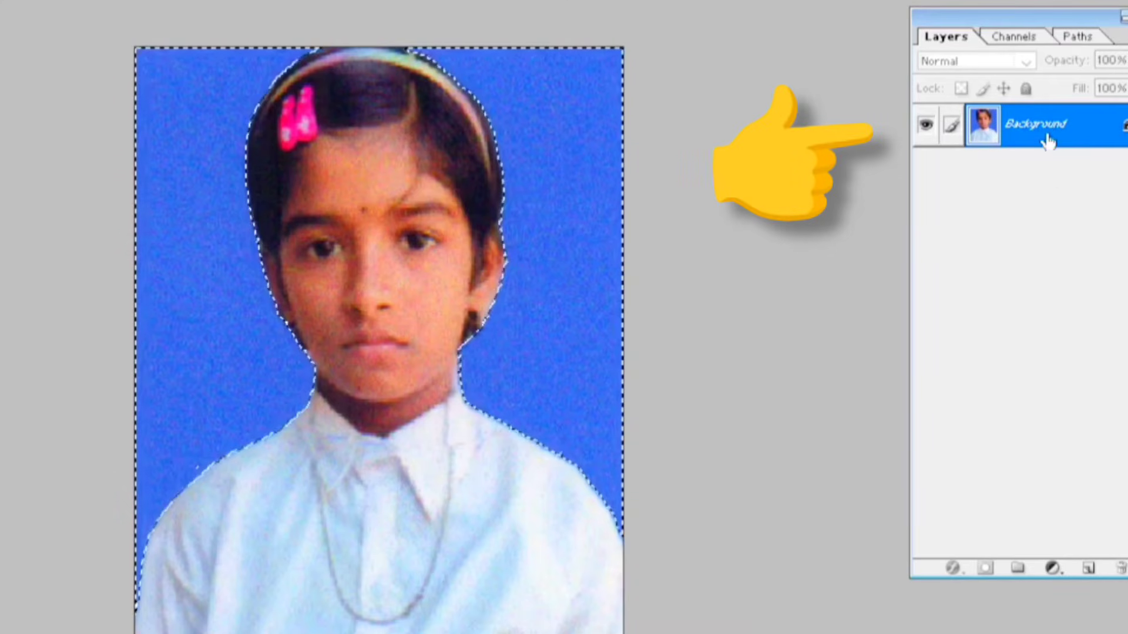
- Convert the girl's Background layer to Layer 0 and delete the selected blue backdrop
{"action": "double_click", "coordinate": [1048, 133]}
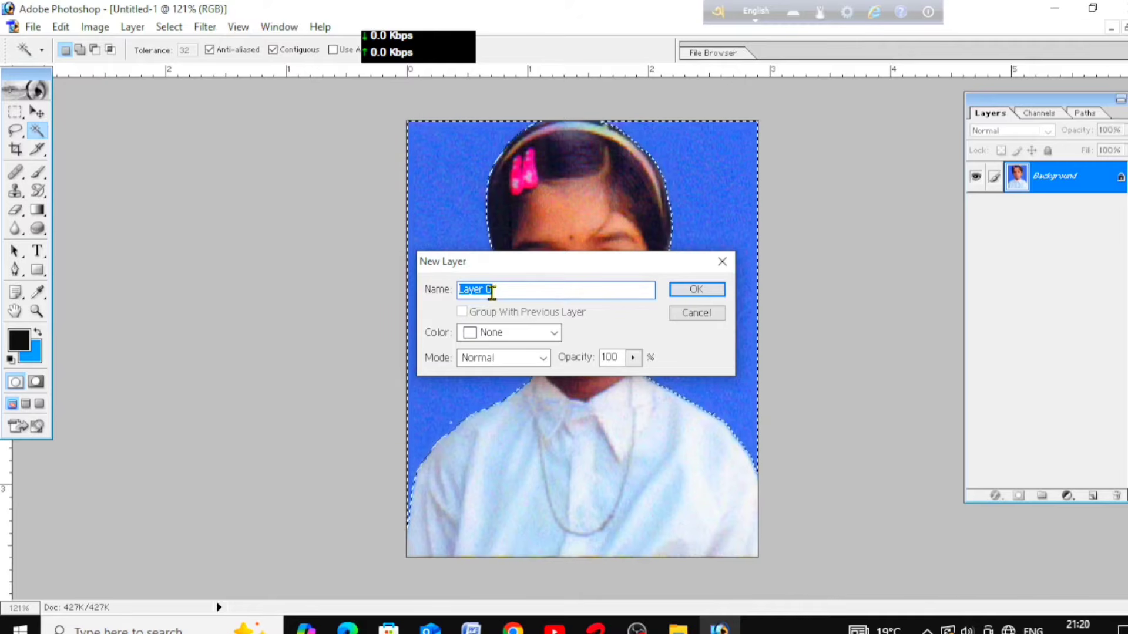
{"action": "left_click", "coordinate": [696, 290]}
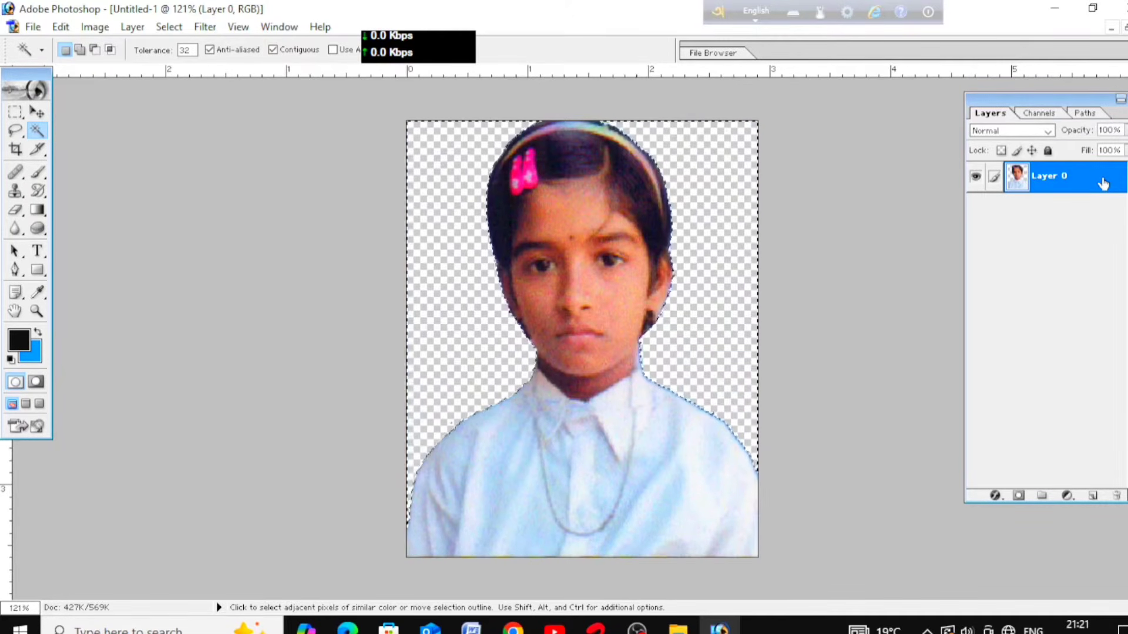
{"action": "scroll", "coordinate": [642, 308], "scroll_direction": "down", "scroll_amount": 2}
{"action": "scroll", "coordinate": [642, 308], "scroll_direction": "up", "scroll_amount": 1}
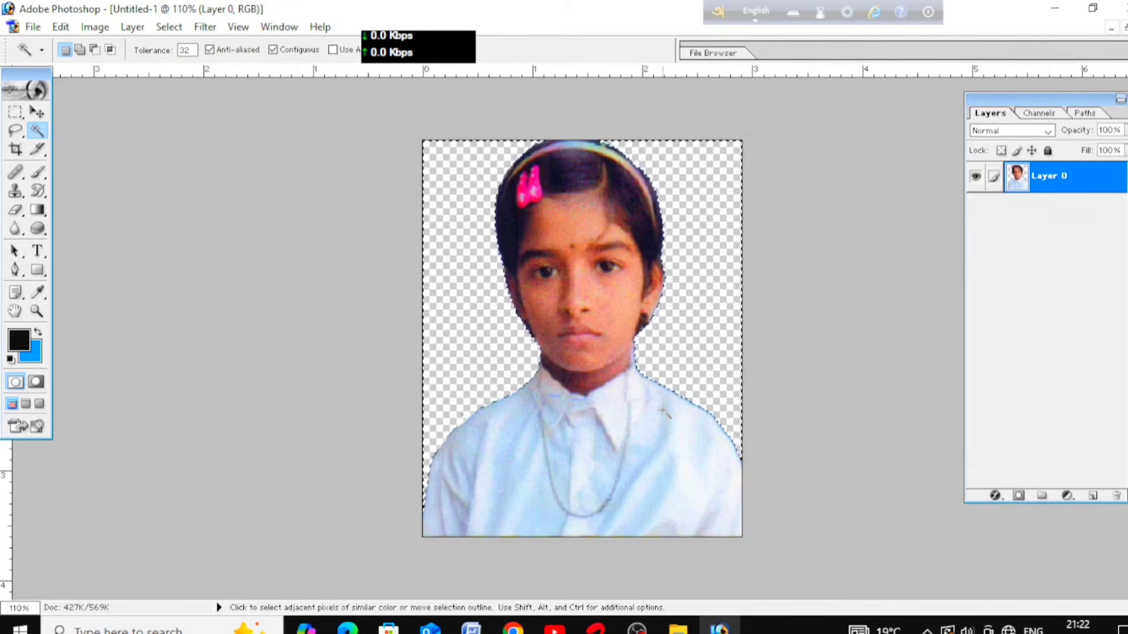
- Deselect the cleared area around the girl
{"action": "key", "text": "ctrl+minus"}
{"action": "scroll", "coordinate": [667, 413], "scroll_direction": "up", "scroll_amount": 2}
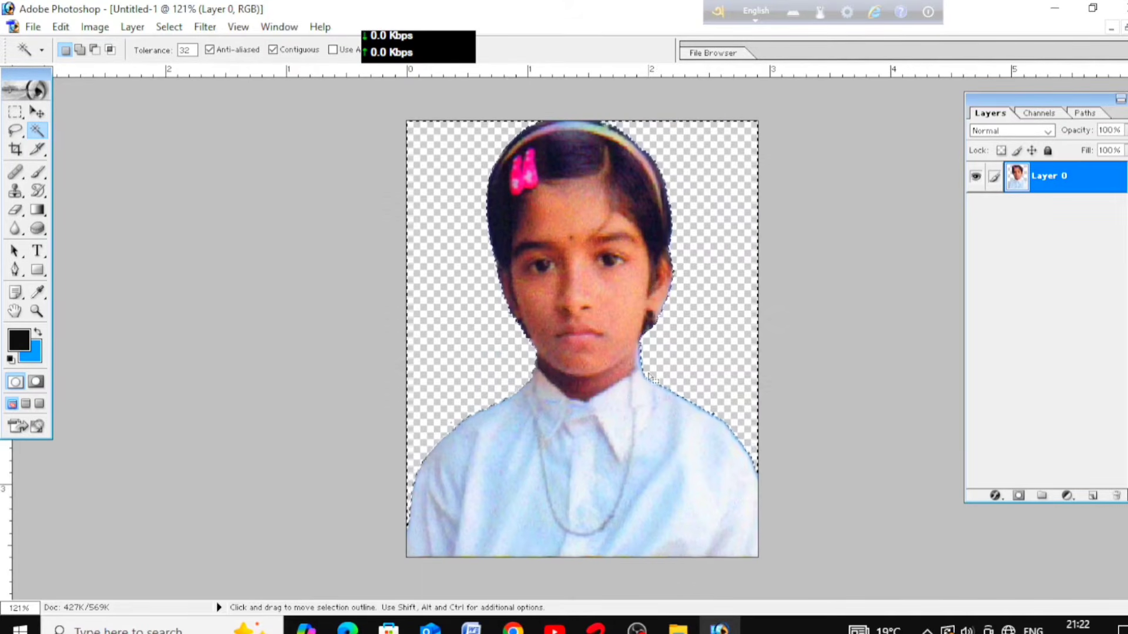
{"action": "key", "text": "ctrl"}
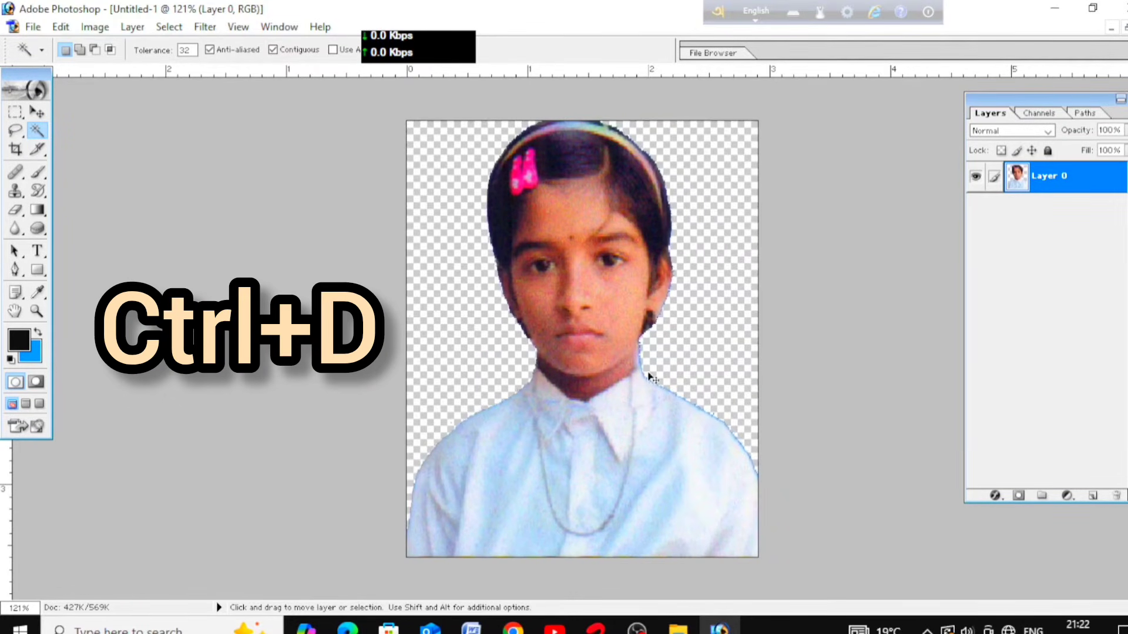
{"action": "key", "text": "ctrl+d"}
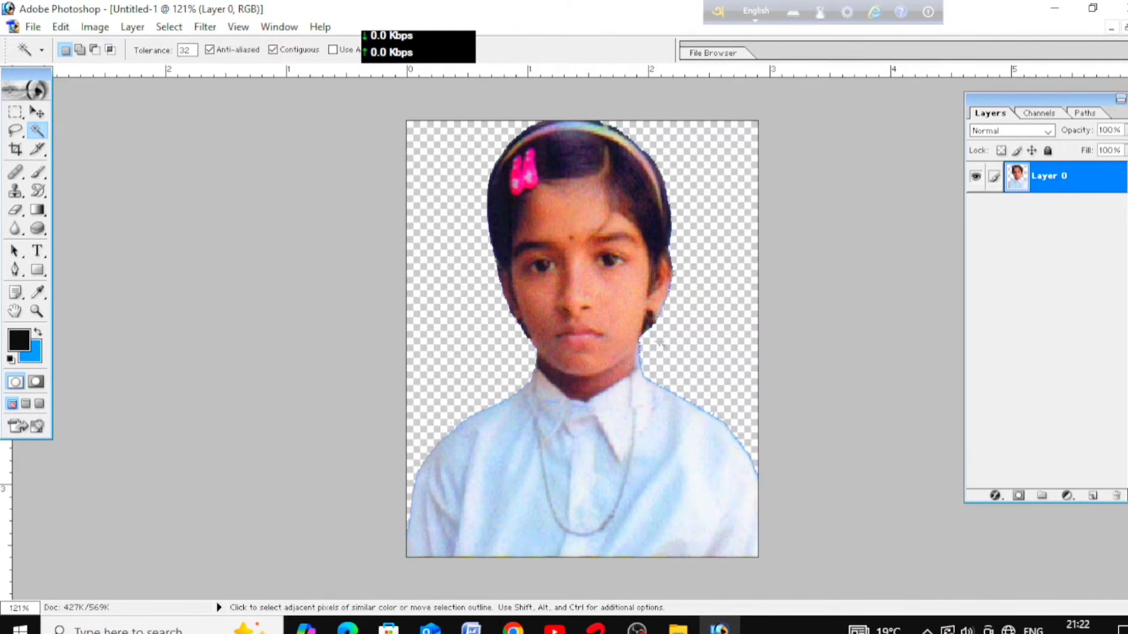
{"action": "scroll", "coordinate": [723, 372], "scroll_direction": "down", "scroll_amount": 1}
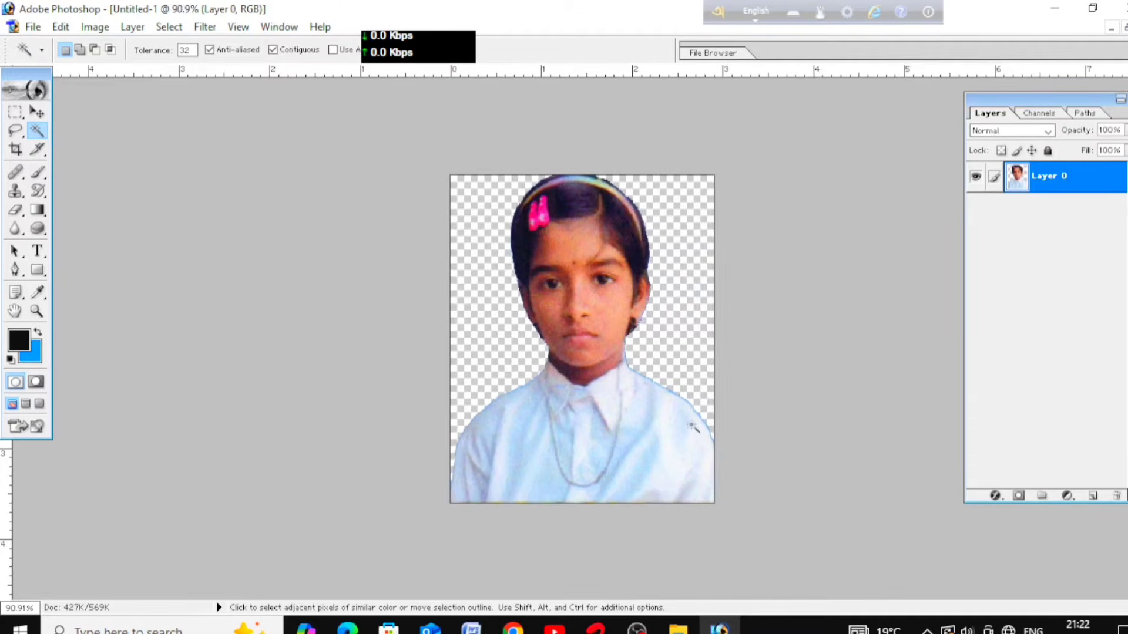
- Maximize the man's photo, Untitled-2, and select the blue background on both sides of him with the Magic Wand
{"action": "left_click", "coordinate": [1123, 28]}
{"action": "left_click_drag", "start_coordinate": [712, 137], "coordinate": [595, 132]}
{"action": "left_click", "coordinate": [698, 129]}
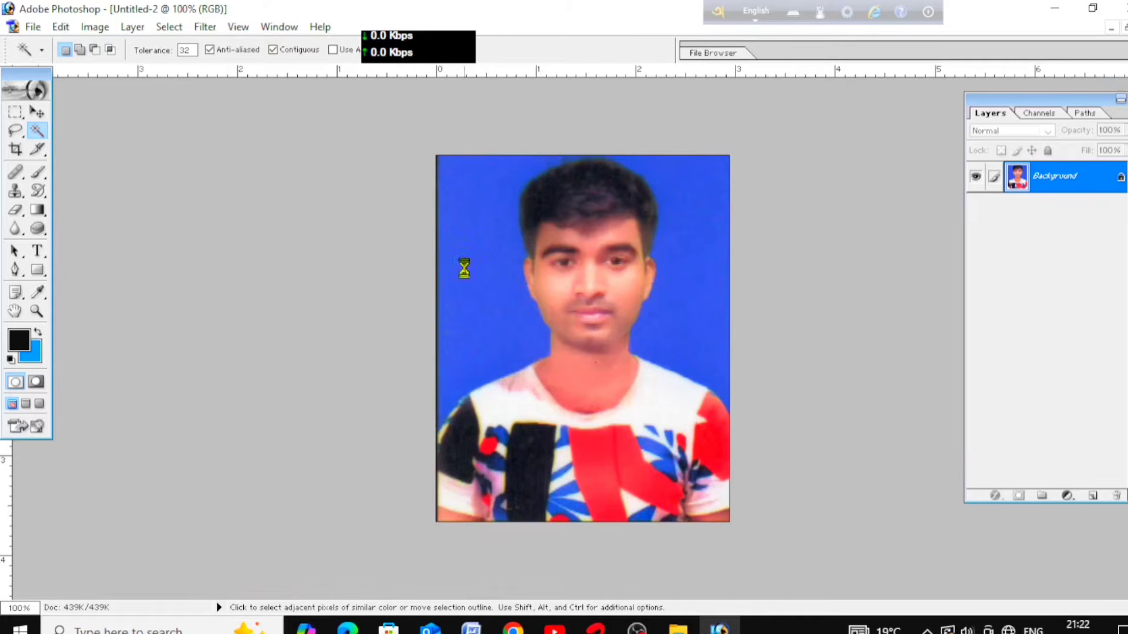
{"action": "key", "text": "shift"}
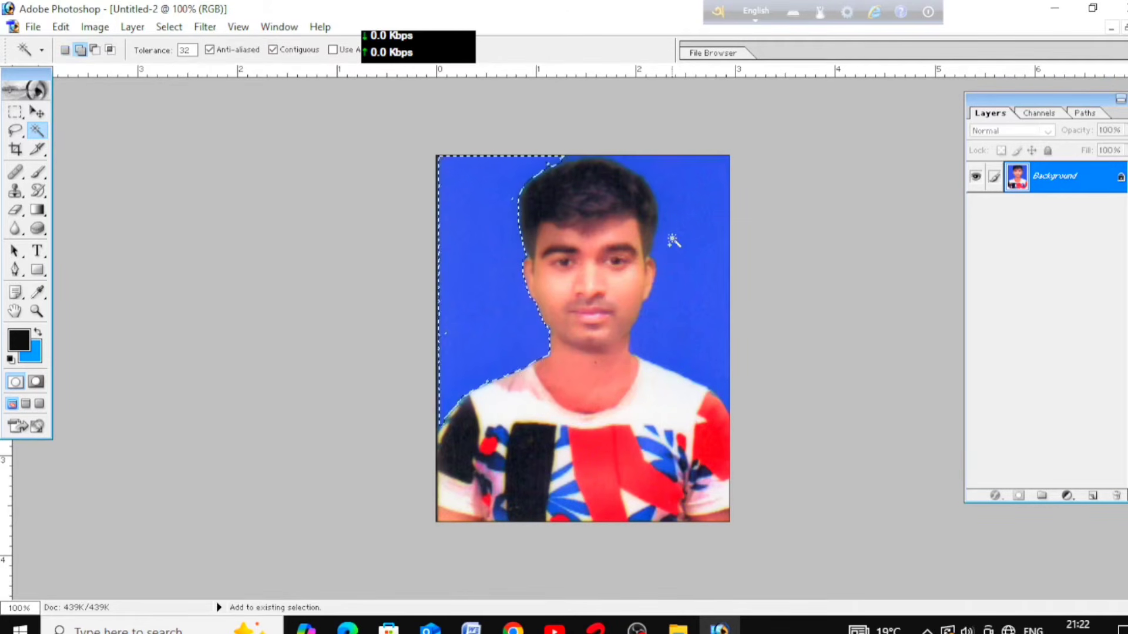
{"action": "left_click", "coordinate": [674, 240], "text": "shift"}
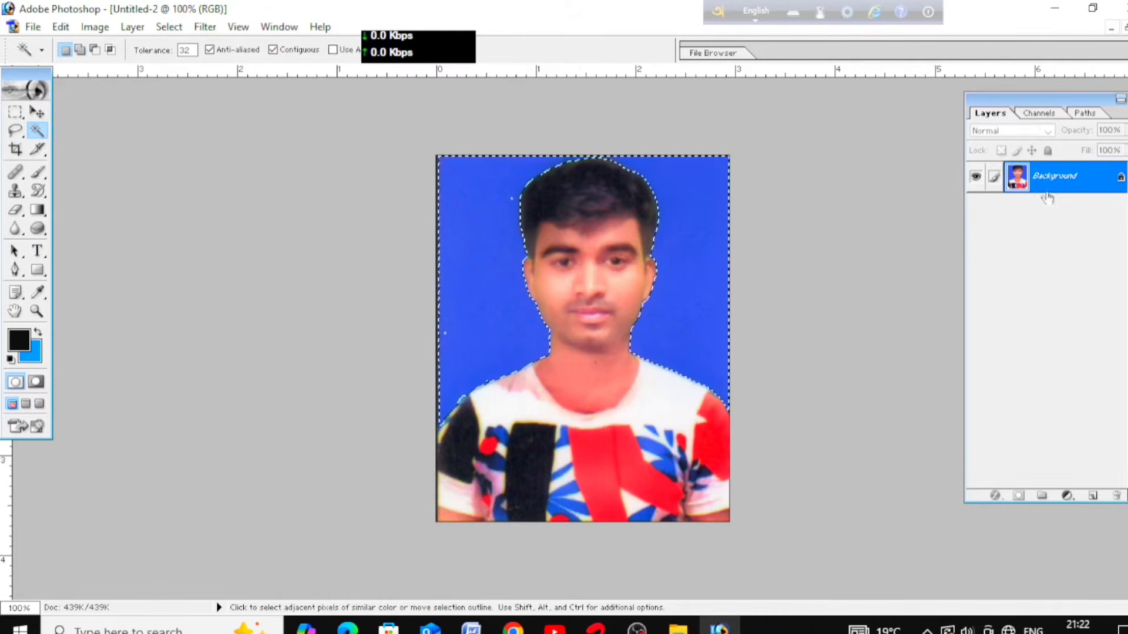
- Check that the Layers palette is enabled in the list of available palettes
{"action": "left_click_drag", "start_coordinate": [1043, 104], "coordinate": [1059, 107]}
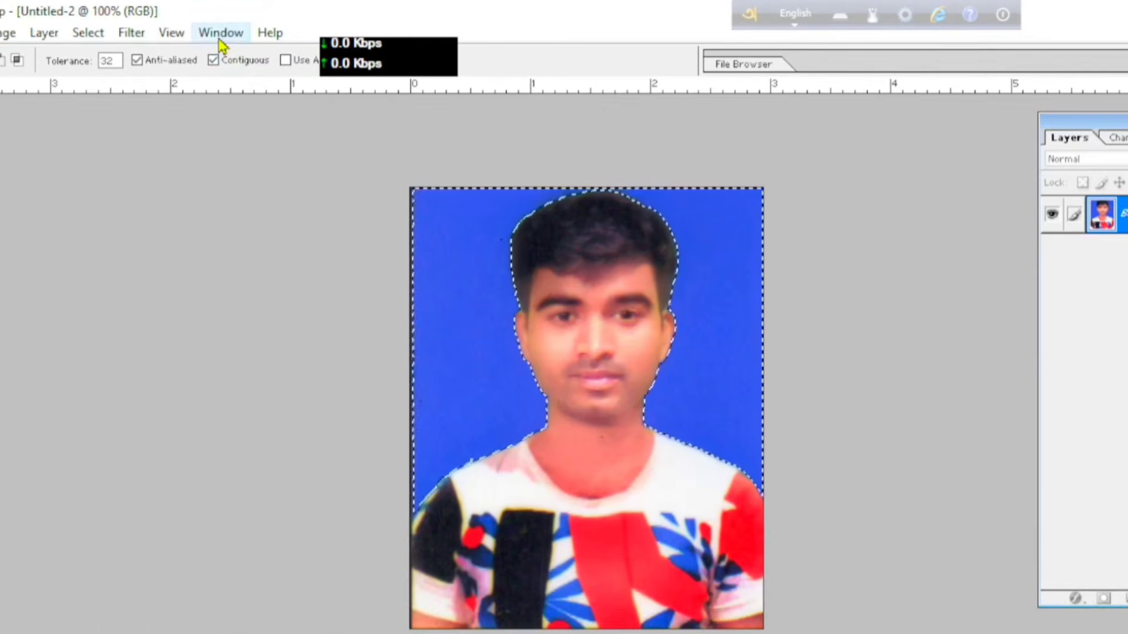
{"action": "left_click", "coordinate": [279, 27]}
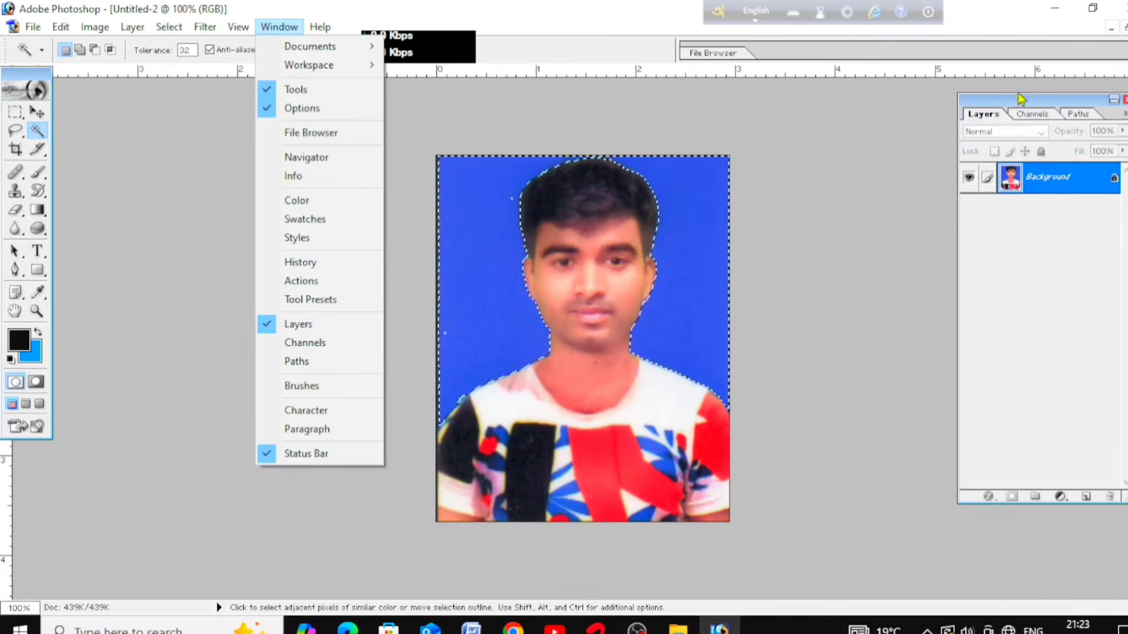
{"action": "left_click", "coordinate": [978, 148]}
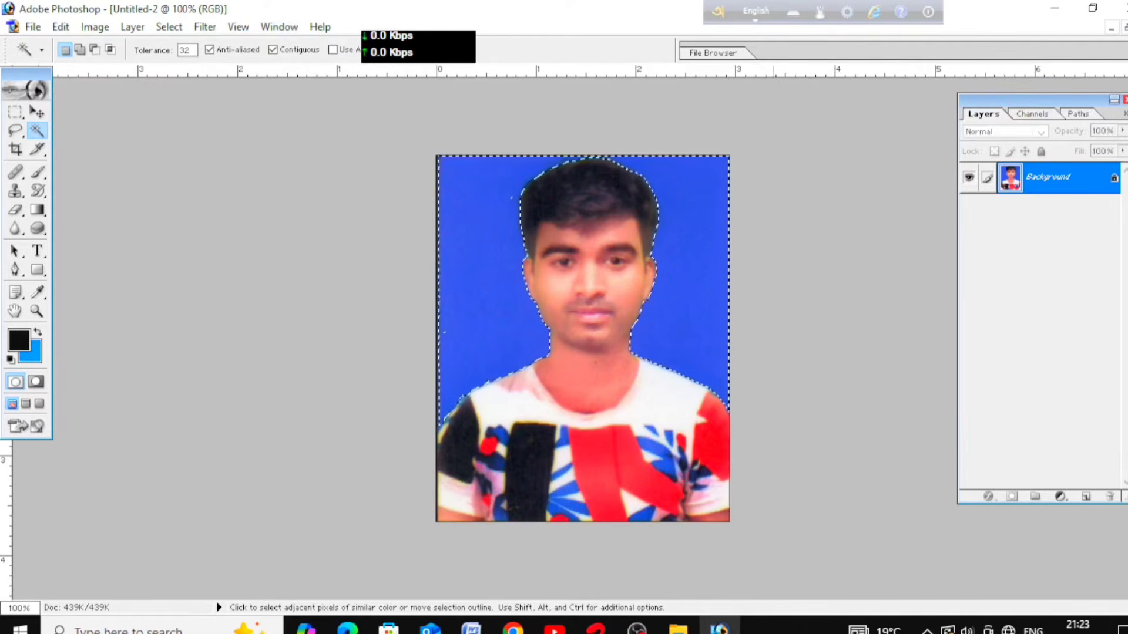
- Convert the man's Background layer to Layer 0 and delete the selected blue backdrop
{"action": "double_click", "coordinate": [1061, 180]}
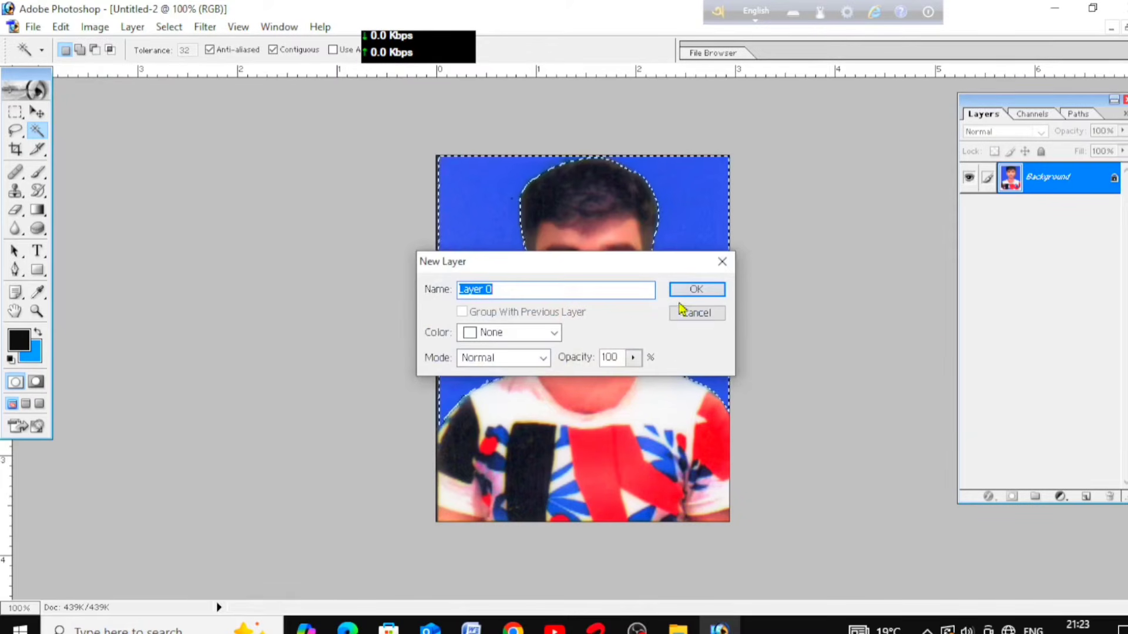
{"action": "left_click", "coordinate": [695, 289]}
{"action": "key", "text": "Delete"}
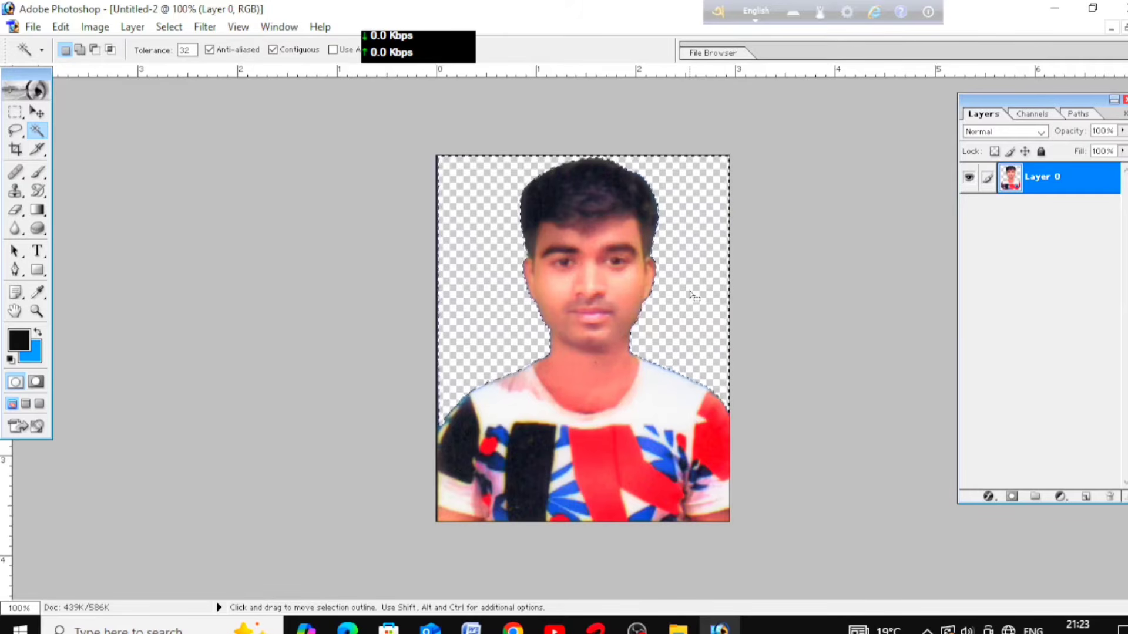
- Deselect the cleared area around the man
{"action": "scroll", "coordinate": [648, 313], "scroll_direction": "up", "scroll_amount": 1}
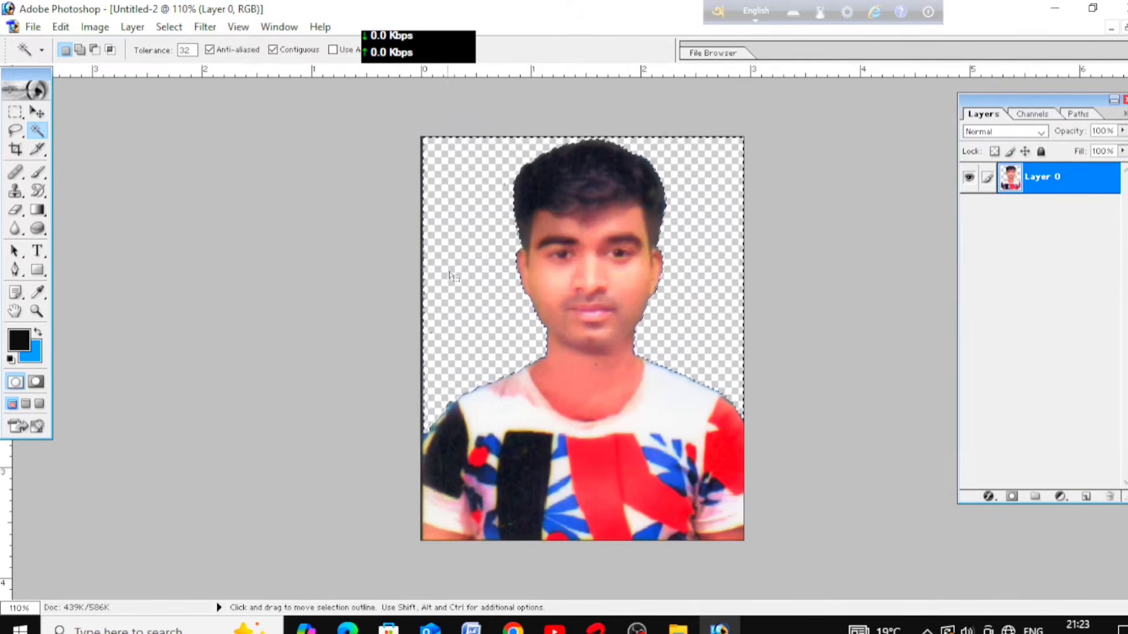
{"action": "scroll", "coordinate": [627, 309], "scroll_direction": "down", "scroll_amount": 1}
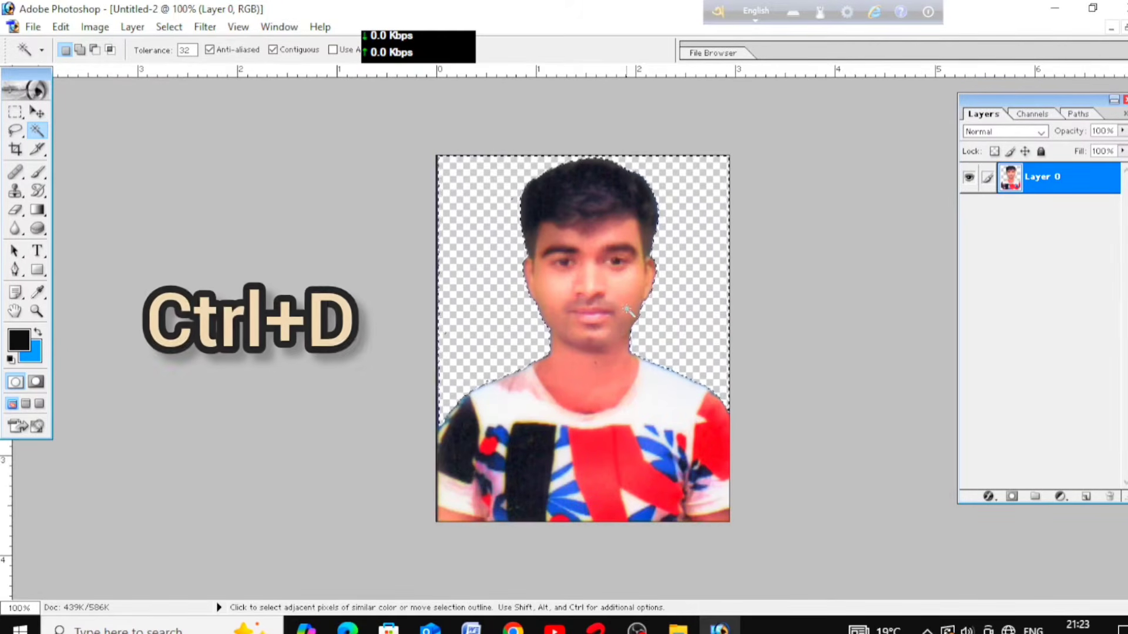
{"action": "key", "text": "ctrl+d"}
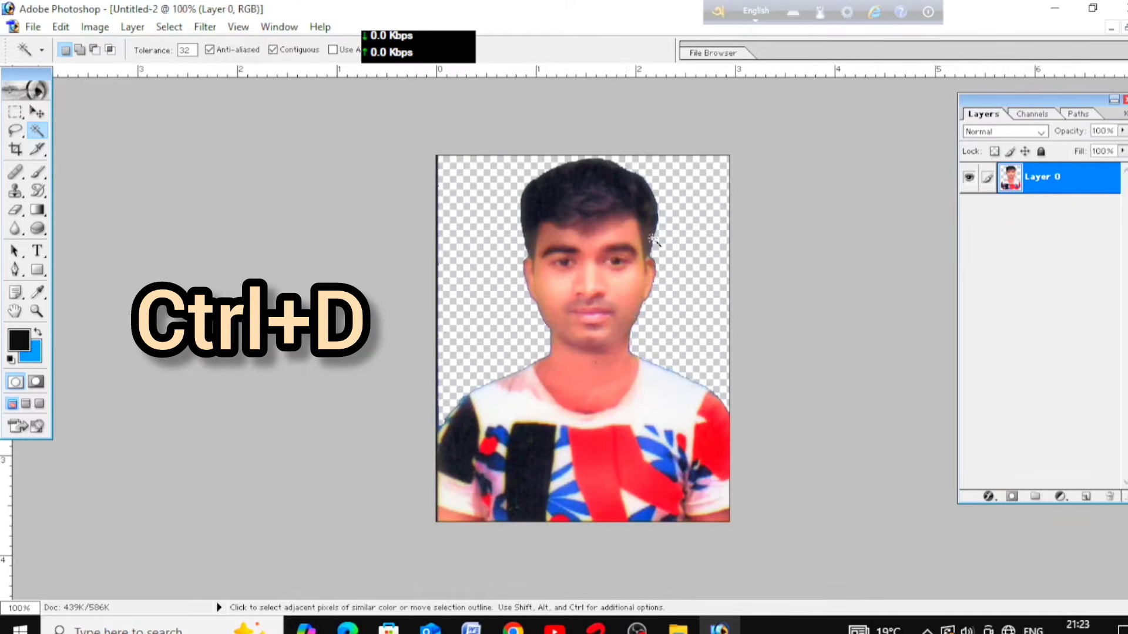
{"action": "scroll", "coordinate": [681, 286], "scroll_direction": "down", "scroll_amount": 1}
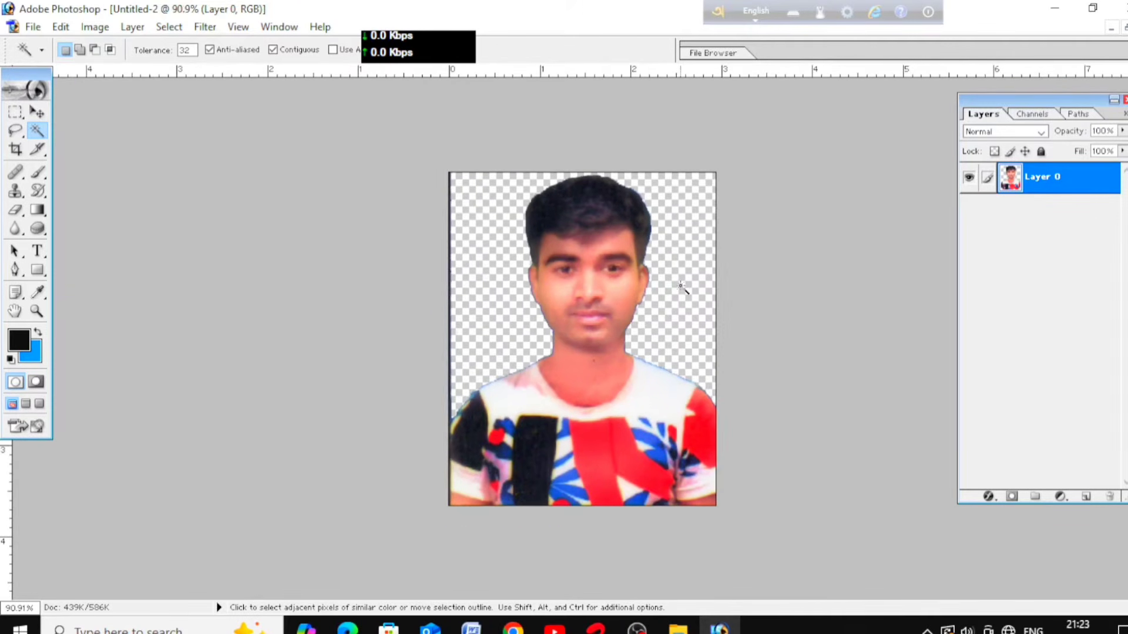
- Crop the man's photo just inside its dark edges with a rectangular marquee selection, and deselect
{"action": "left_click_drag", "start_coordinate": [15, 112], "coordinate": [76, 116]}
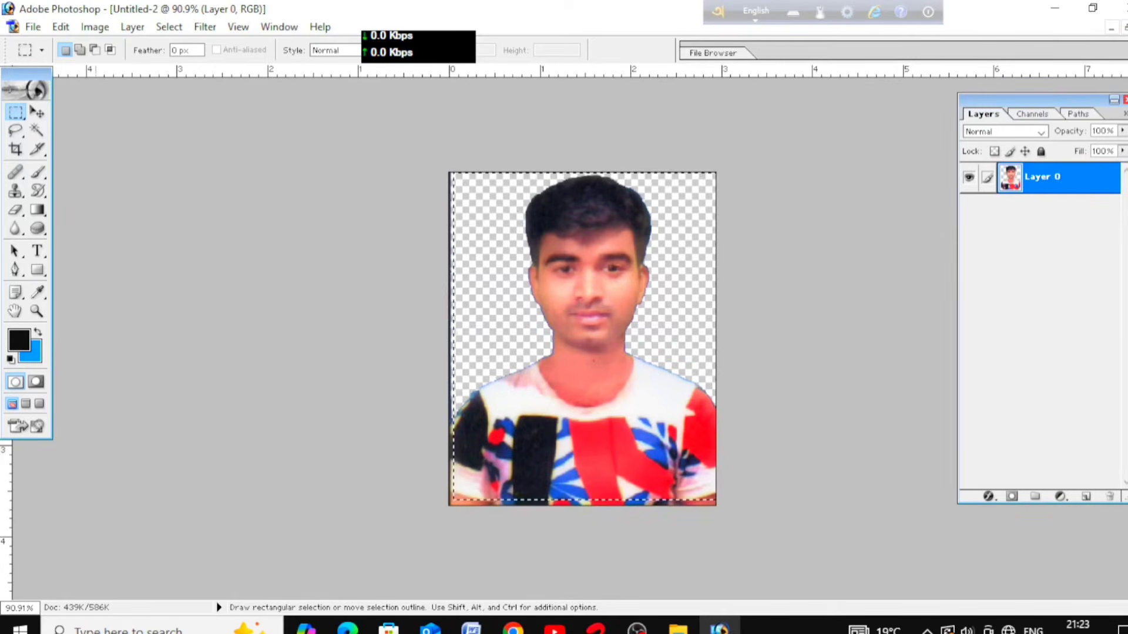
{"action": "left_click", "coordinate": [94, 26]}
{"action": "left_click", "coordinate": [120, 212]}
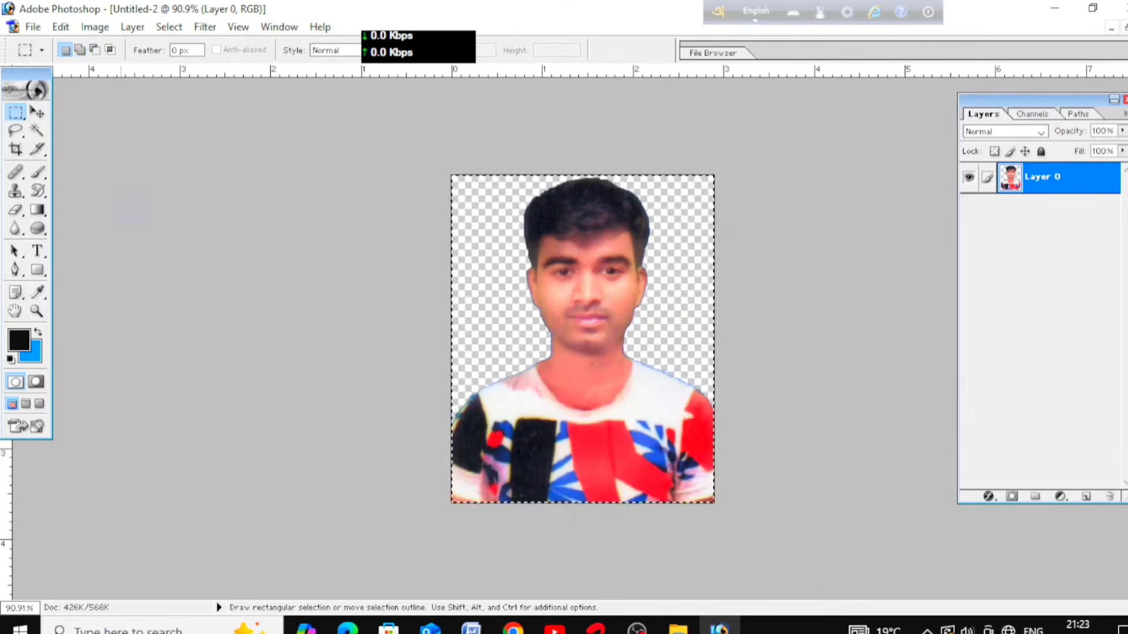
{"action": "scroll", "coordinate": [468, 327], "scroll_direction": "down", "scroll_amount": 1}
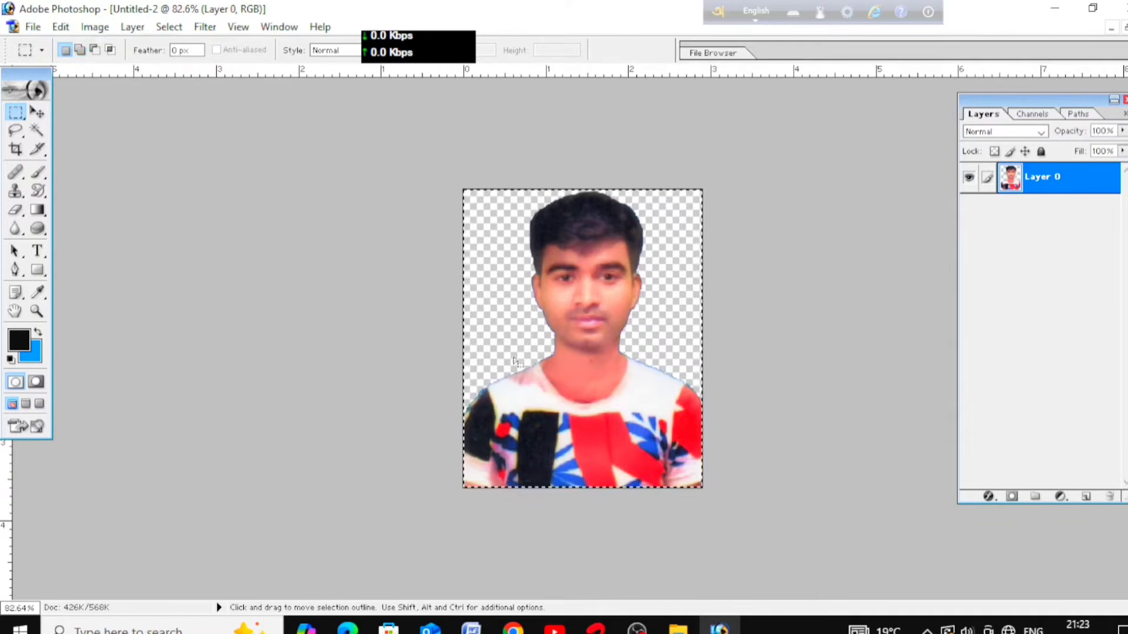
{"action": "scroll", "coordinate": [493, 334], "scroll_direction": "up", "scroll_amount": 1}
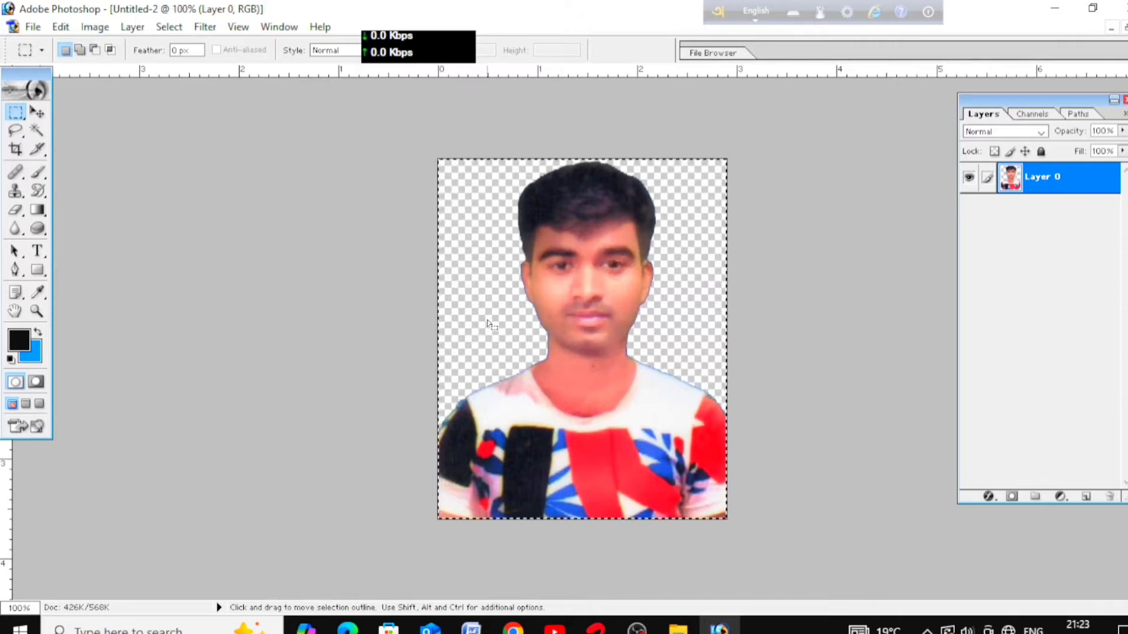
{"action": "key", "text": "ctrl+d"}
{"action": "scroll", "coordinate": [485, 320], "scroll_direction": "down", "scroll_amount": 1}
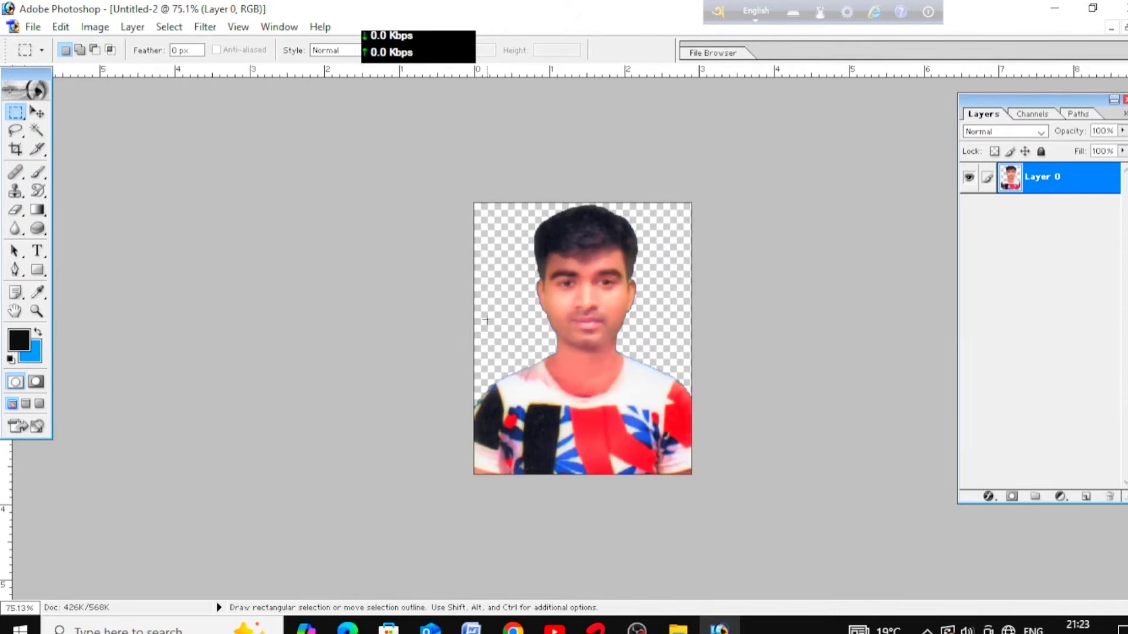
- Restore the photo windows and arrange them side by side, with the man's photo to the left of the girl's
{"action": "left_click", "coordinate": [1123, 27]}
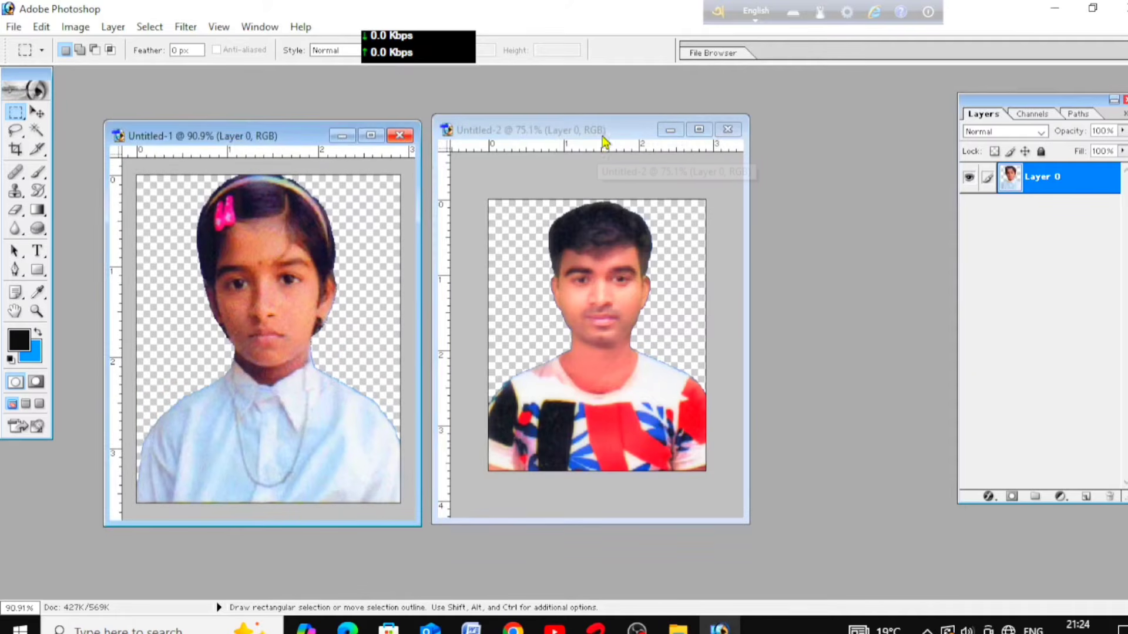
{"action": "left_click_drag", "start_coordinate": [611, 135], "coordinate": [307, 181]}
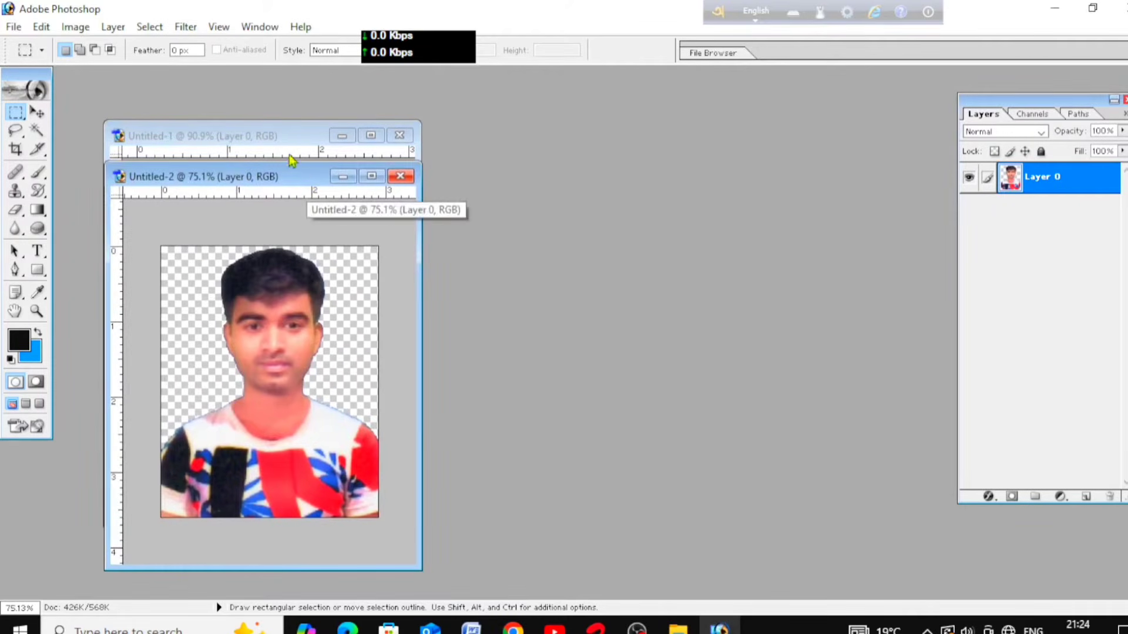
{"action": "left_click_drag", "start_coordinate": [287, 139], "coordinate": [662, 148]}
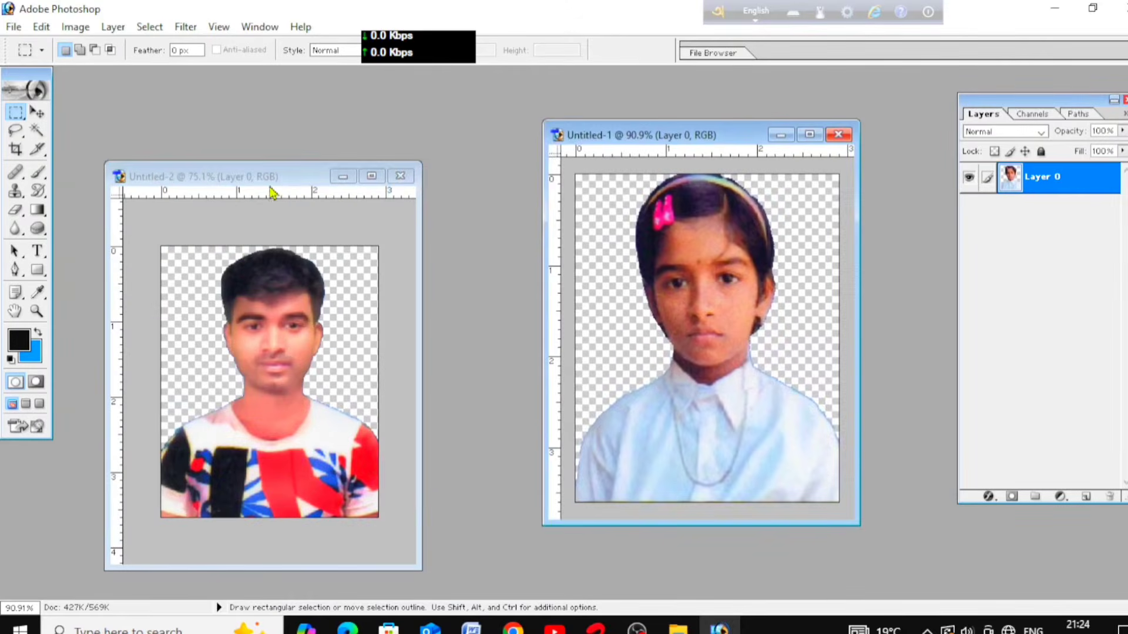
{"action": "left_click_drag", "start_coordinate": [269, 187], "coordinate": [290, 163]}
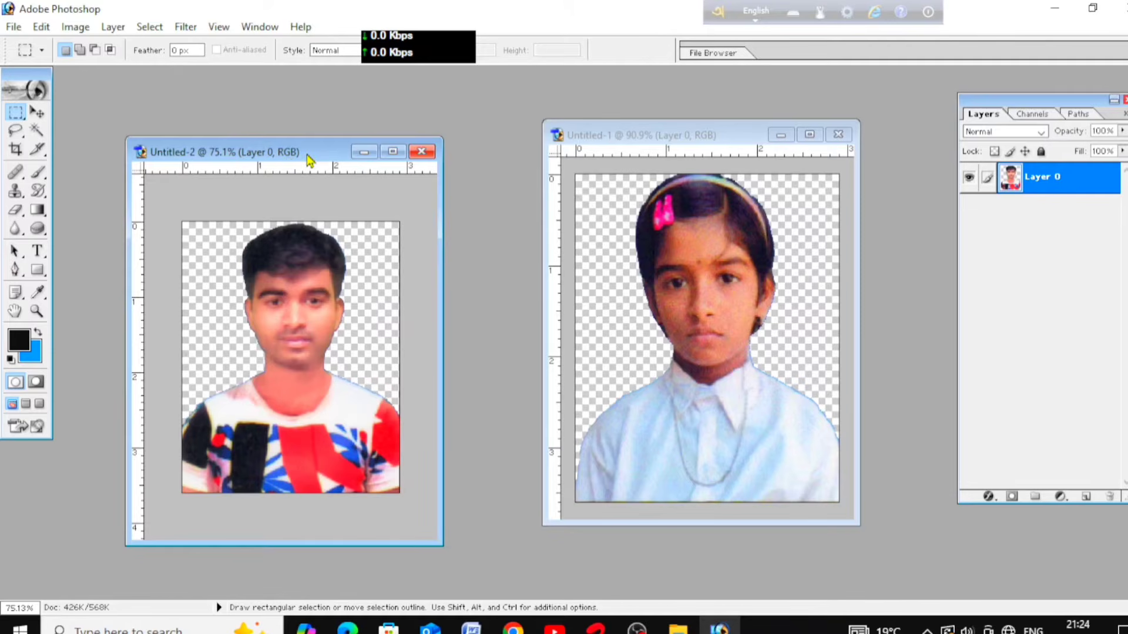
{"action": "left_click_drag", "start_coordinate": [310, 160], "coordinate": [327, 140]}
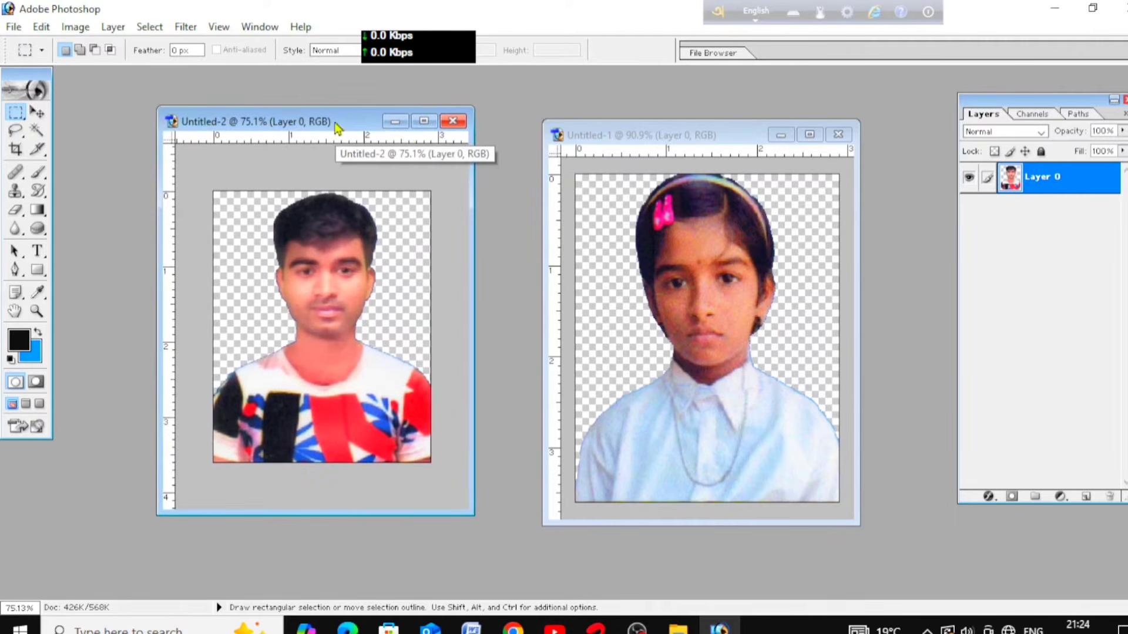
- Maximize Untitled-2 and set the Crop tool to 1.5 in wide, 1.2 in high and 300 pixels/inch
{"action": "left_click", "coordinate": [423, 123]}
{"action": "key", "text": "ctrl+plus"}
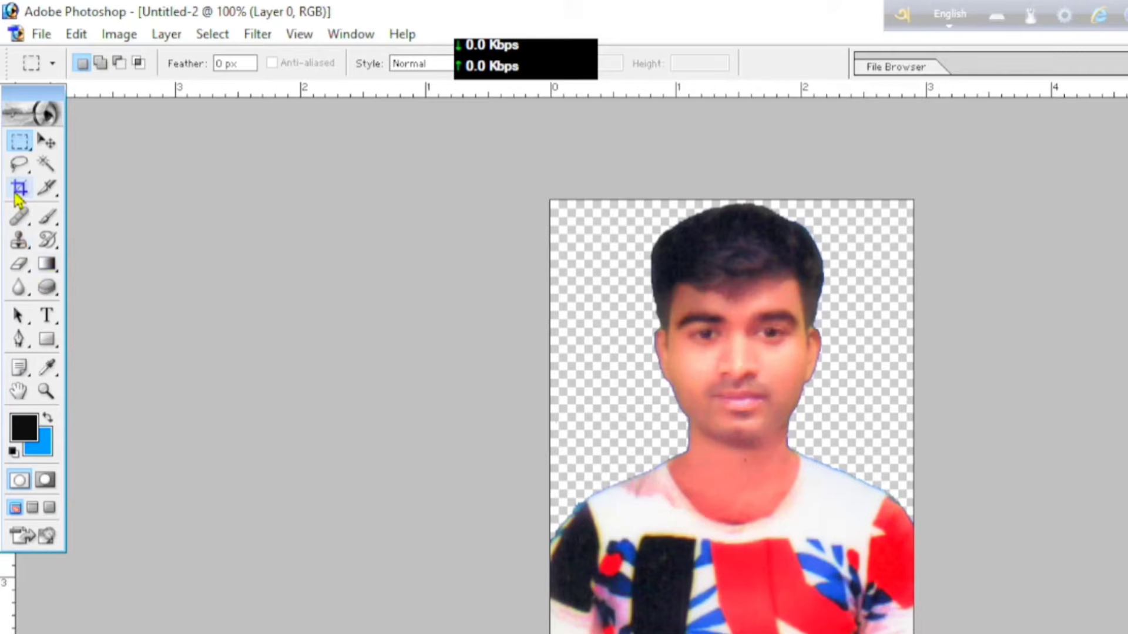
{"action": "left_click", "coordinate": [15, 164]}
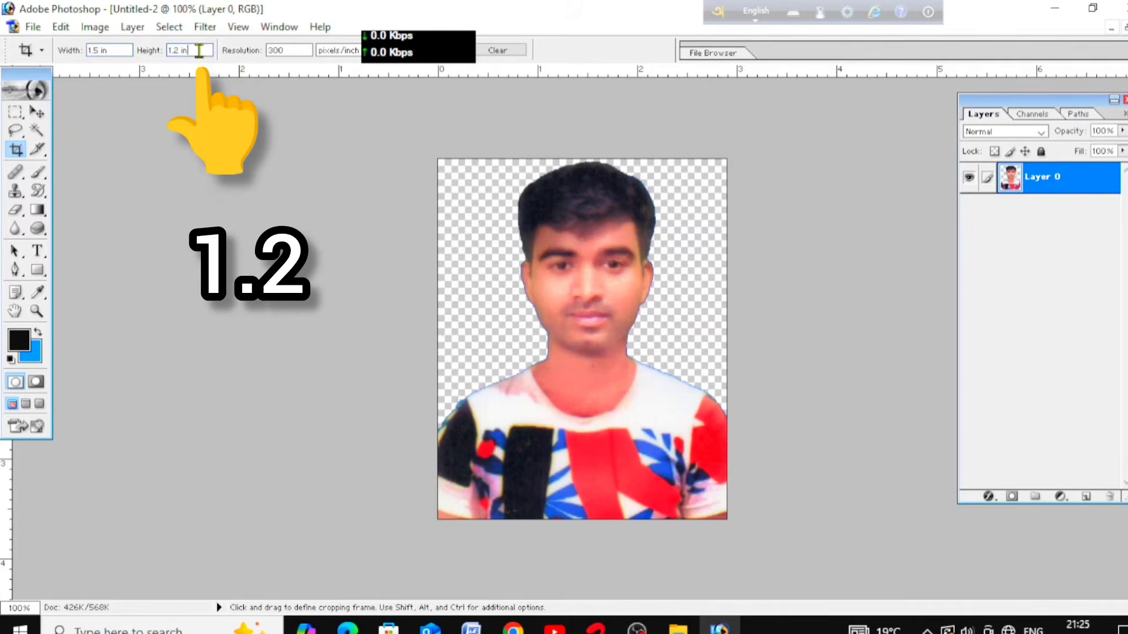
{"action": "left_click", "coordinate": [292, 50]}
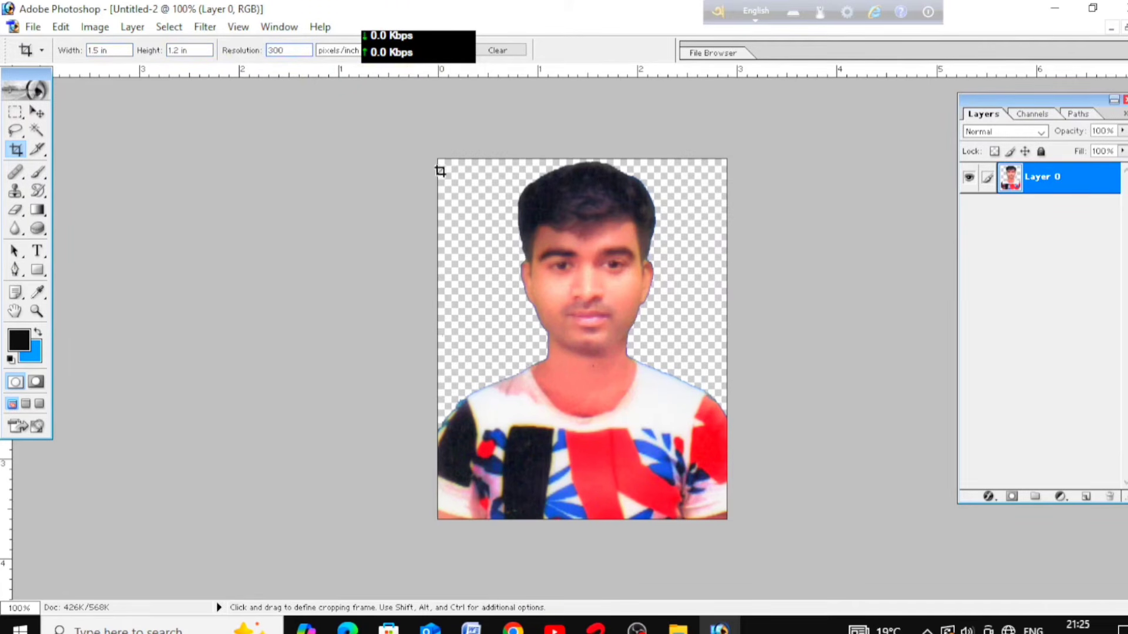
- Crop the man's photo with a frame covering its full height and extending past its right edge, leaving empty canvas beside him
{"action": "left_click_drag", "start_coordinate": [437, 162], "coordinate": [830, 573]}
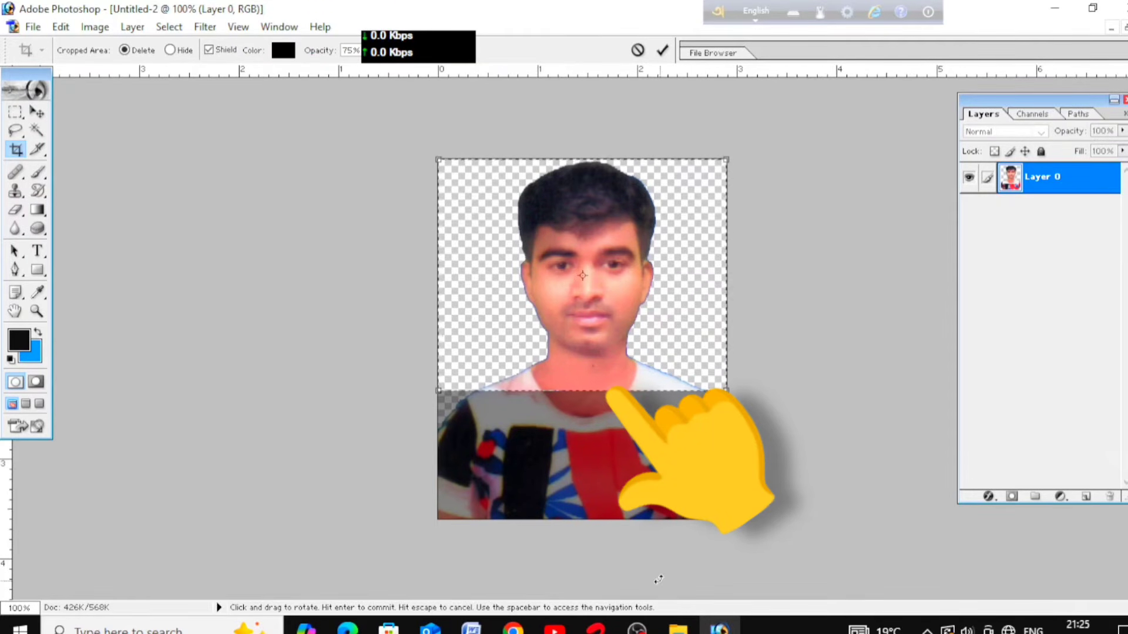
{"action": "scroll", "coordinate": [660, 527], "scroll_direction": "up", "scroll_amount": 1}
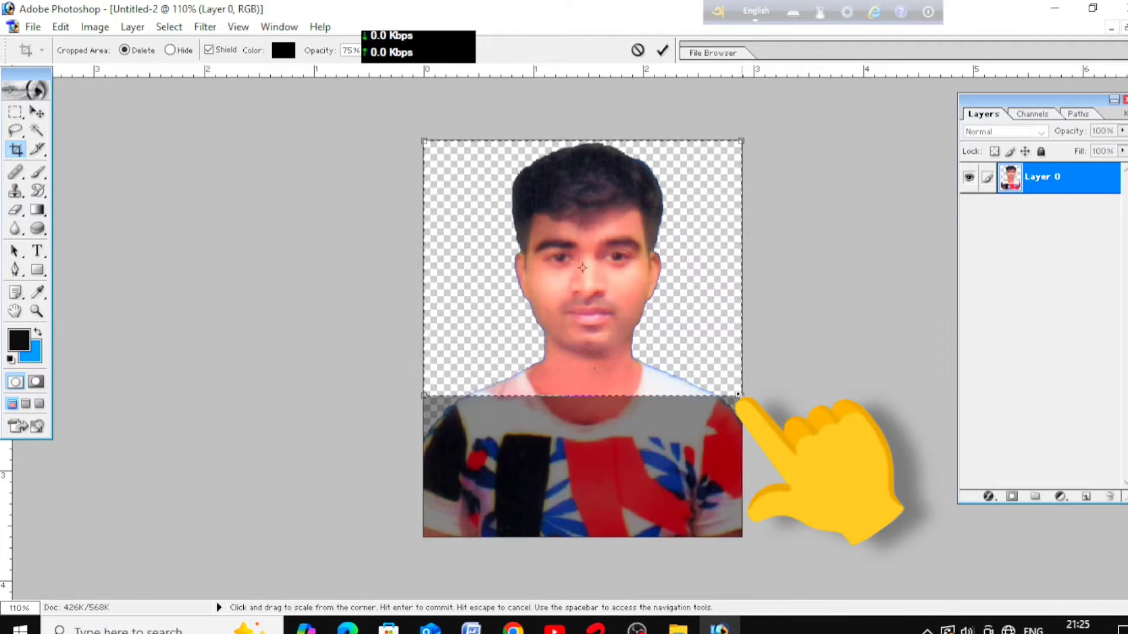
{"action": "left_click_drag", "start_coordinate": [741, 396], "coordinate": [898, 520]}
{"action": "left_click_drag", "start_coordinate": [869, 583], "coordinate": [881, 596]}
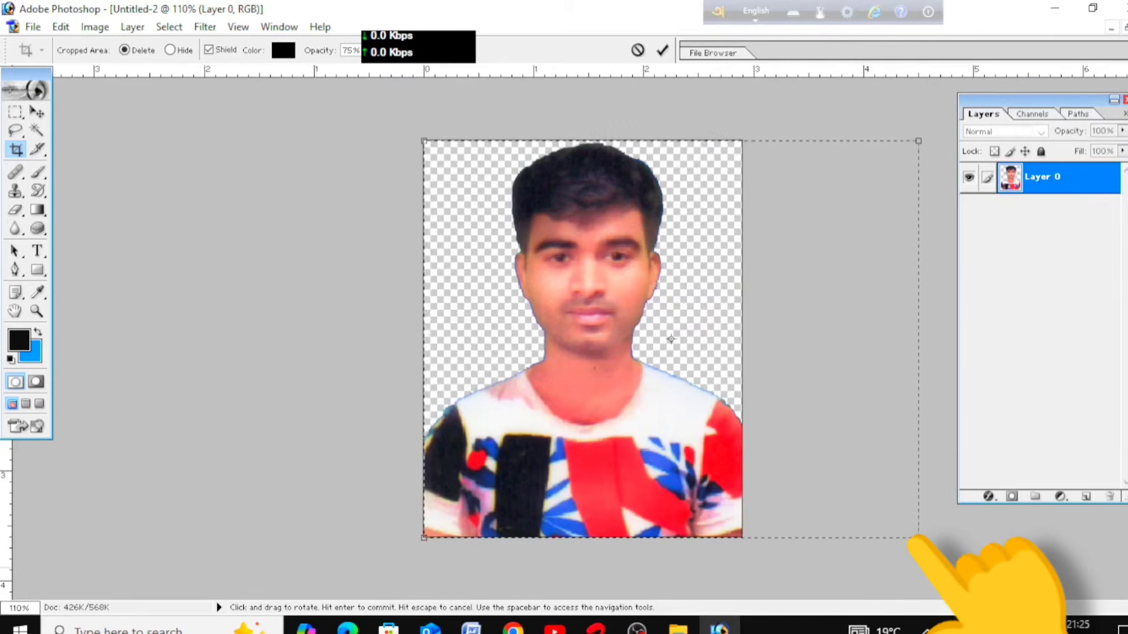
{"action": "scroll", "coordinate": [728, 402], "scroll_direction": "down", "scroll_amount": 4}
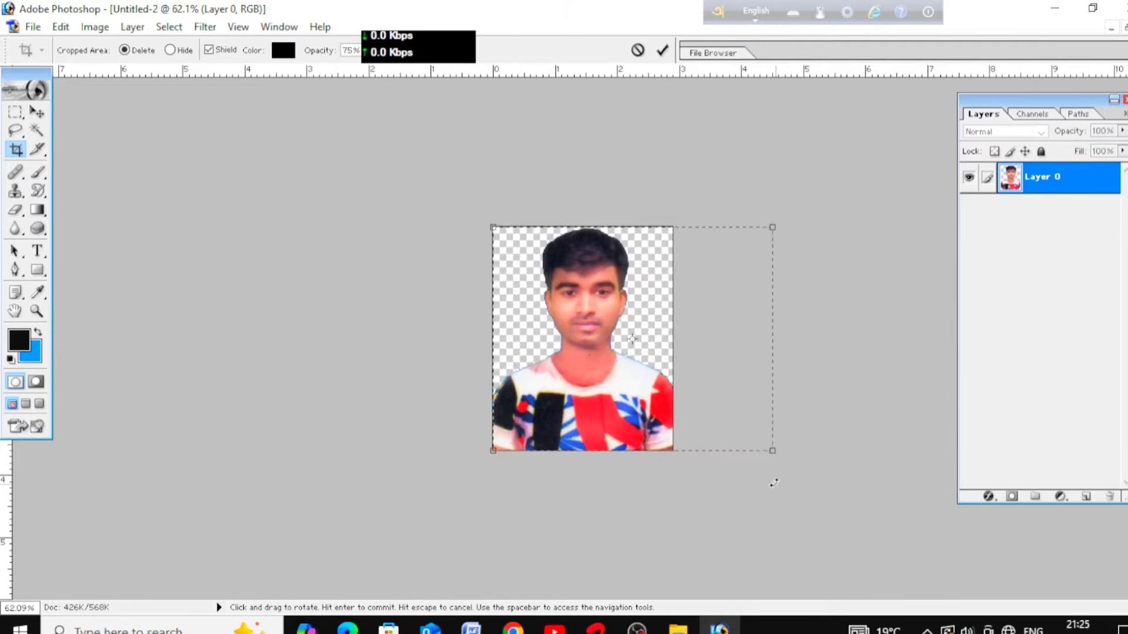
{"action": "scroll", "coordinate": [774, 483], "scroll_direction": "up", "scroll_amount": 1}
{"action": "scroll", "coordinate": [771, 475], "scroll_direction": "up", "scroll_amount": 1}
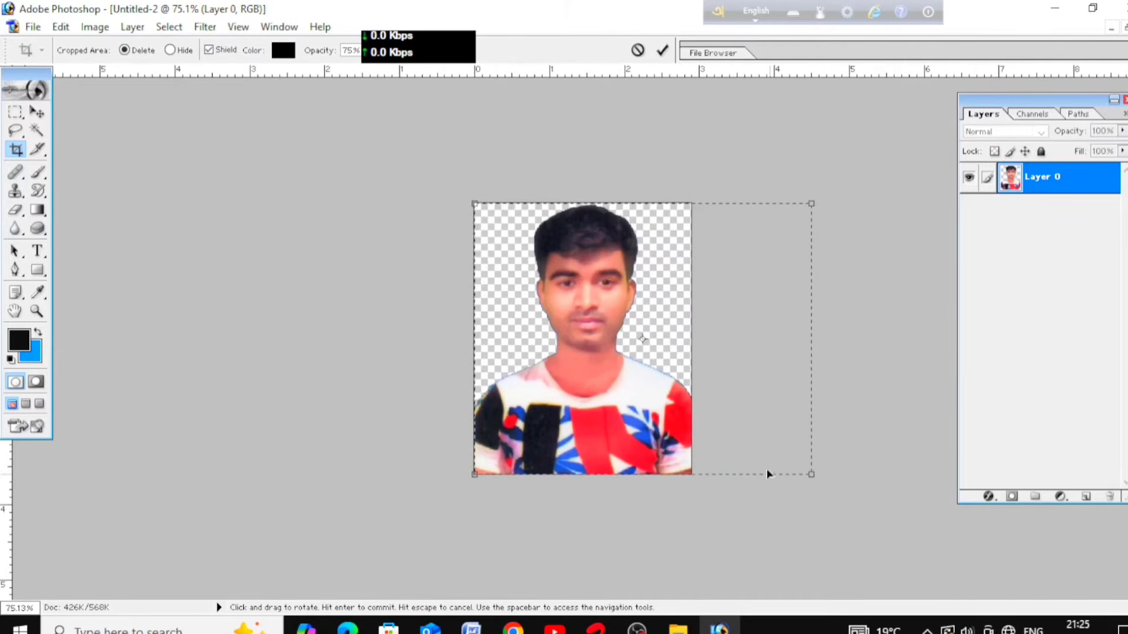
{"action": "left_click", "coordinate": [662, 51]}
{"action": "key", "text": "ctrl+plus"}
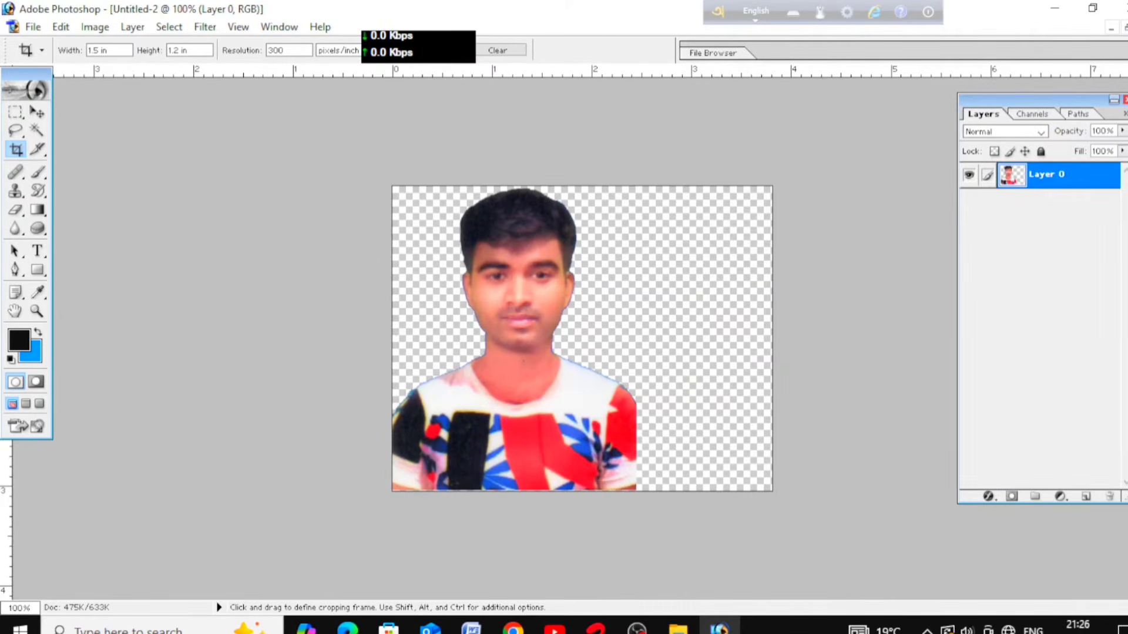
- Copy the girl's cutout from Untitled-1 into Untitled-2 and place it to the right of the man
{"action": "left_click", "coordinate": [1123, 27]}
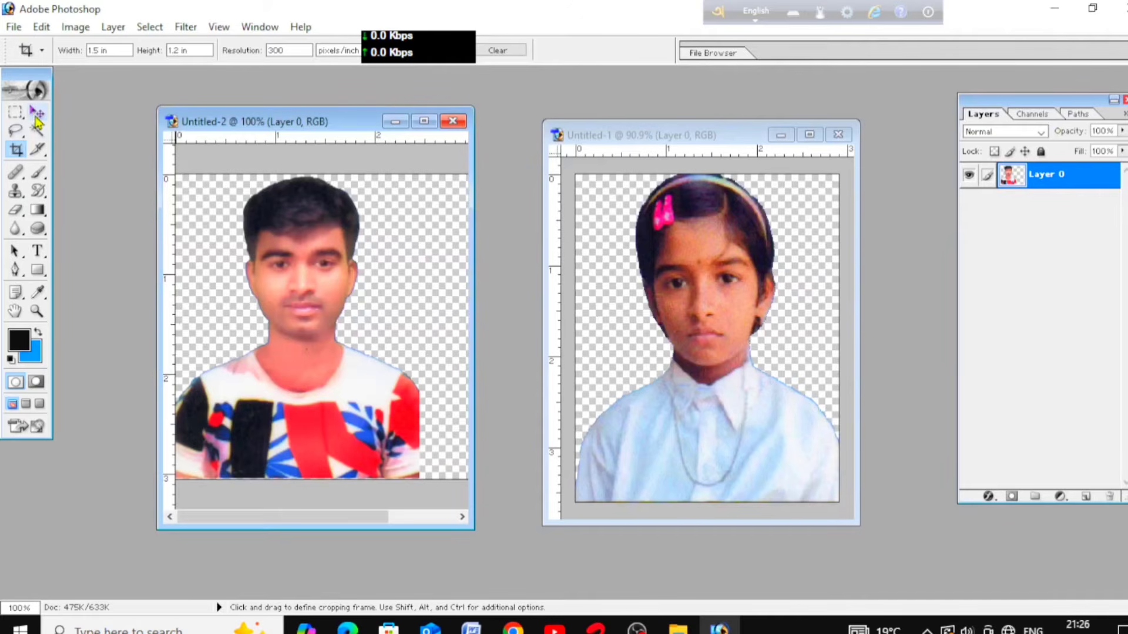
{"action": "left_click", "coordinate": [36, 115]}
{"action": "left_click", "coordinate": [719, 287]}
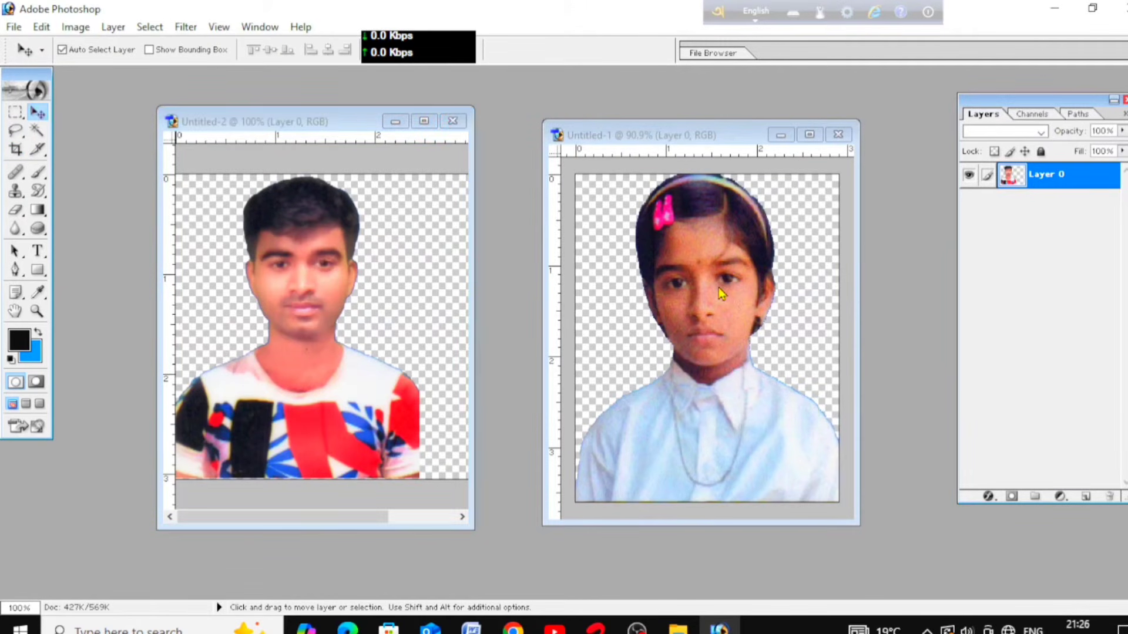
{"action": "left_click_drag", "start_coordinate": [714, 271], "coordinate": [350, 327]}
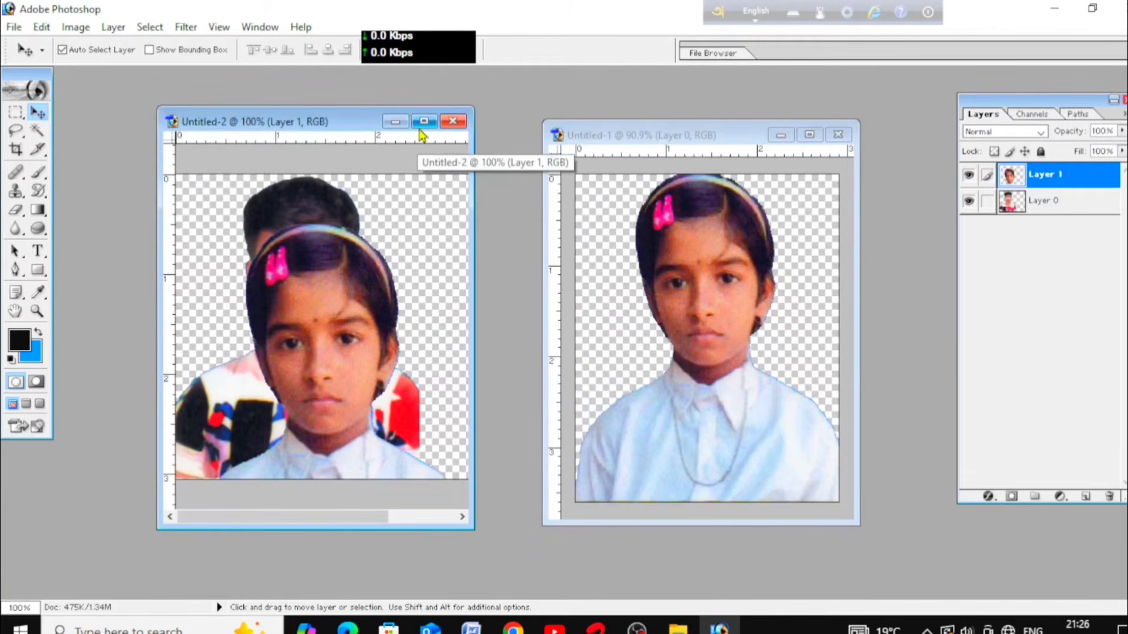
{"action": "left_click", "coordinate": [423, 121]}
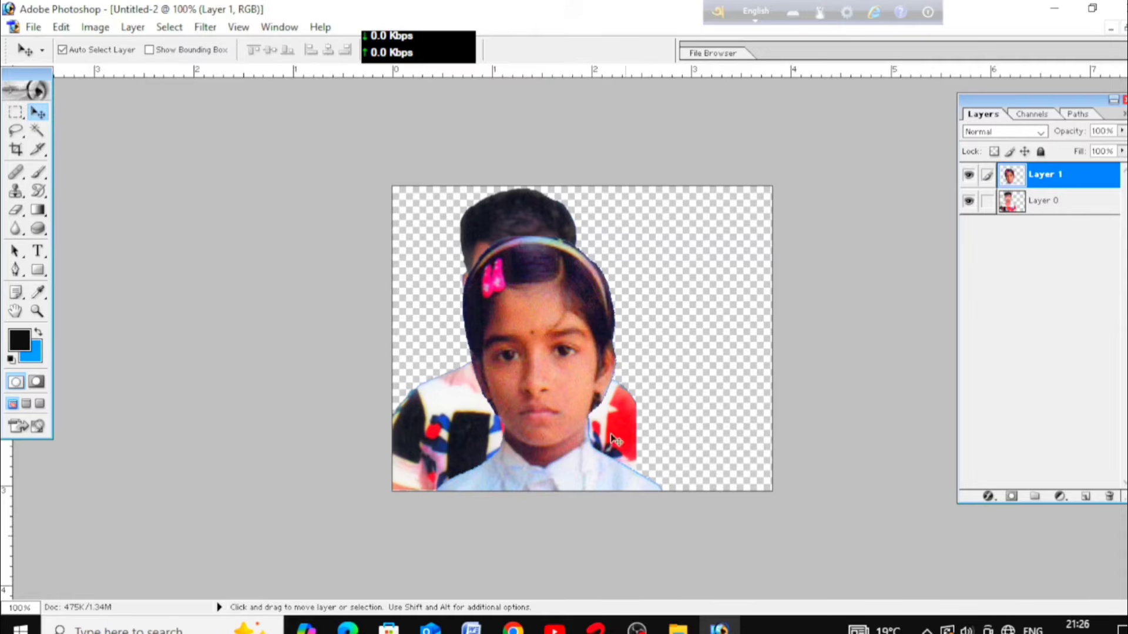
{"action": "left_click_drag", "start_coordinate": [500, 391], "coordinate": [629, 344]}
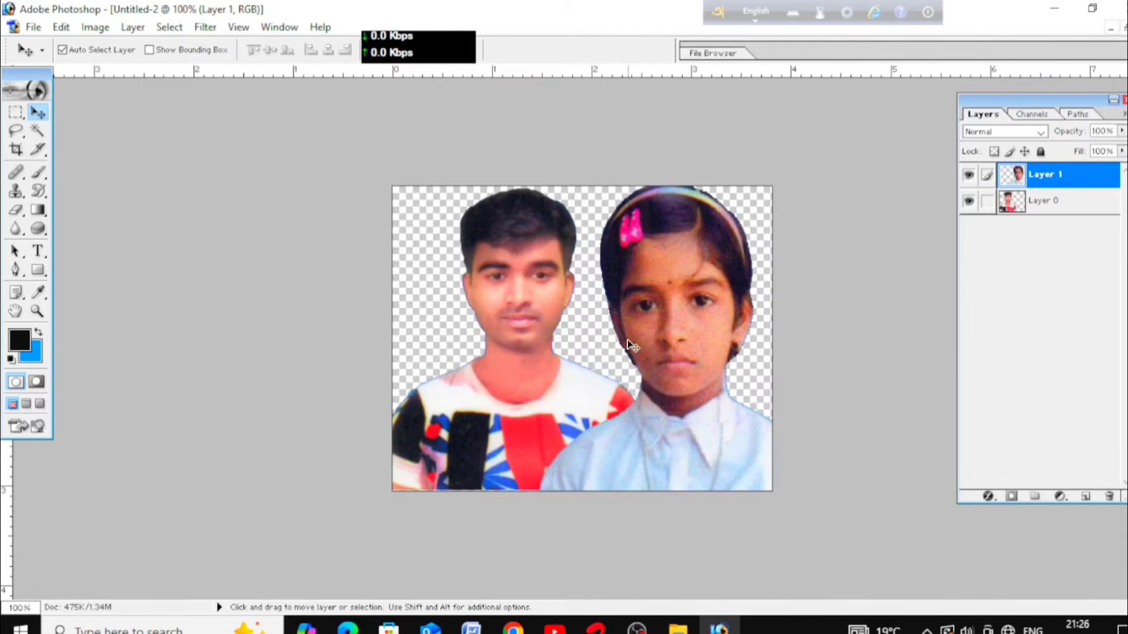
- Free-transform the girl's layer, scaling it down and fitting its lower right corner to the canvas corner beside the man
{"action": "key", "text": "ctrl+t"}
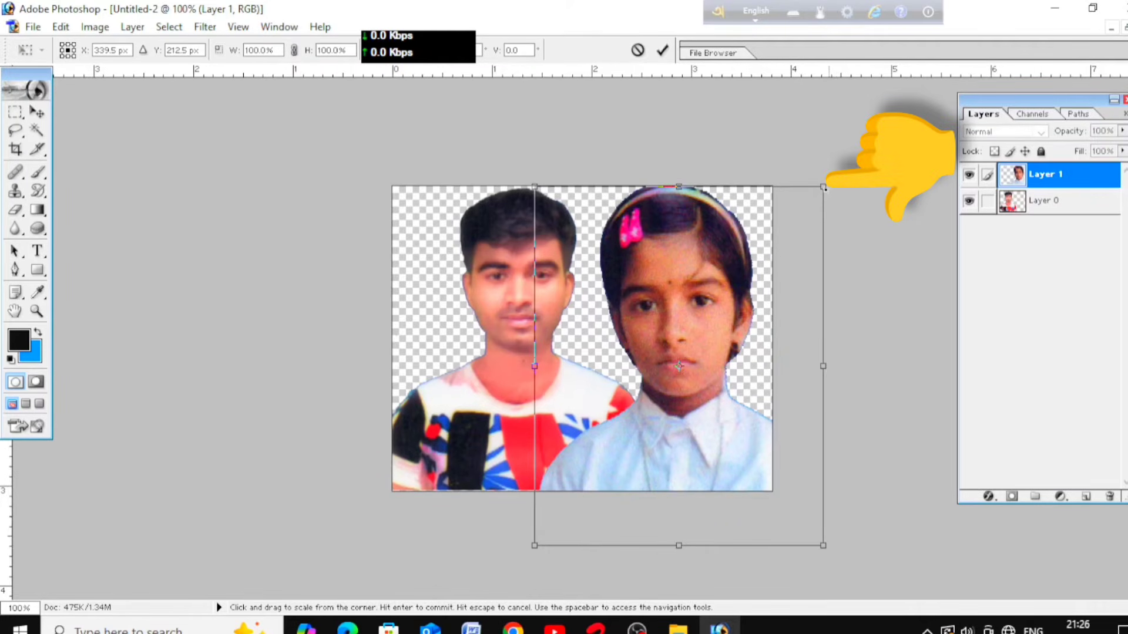
{"action": "left_click_drag", "start_coordinate": [824, 188], "coordinate": [702, 347]}
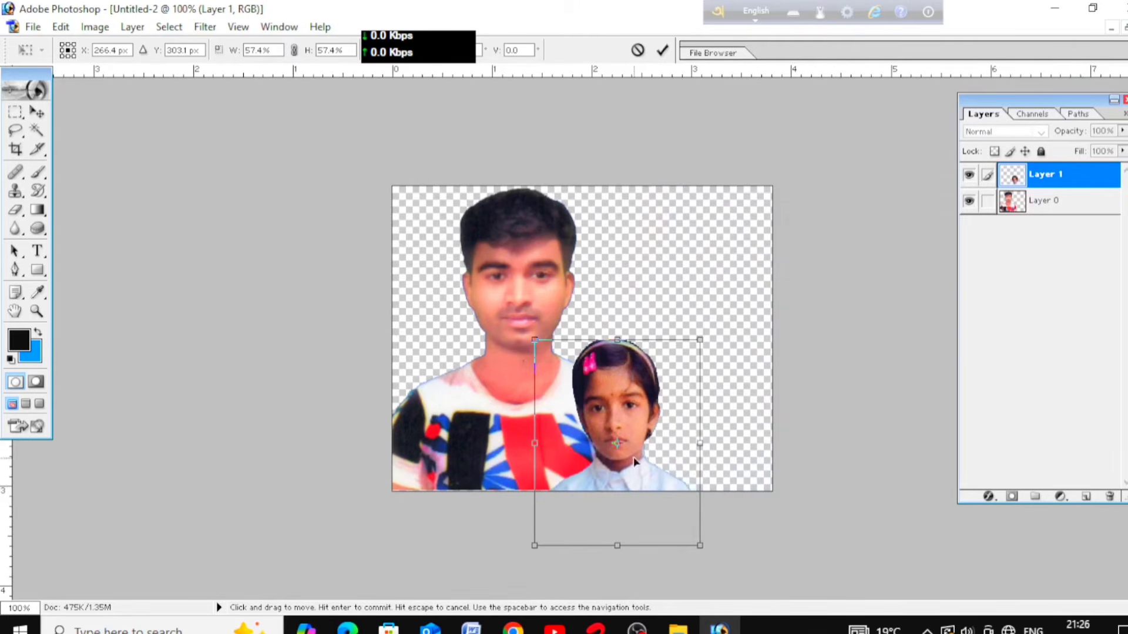
{"action": "left_click_drag", "start_coordinate": [631, 449], "coordinate": [666, 357]}
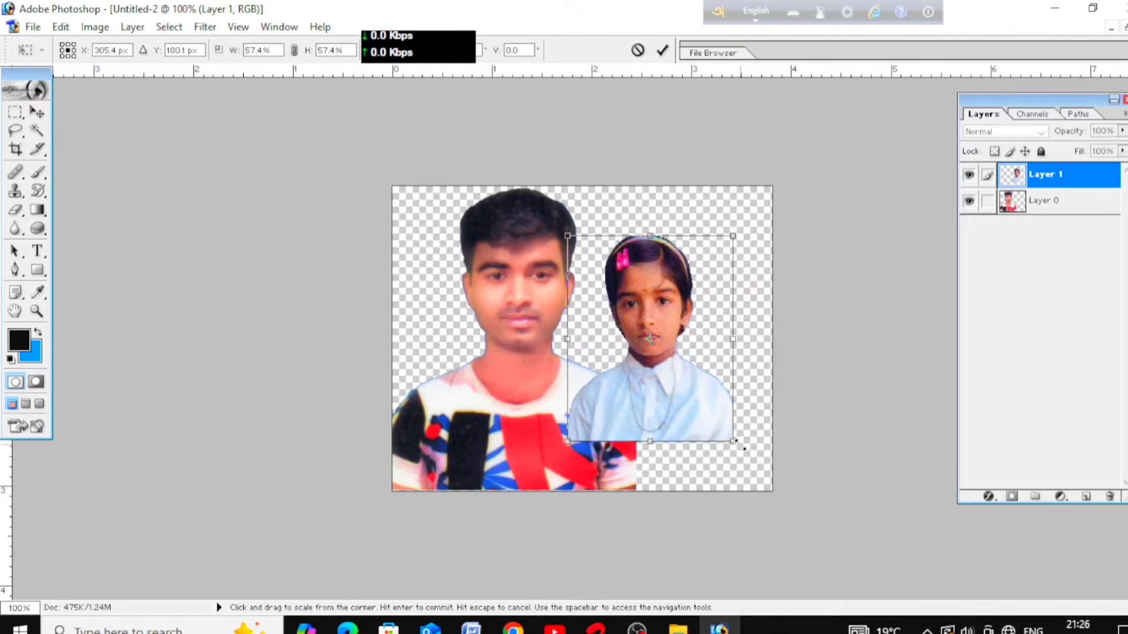
{"action": "left_click_drag", "start_coordinate": [733, 441], "coordinate": [771, 490]}
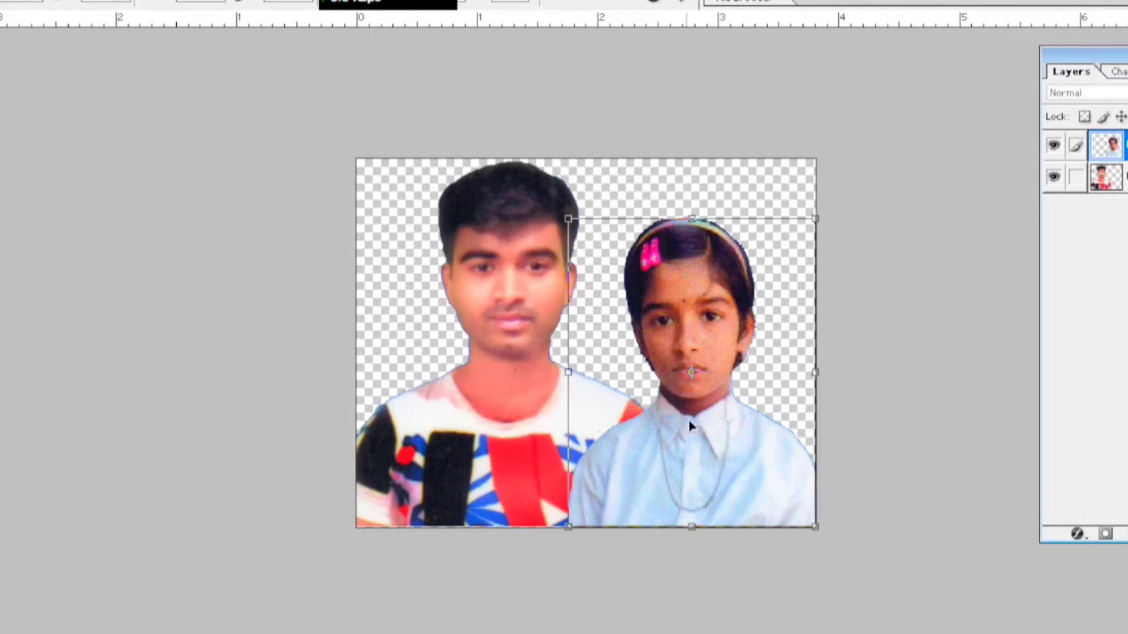
- Resize the girl to about 71.6% width and 69.2% height, keeping her base on the canvas's lower edge, and apply the transform
{"action": "left_click_drag", "start_coordinate": [815, 218], "coordinate": [708, 339]}
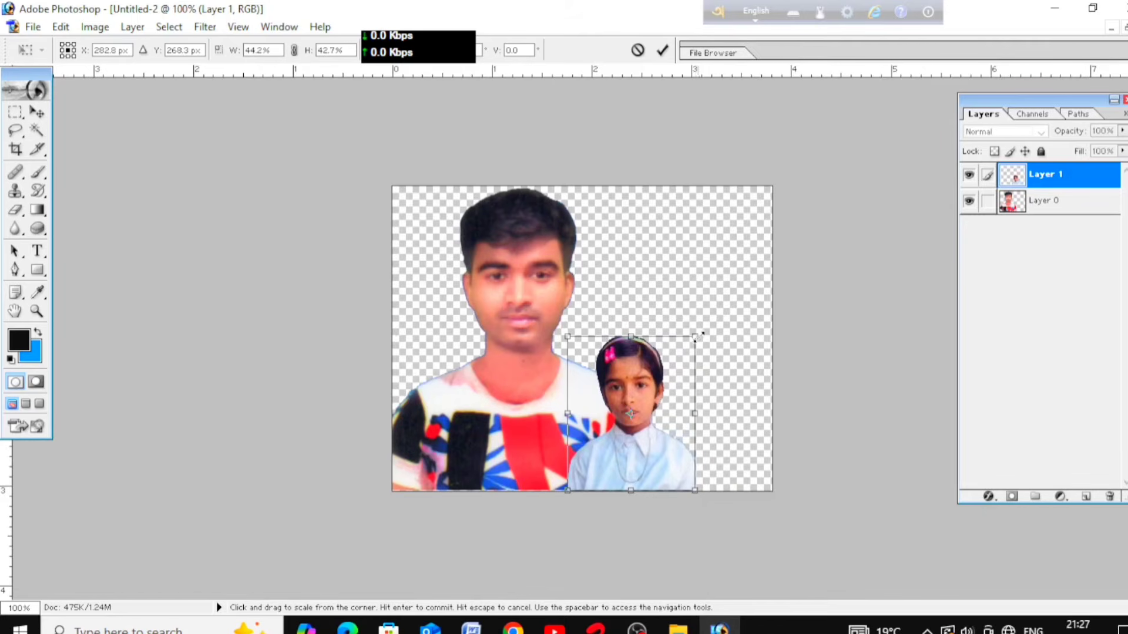
{"action": "left_click_drag", "start_coordinate": [699, 337], "coordinate": [770, 238]}
{"action": "scroll", "coordinate": [771, 238], "scroll_direction": "up", "scroll_amount": 1}
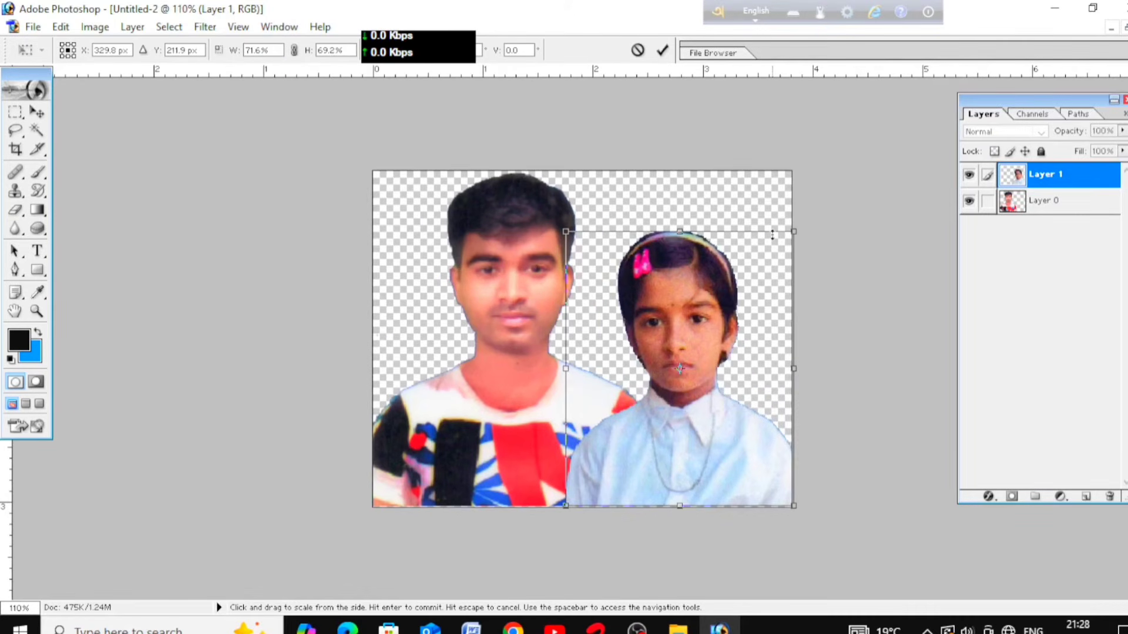
{"action": "scroll", "coordinate": [772, 235], "scroll_direction": "down", "scroll_amount": 2}
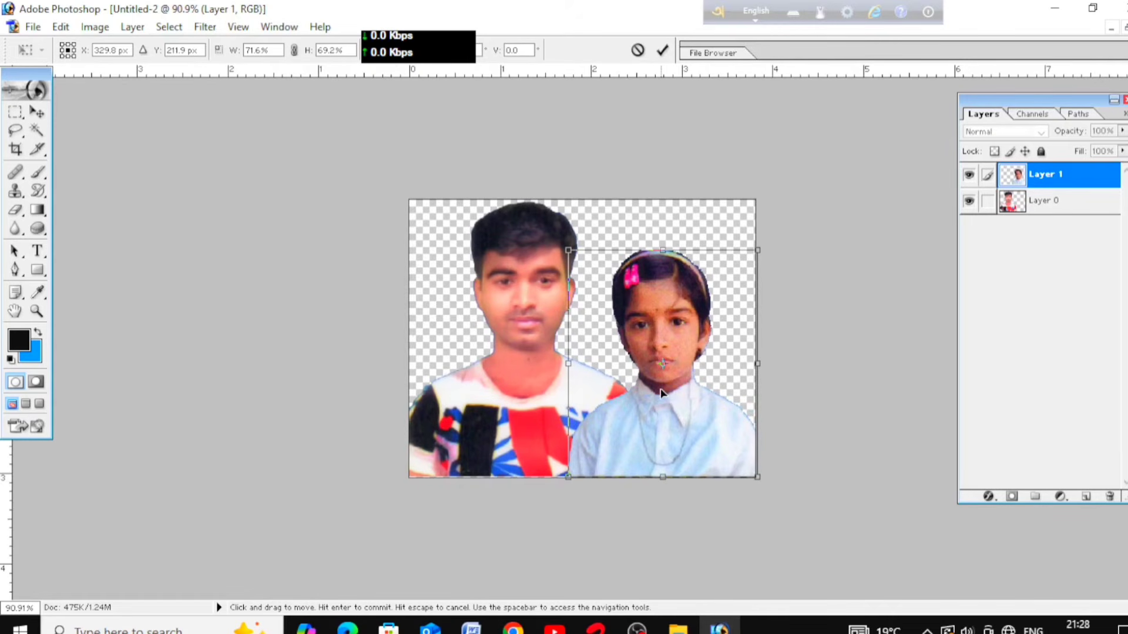
{"action": "scroll", "coordinate": [682, 397], "scroll_direction": "up", "scroll_amount": 2}
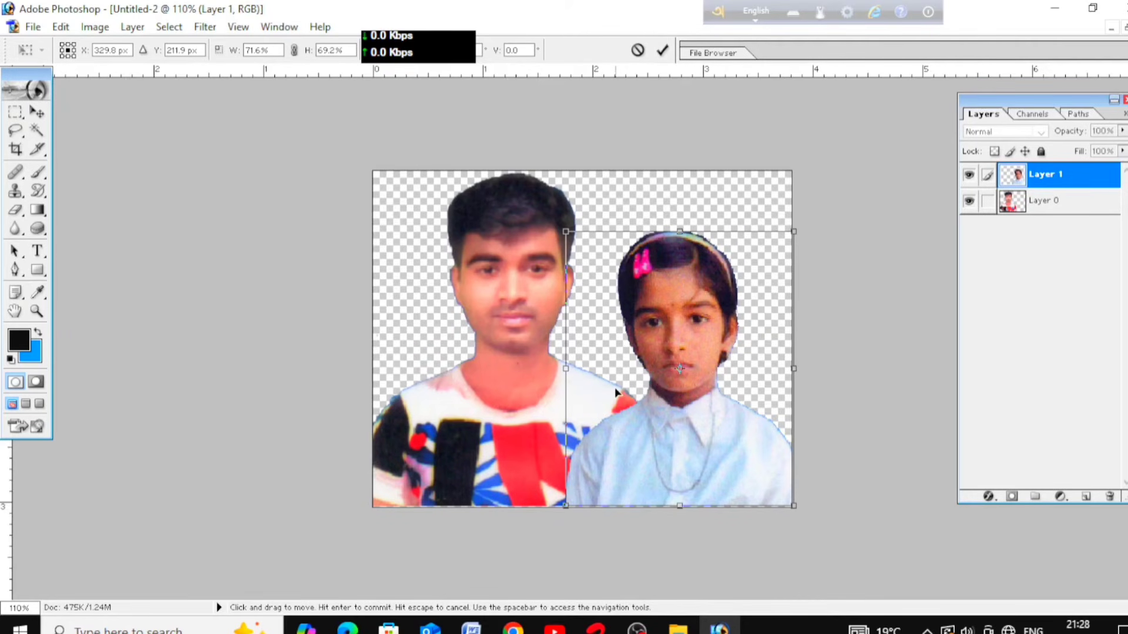
{"action": "key", "text": "ctrl+minus"}
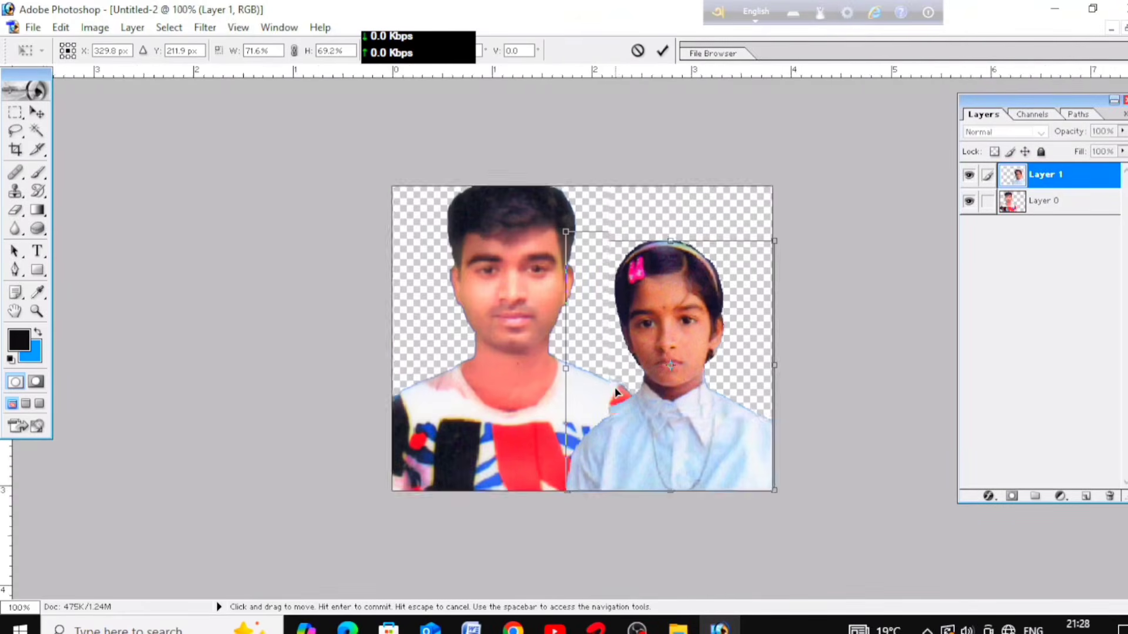
{"action": "key", "text": "ctrl+plus"}
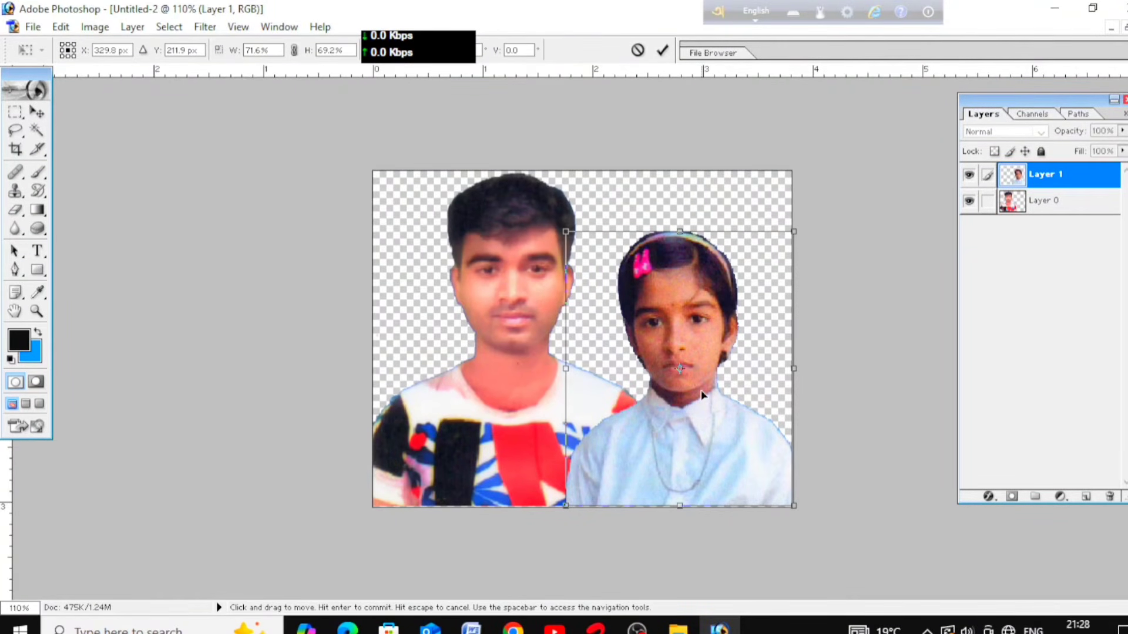
{"action": "key", "text": "ctrl+minus"}
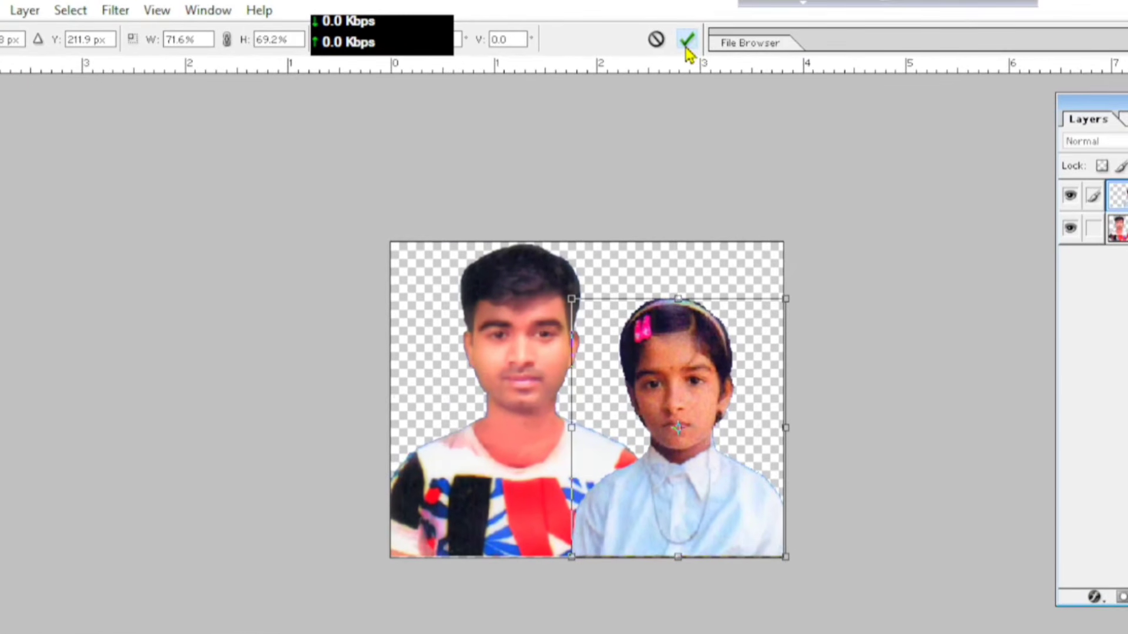
{"action": "left_click", "coordinate": [686, 49]}
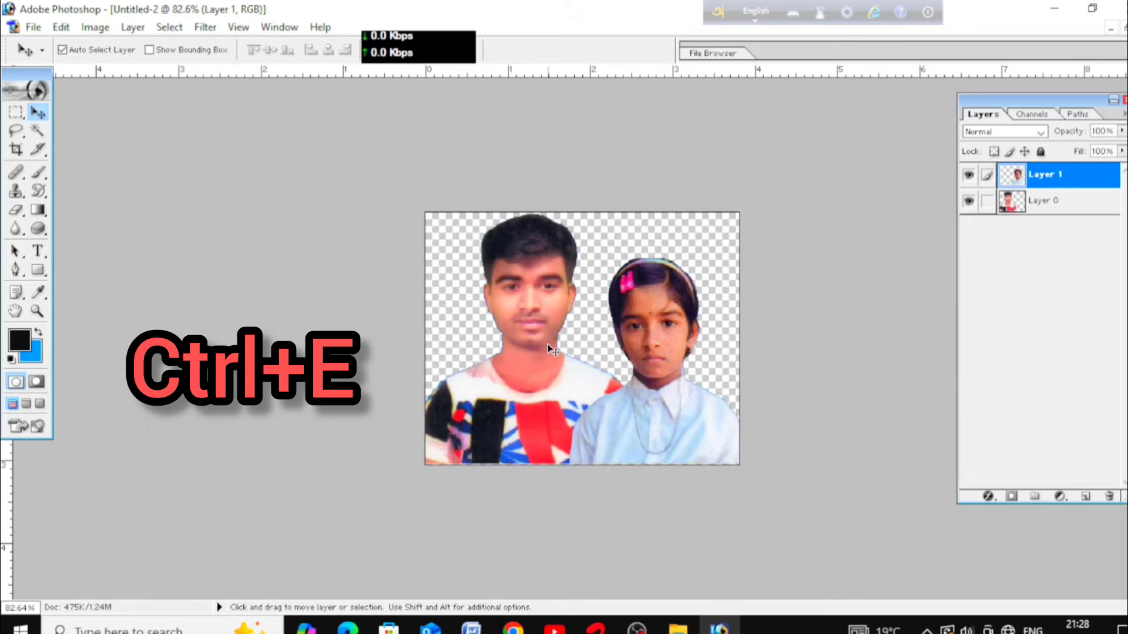
- Merge the girl's layer with the man's layer and select the transparent area around both people with the Magic Wand
{"action": "key", "text": "ctrl+e"}
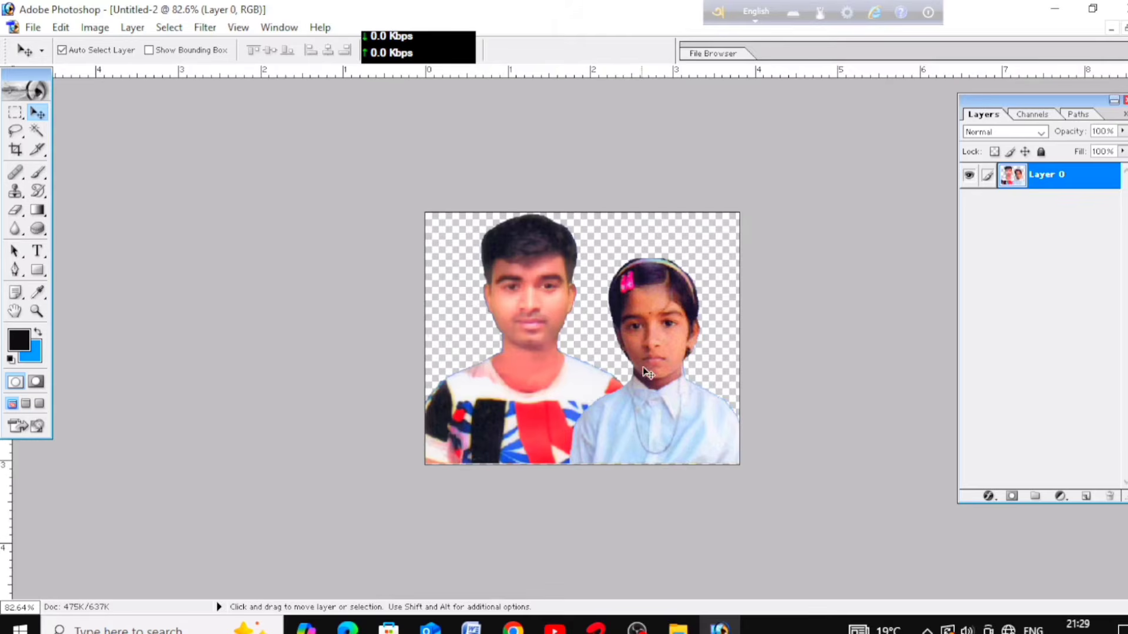
{"action": "scroll", "coordinate": [634, 373], "scroll_direction": "up", "scroll_amount": 1}
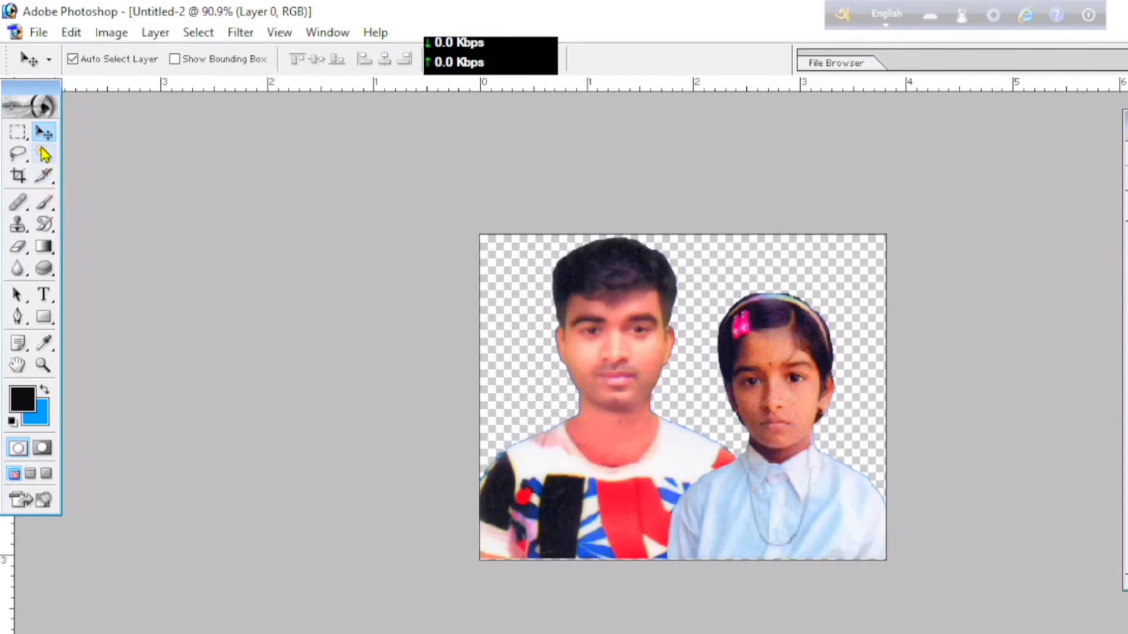
{"action": "left_click", "coordinate": [43, 156]}
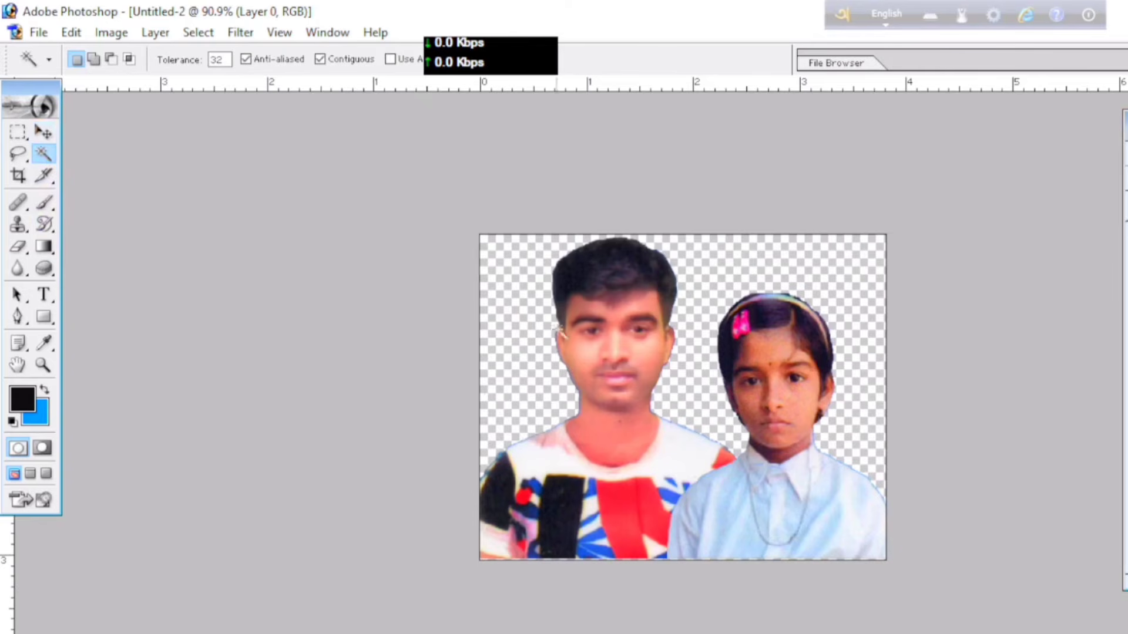
{"action": "left_click", "coordinate": [517, 323]}
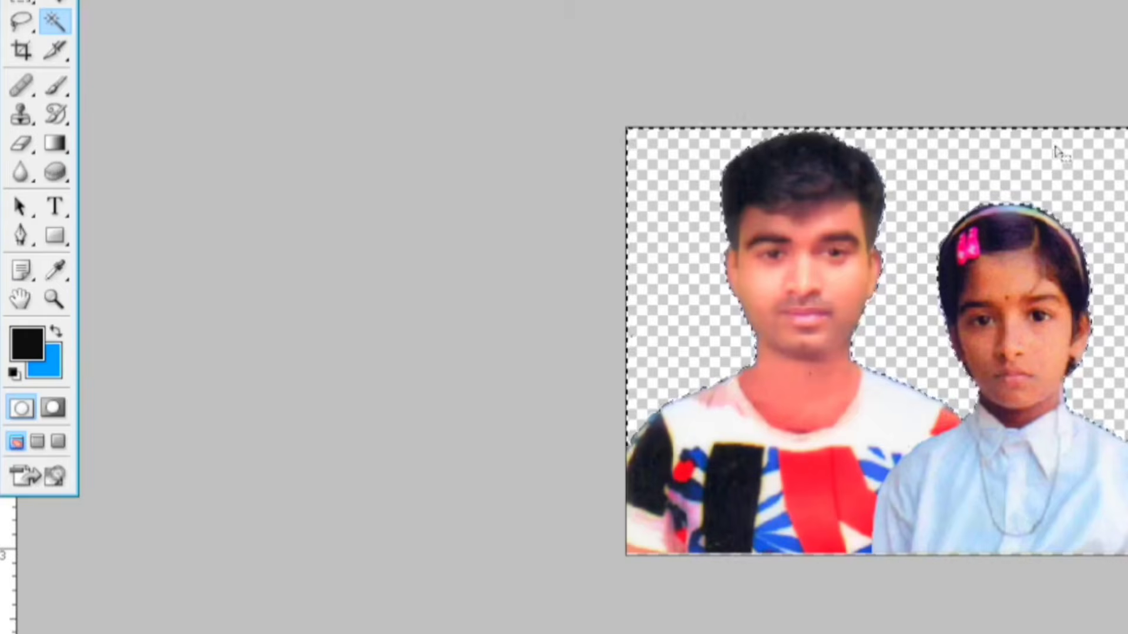
- Set the background color to deep blue #072FFC
{"action": "left_click", "coordinate": [52, 367]}
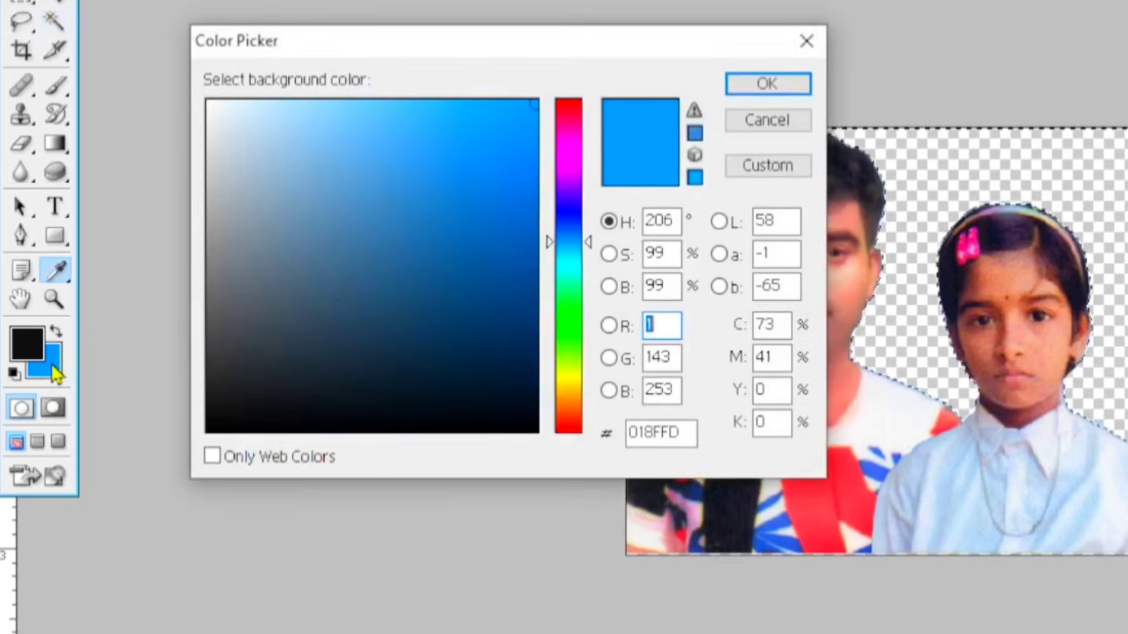
{"action": "left_click", "coordinate": [568, 220]}
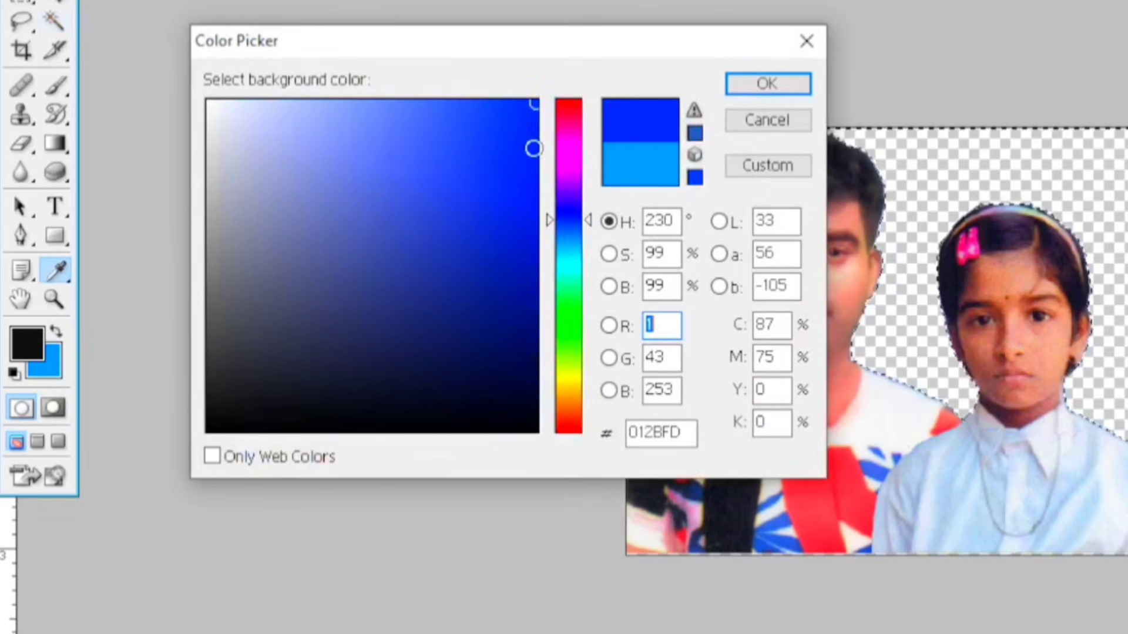
{"action": "left_click_drag", "start_coordinate": [517, 123], "coordinate": [528, 104]}
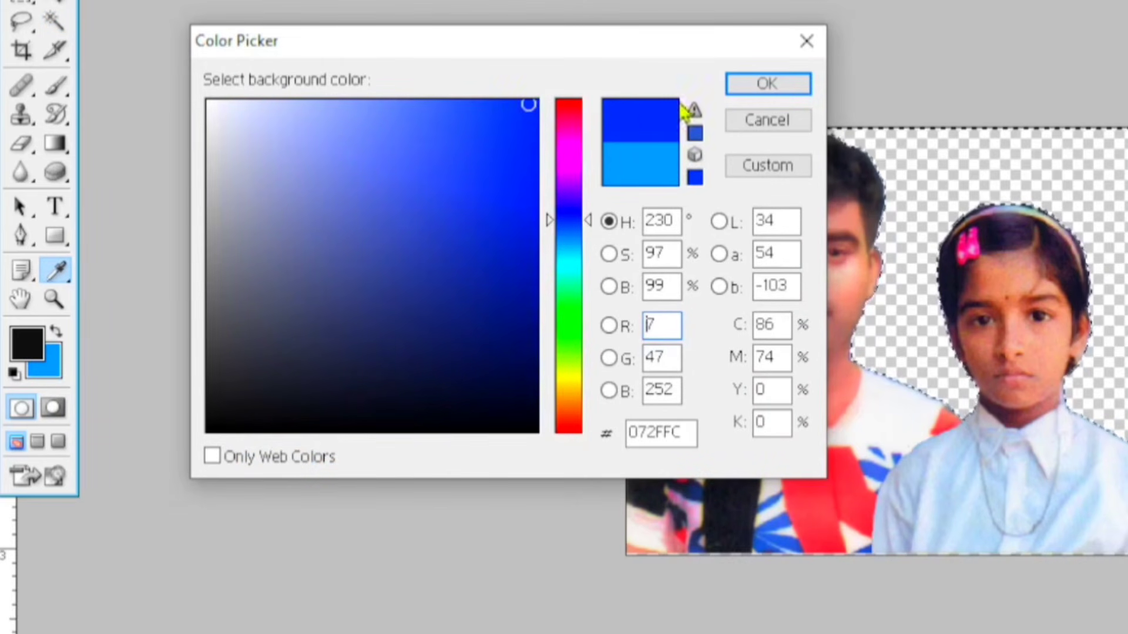
{"action": "left_click", "coordinate": [777, 88]}
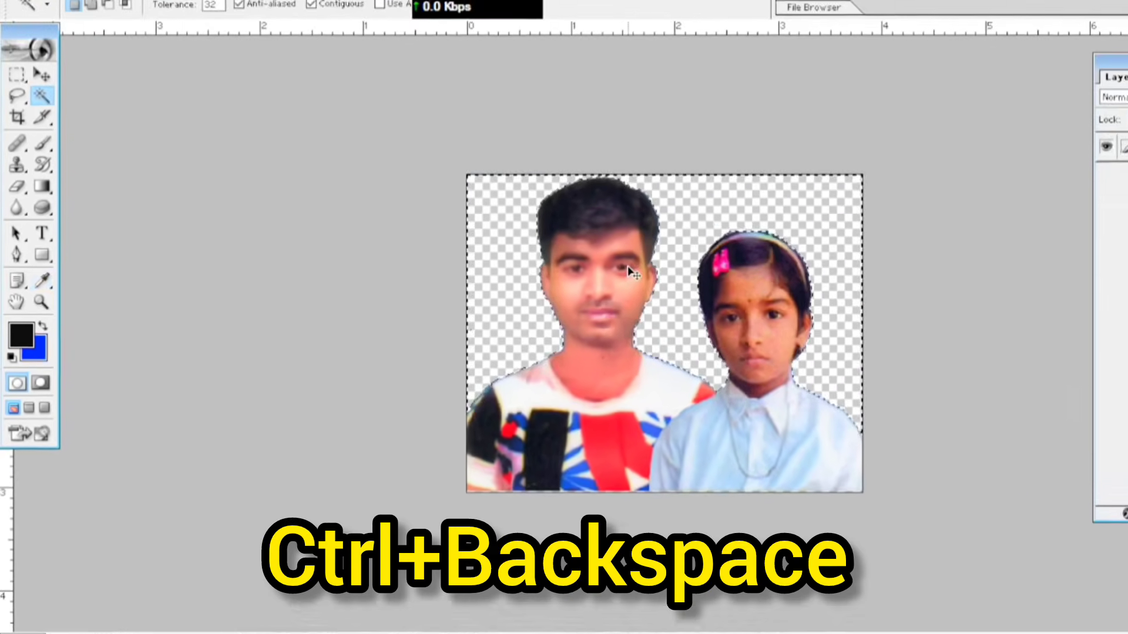
- Fill the selected area around the two people with the background color and deselect
{"action": "key", "text": "ctrl+BackSpace"}
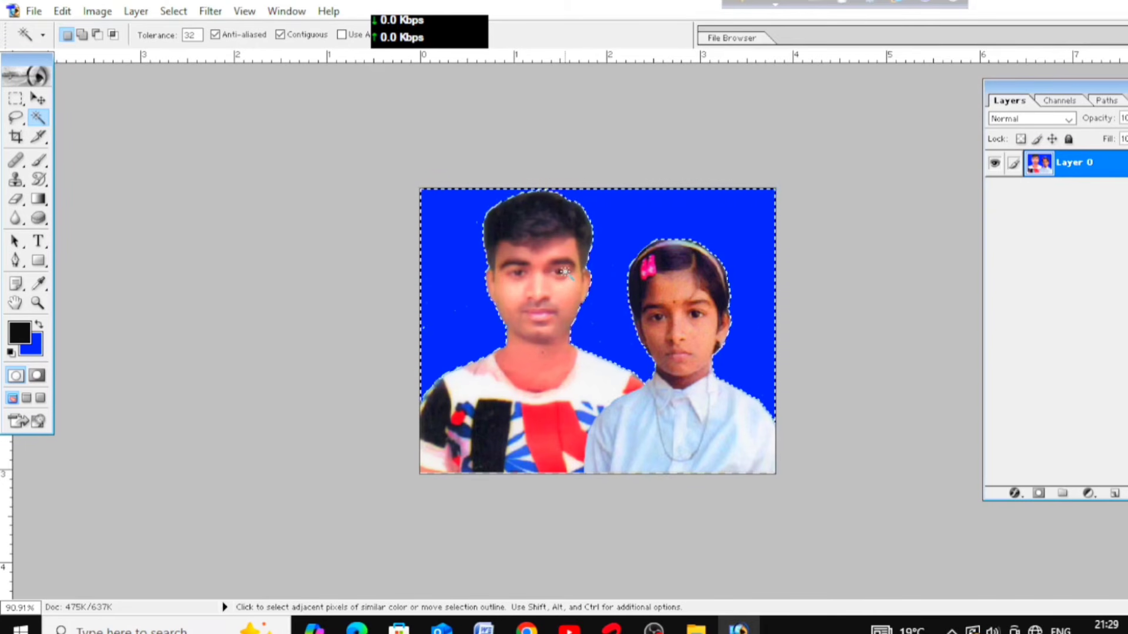
{"action": "scroll", "coordinate": [578, 296], "scroll_direction": "down", "scroll_amount": 1}
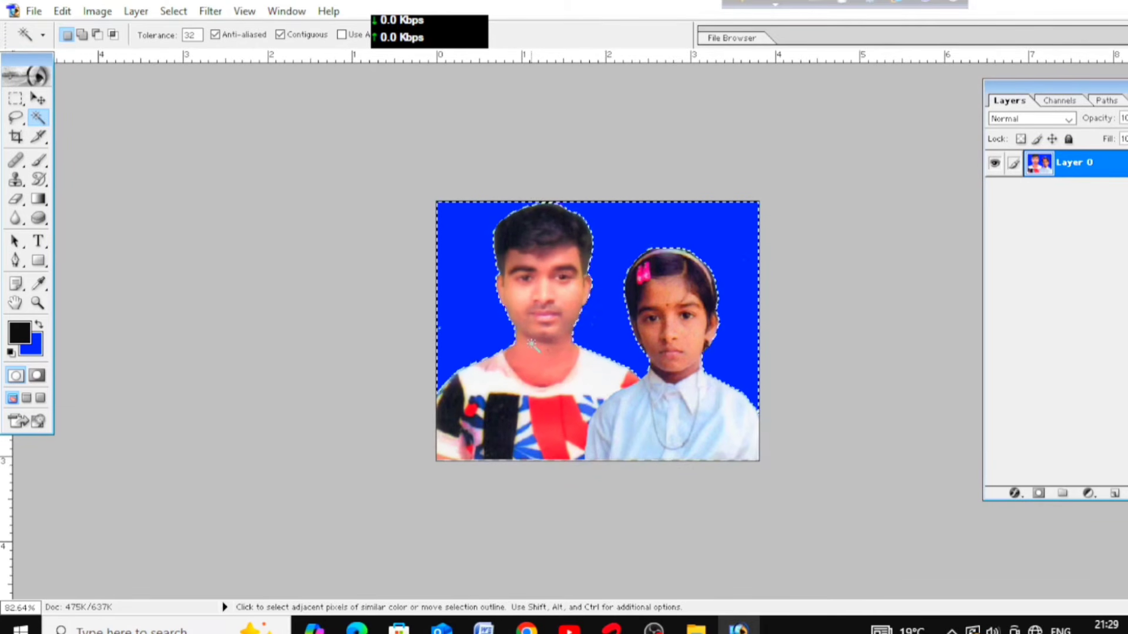
{"action": "scroll", "coordinate": [532, 345], "scroll_direction": "up", "scroll_amount": 1}
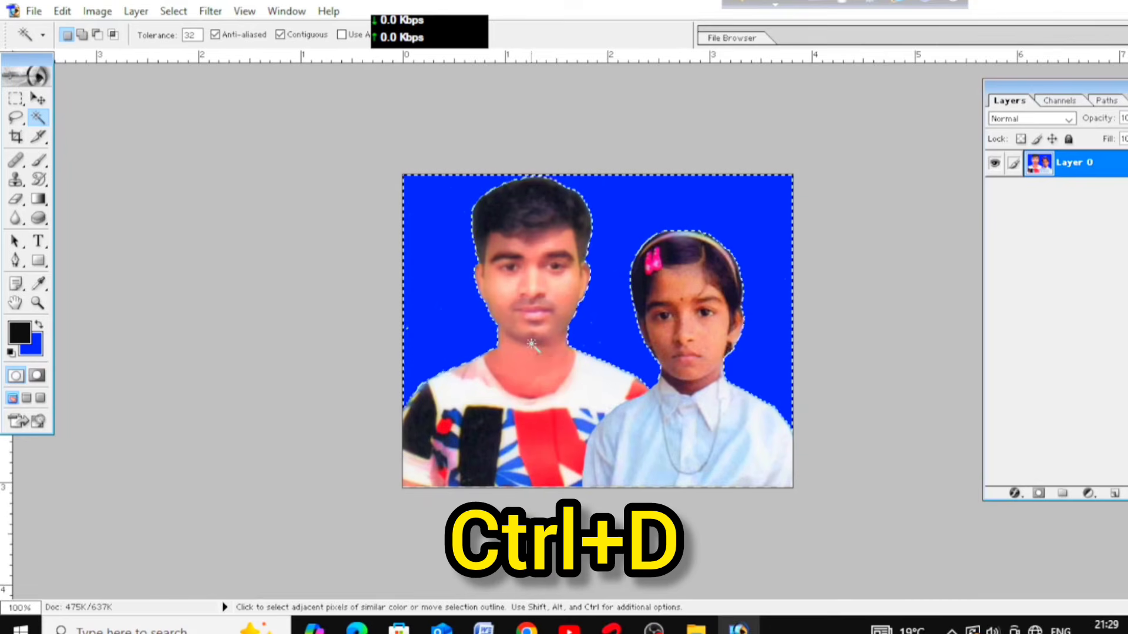
{"action": "key", "text": "ctrl+d"}
{"action": "scroll", "coordinate": [534, 348], "scroll_direction": "down", "scroll_amount": 1}
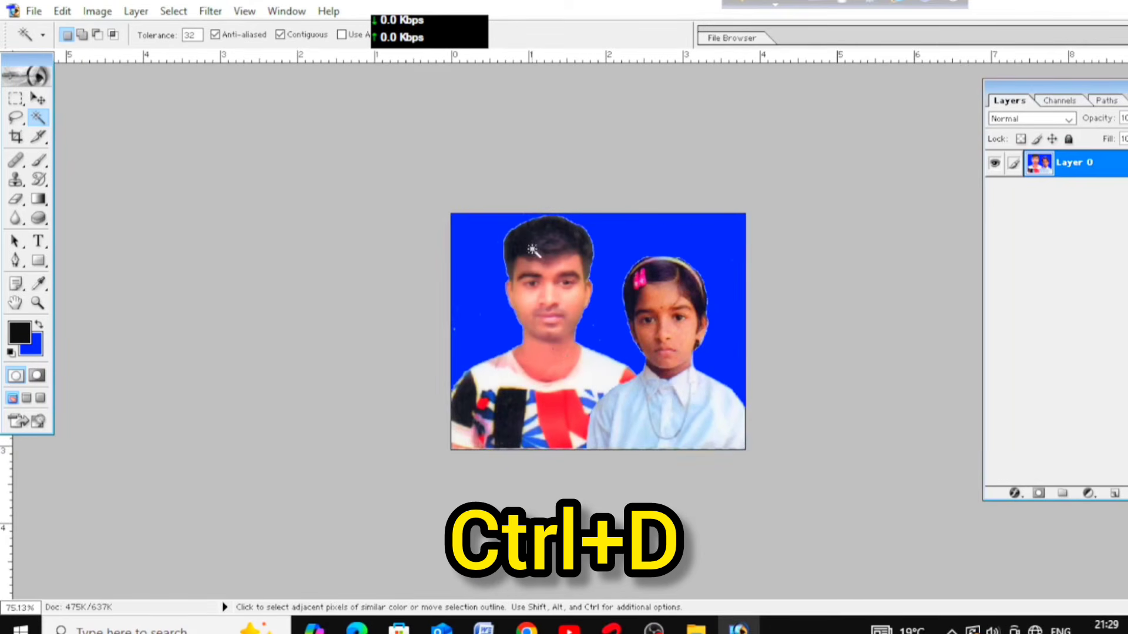
- Examine the joint photo and the edges of both people against the blue background
{"action": "scroll", "coordinate": [568, 360], "scroll_direction": "up", "scroll_amount": 1}
{"action": "scroll", "coordinate": [529, 361], "scroll_direction": "down", "scroll_amount": 1}
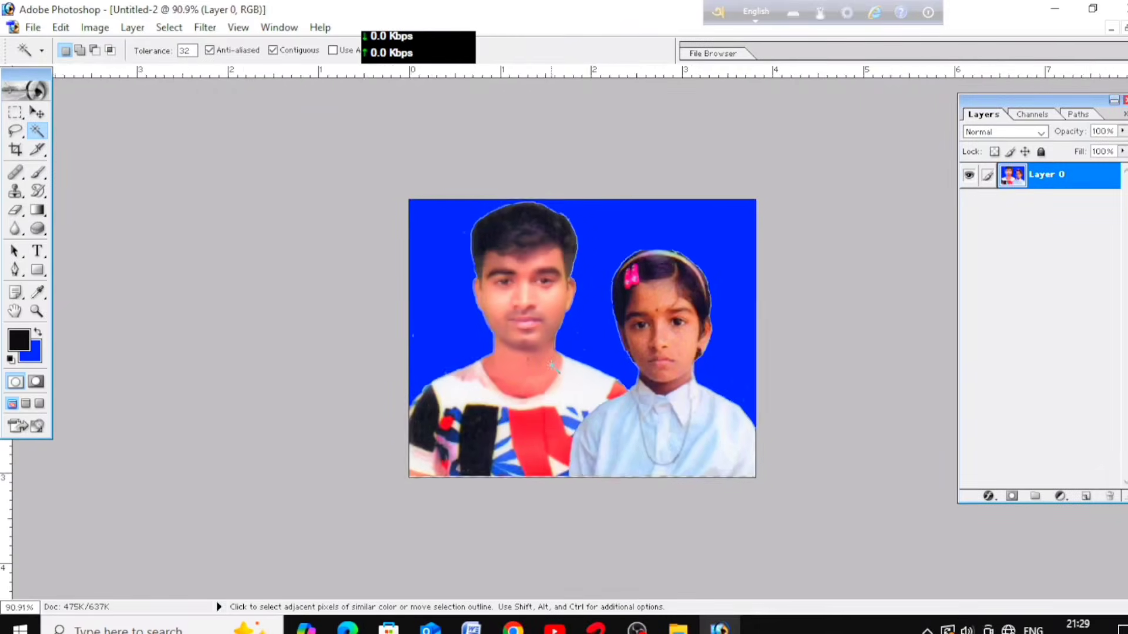
{"action": "scroll", "coordinate": [493, 362], "scroll_direction": "down", "scroll_amount": 1}
{"action": "scroll", "coordinate": [463, 363], "scroll_direction": "up", "scroll_amount": 1}
{"action": "scroll", "coordinate": [450, 368], "scroll_direction": "up", "scroll_amount": 1}
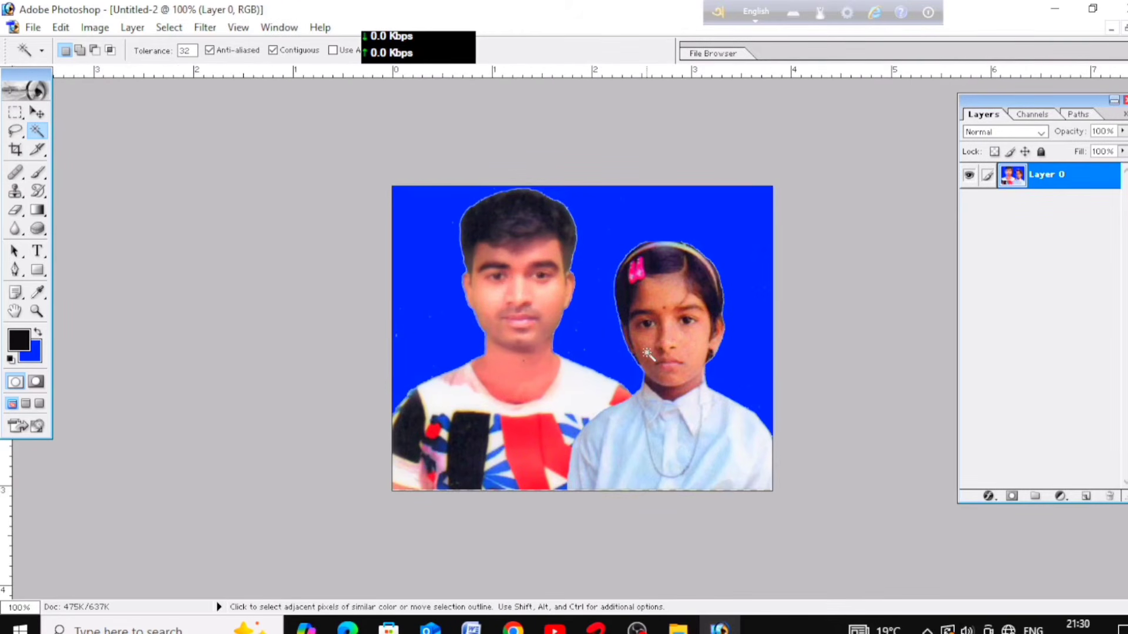
{"action": "scroll", "coordinate": [648, 353], "scroll_direction": "down", "scroll_amount": 1}
{"action": "scroll", "coordinate": [605, 380], "scroll_direction": "up", "scroll_amount": 2}
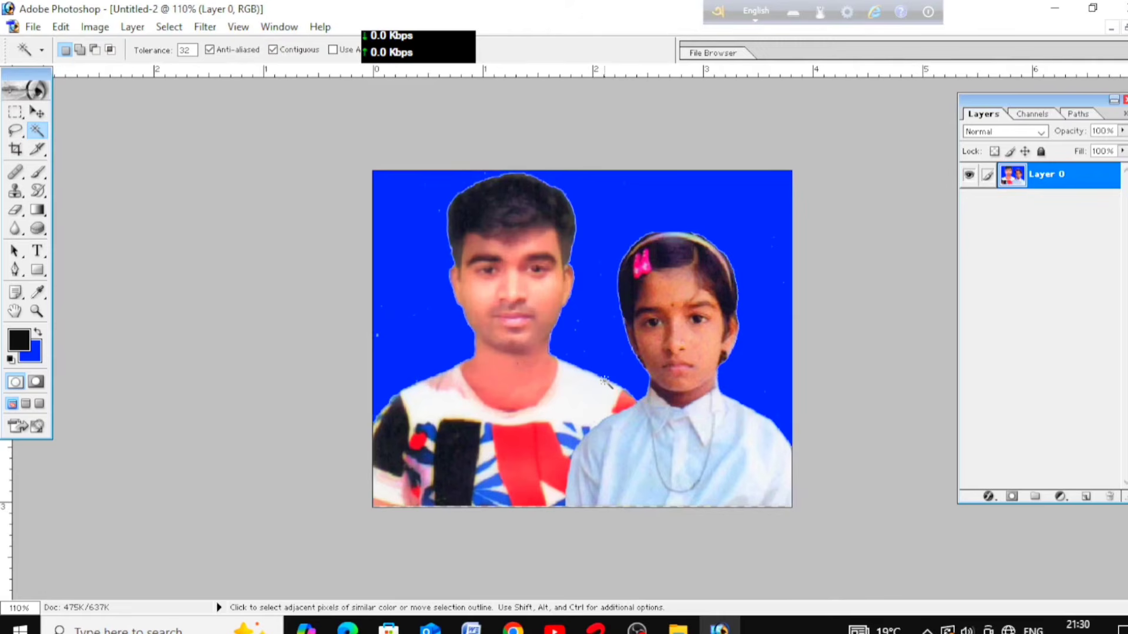
{"action": "scroll", "coordinate": [605, 380], "scroll_direction": "down", "scroll_amount": 1}
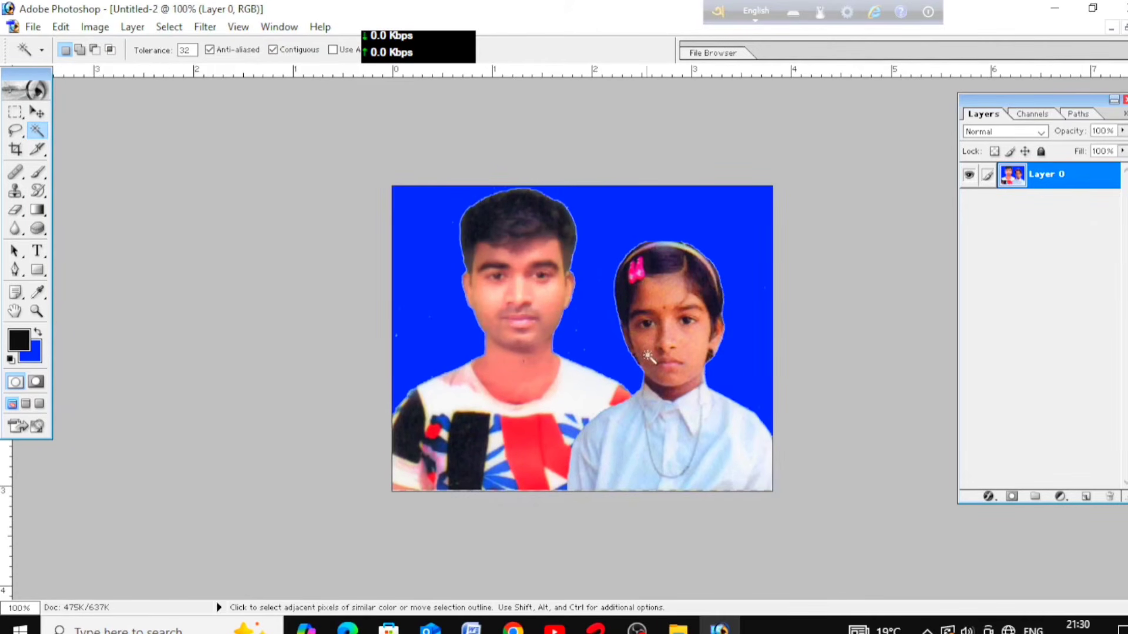
{"action": "scroll", "coordinate": [540, 327], "scroll_direction": "up", "scroll_amount": 1}
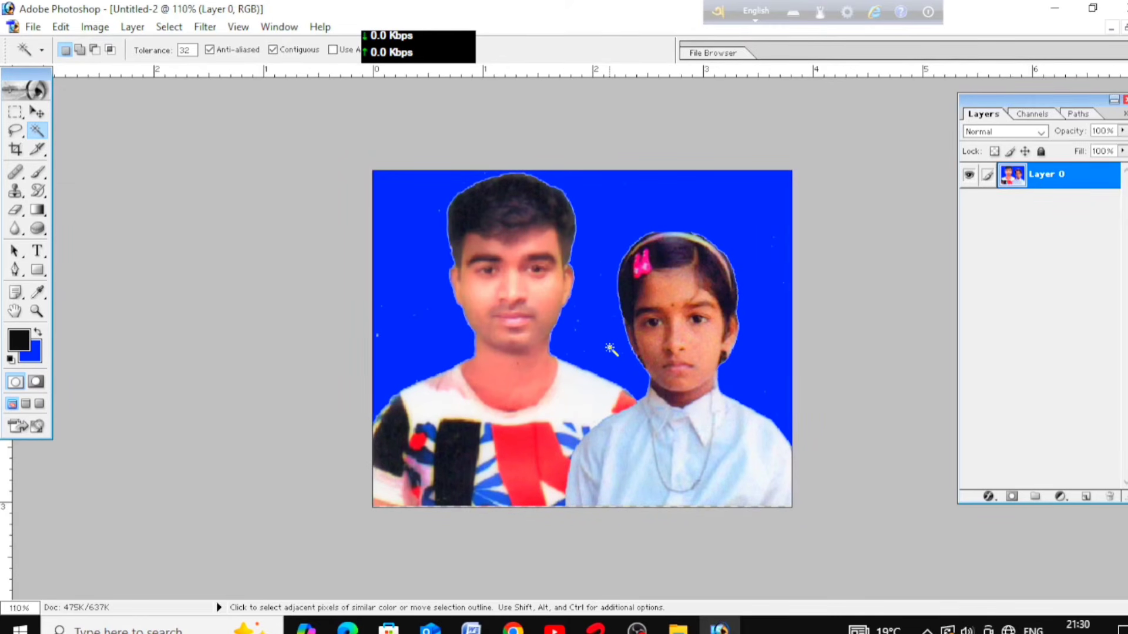
- Brighten the joint photo slightly with Curves, raising the middle of the RGB curve at about input 119, output 127
{"action": "key", "text": "ctrl+m"}
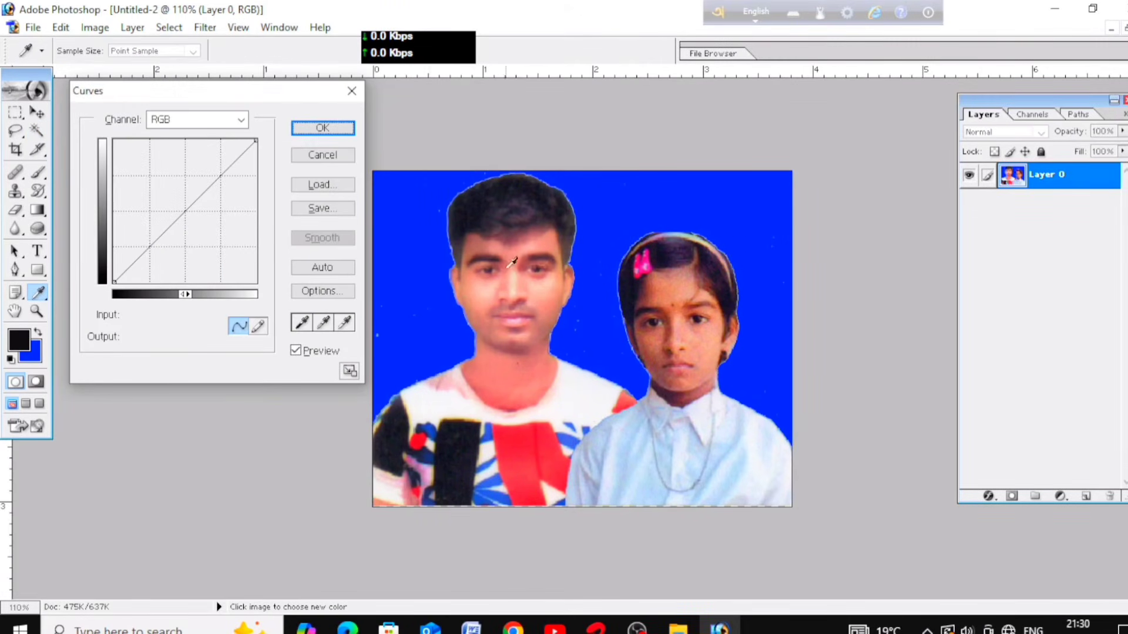
{"action": "left_click_drag", "start_coordinate": [235, 95], "coordinate": [329, 111]}
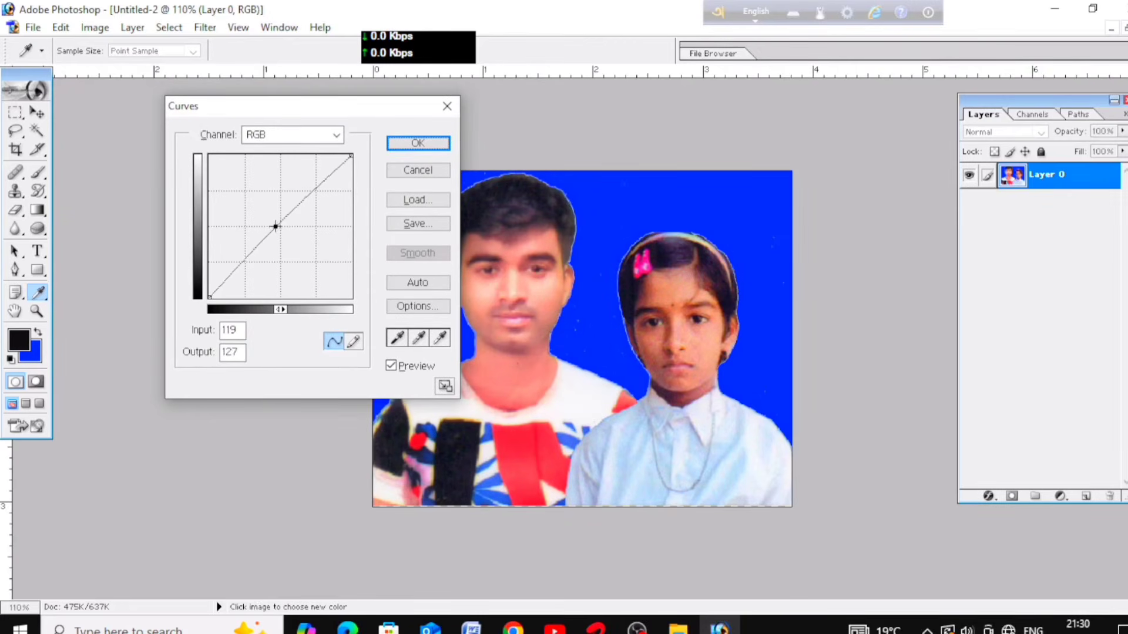
{"action": "left_click_drag", "start_coordinate": [275, 226], "coordinate": [276, 225]}
{"action": "left_click", "coordinate": [419, 144]}
{"action": "key", "text": "w"}
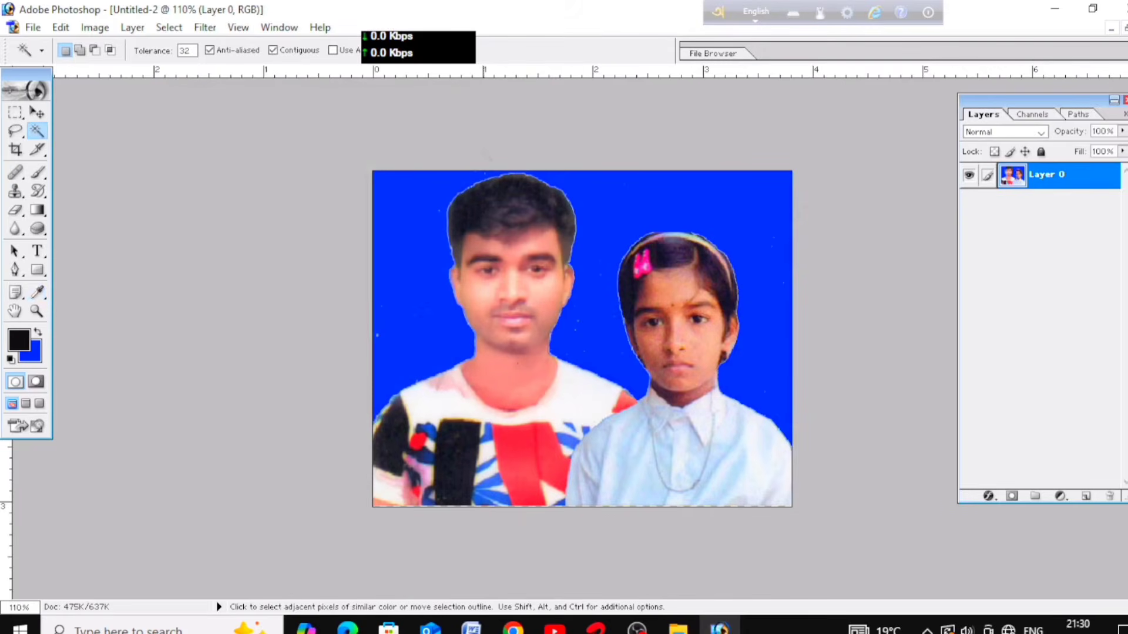
- Brighten the highlights with Levels by setting the RGB white input level to 245
{"action": "key", "text": "ctrl+l"}
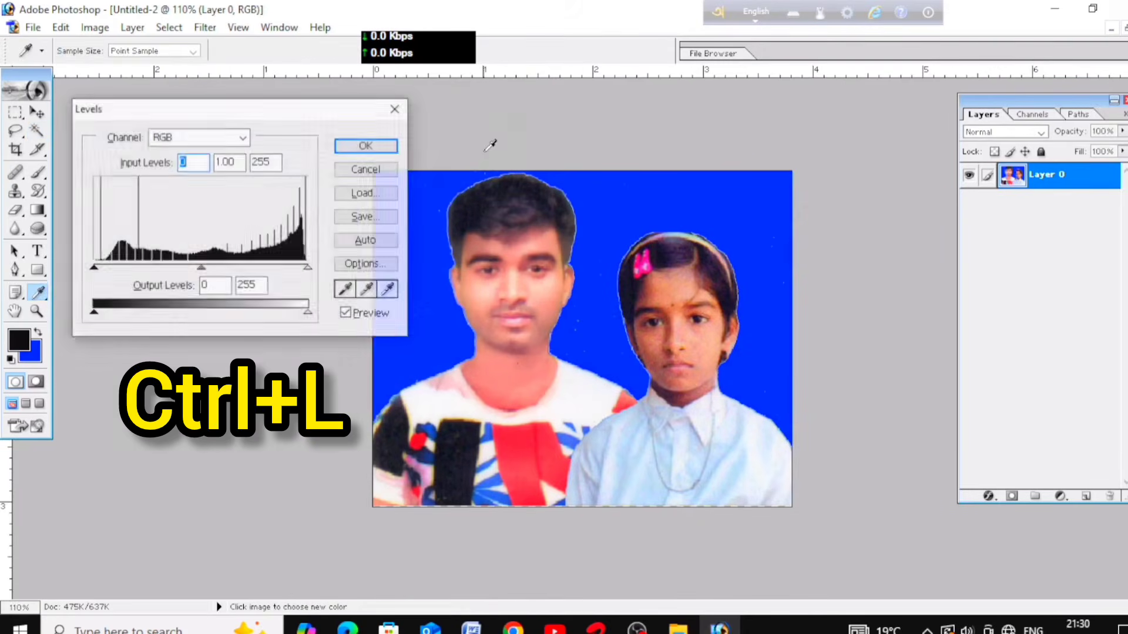
{"action": "left_click_drag", "start_coordinate": [262, 116], "coordinate": [279, 121]}
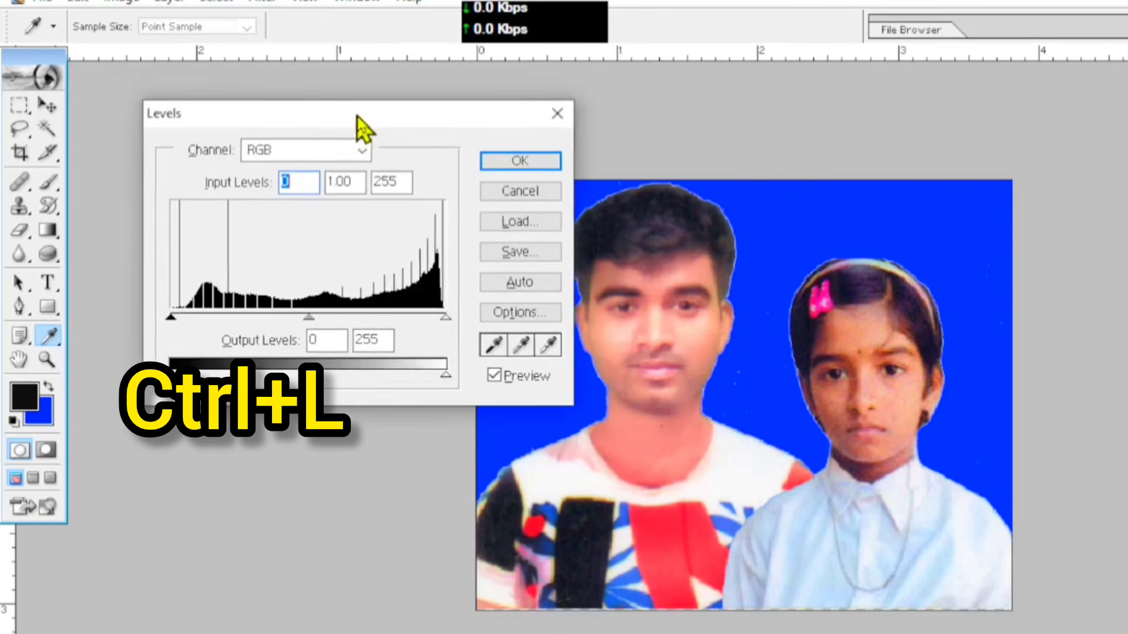
{"action": "left_click_drag", "start_coordinate": [358, 116], "coordinate": [355, 101]}
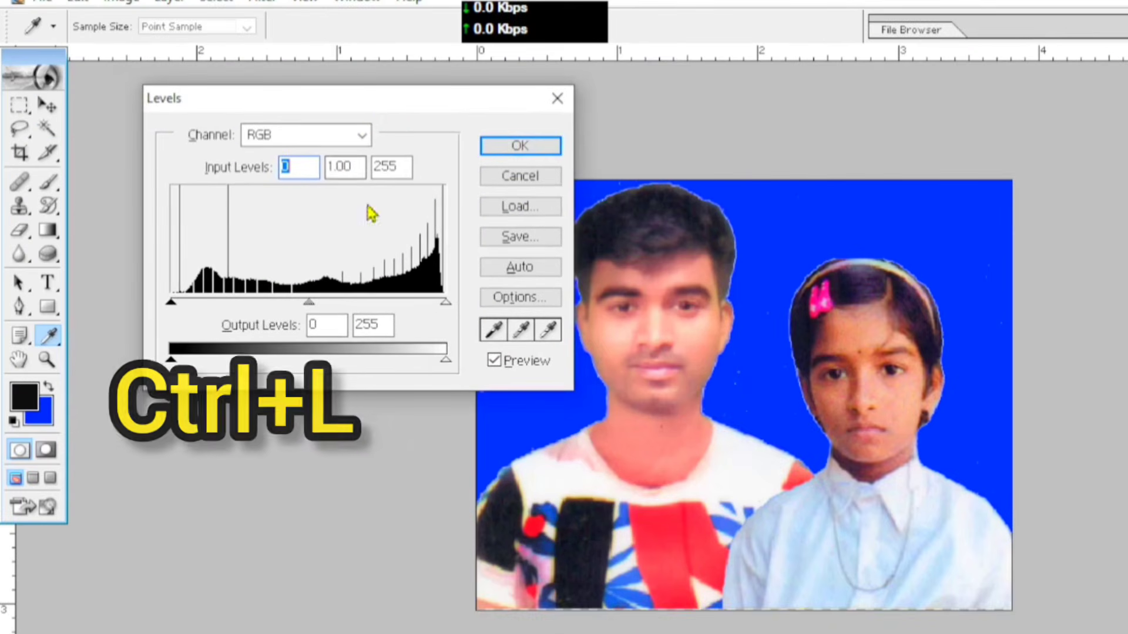
{"action": "left_click_drag", "start_coordinate": [445, 307], "coordinate": [435, 309]}
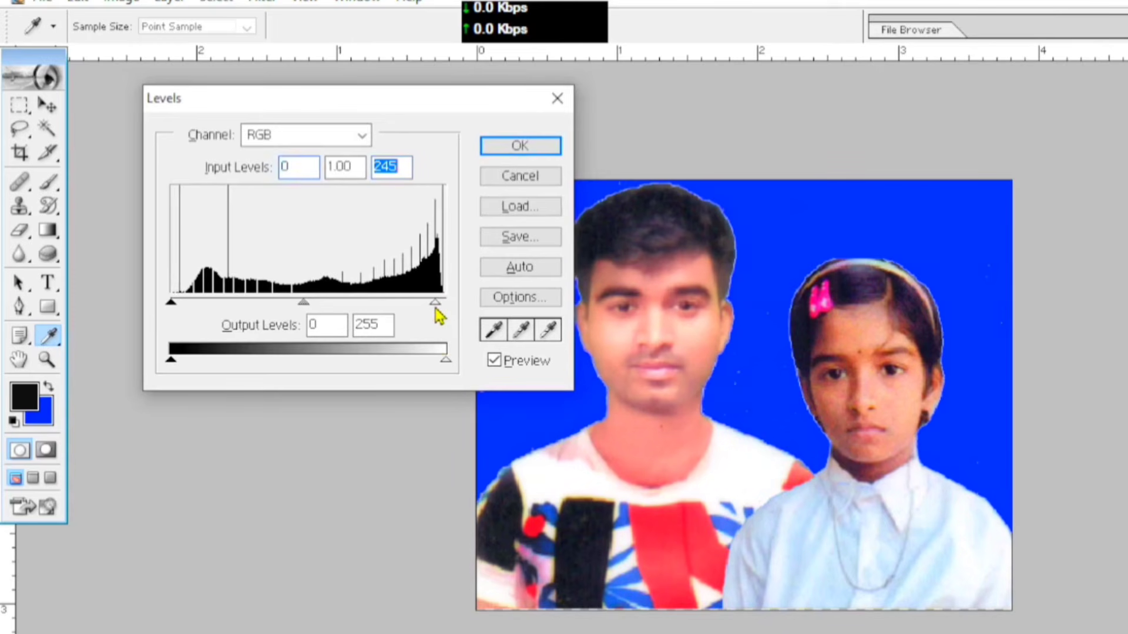
{"action": "left_click", "coordinate": [529, 146]}
{"action": "key", "text": "w"}
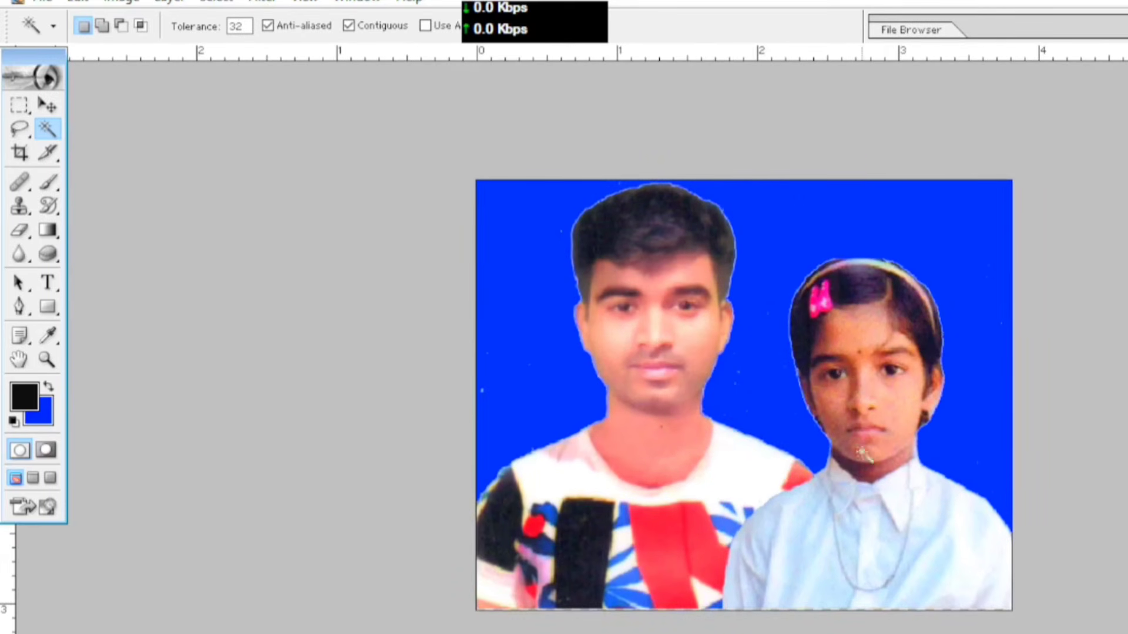
- Set the Brush tool to 50% opacity and 45% flow
{"action": "key", "text": "b"}
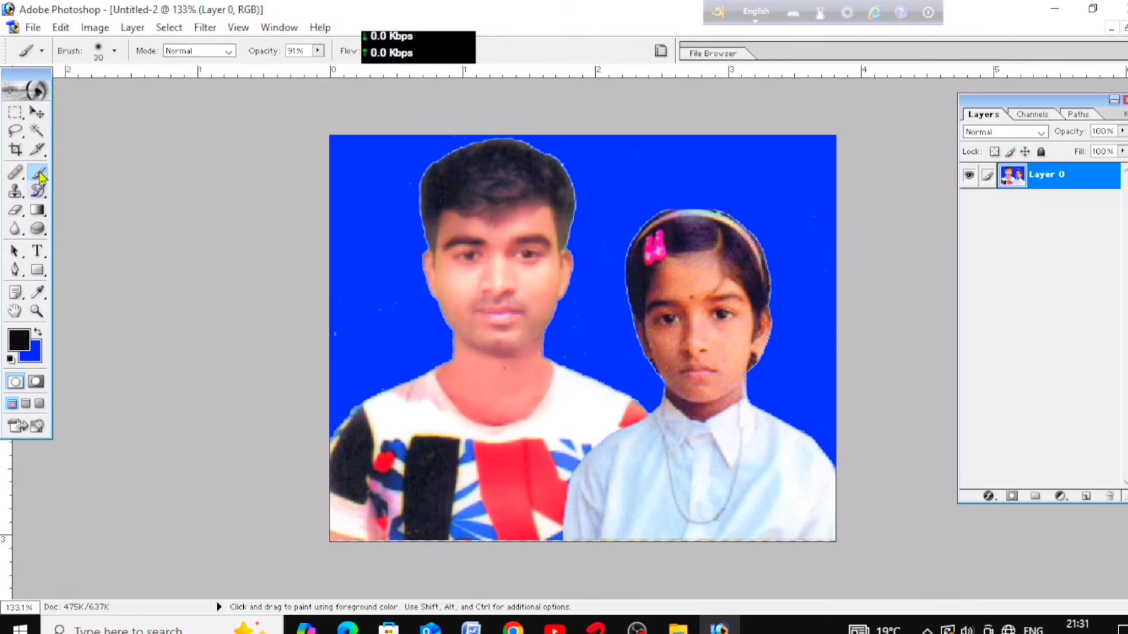
{"action": "left_click", "coordinate": [319, 52]}
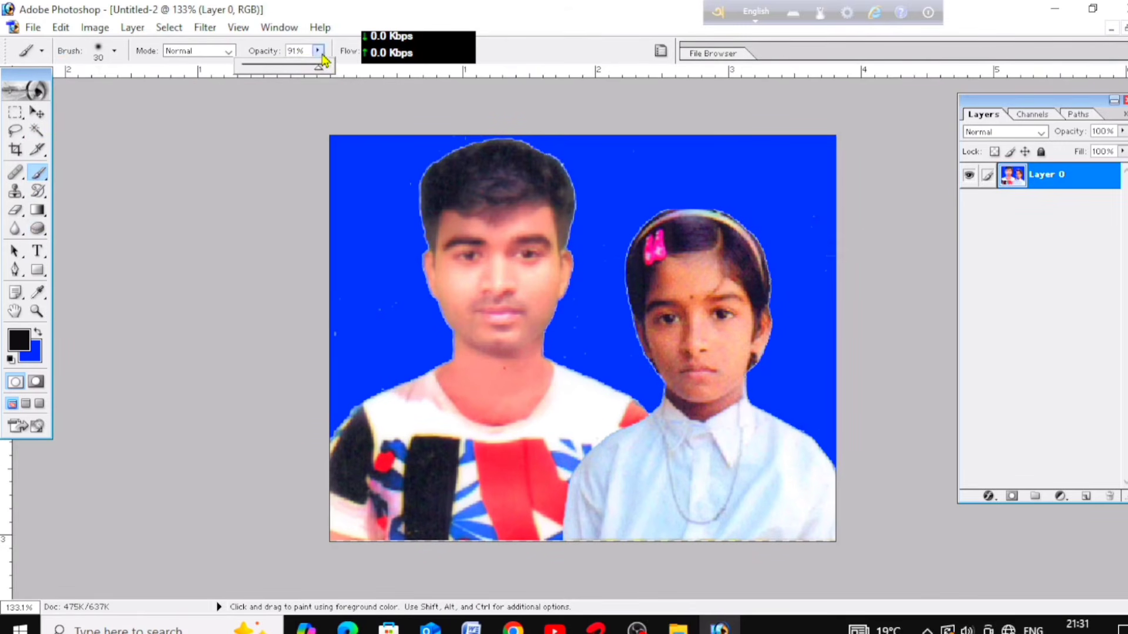
{"action": "left_click_drag", "start_coordinate": [316, 70], "coordinate": [286, 73]}
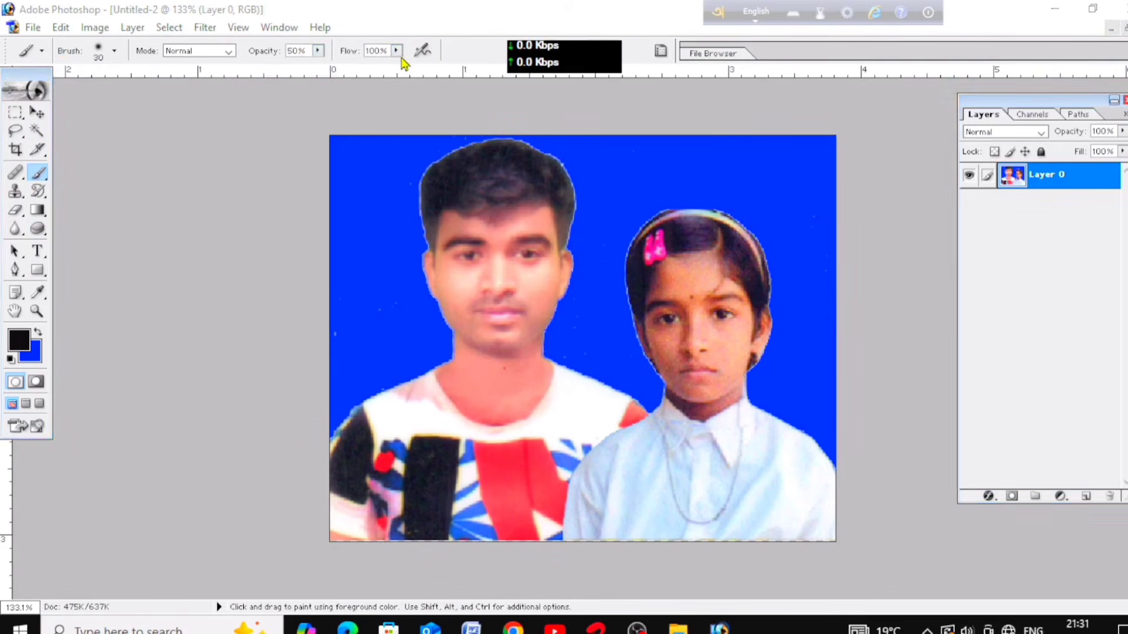
{"action": "left_click", "coordinate": [397, 51]}
{"action": "left_click_drag", "start_coordinate": [400, 69], "coordinate": [353, 75]}
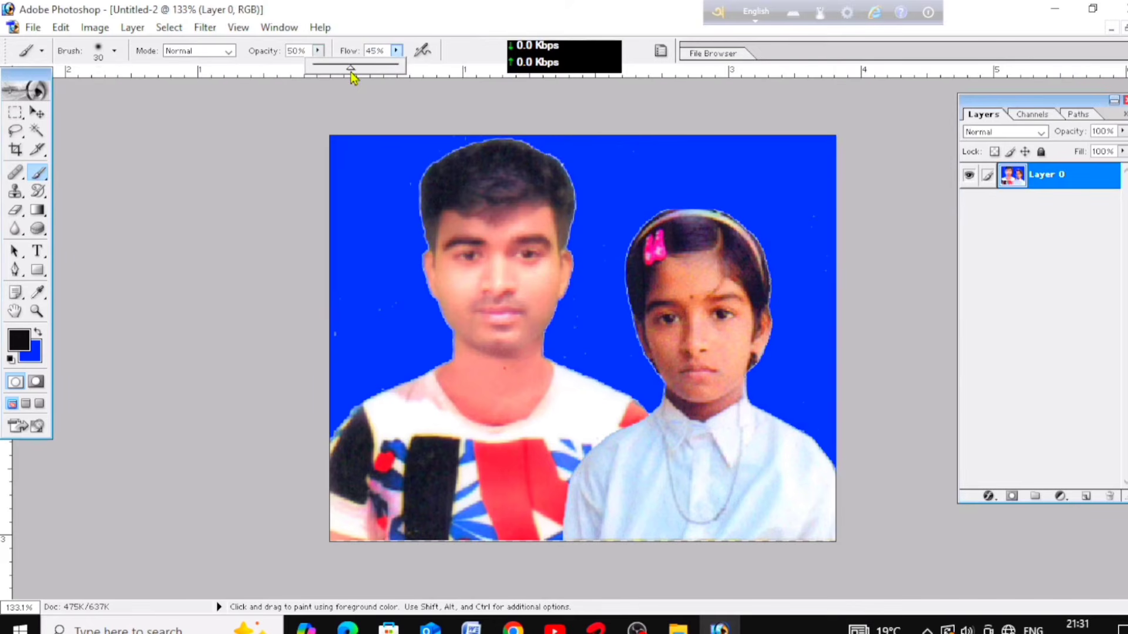
- Smooth the skin on the man's cheeks and forehead with the Brush at sizes 40 and 20, sampling nearby skin tones
{"action": "scroll", "coordinate": [549, 309], "scroll_direction": "up", "scroll_amount": 1}
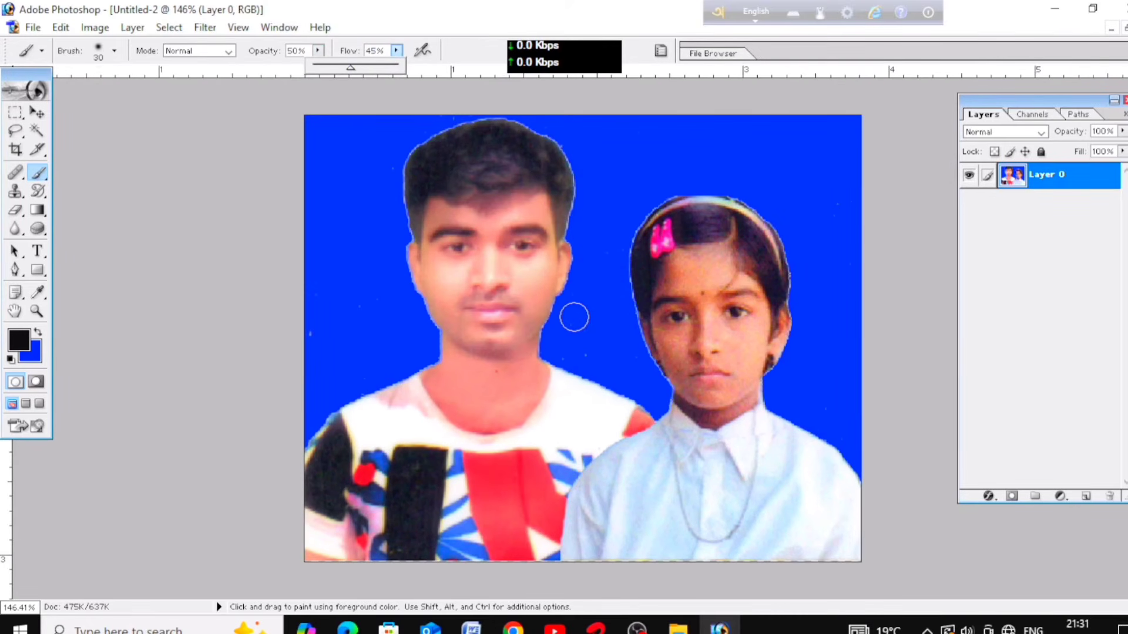
{"action": "key", "text": "bracketleft"}
{"action": "key", "text": "bracketleft"}
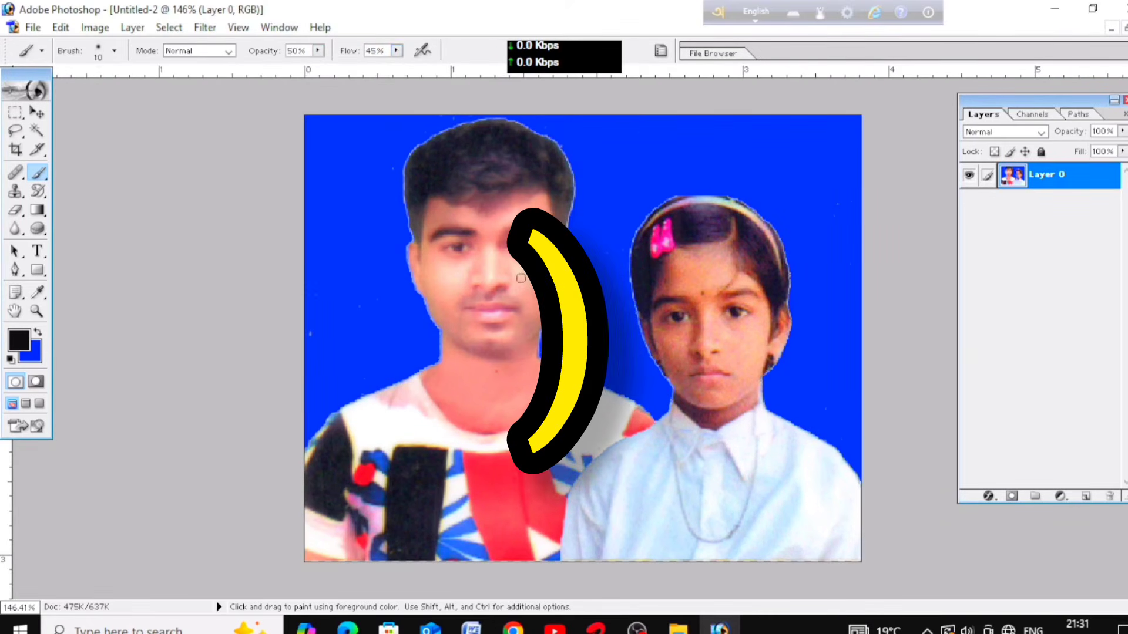
{"action": "left_click", "coordinate": [527, 273], "text": "alt"}
{"action": "key", "text": "bracketright"}
{"action": "key", "text": "bracketright"}
{"action": "key", "text": "bracketright"}
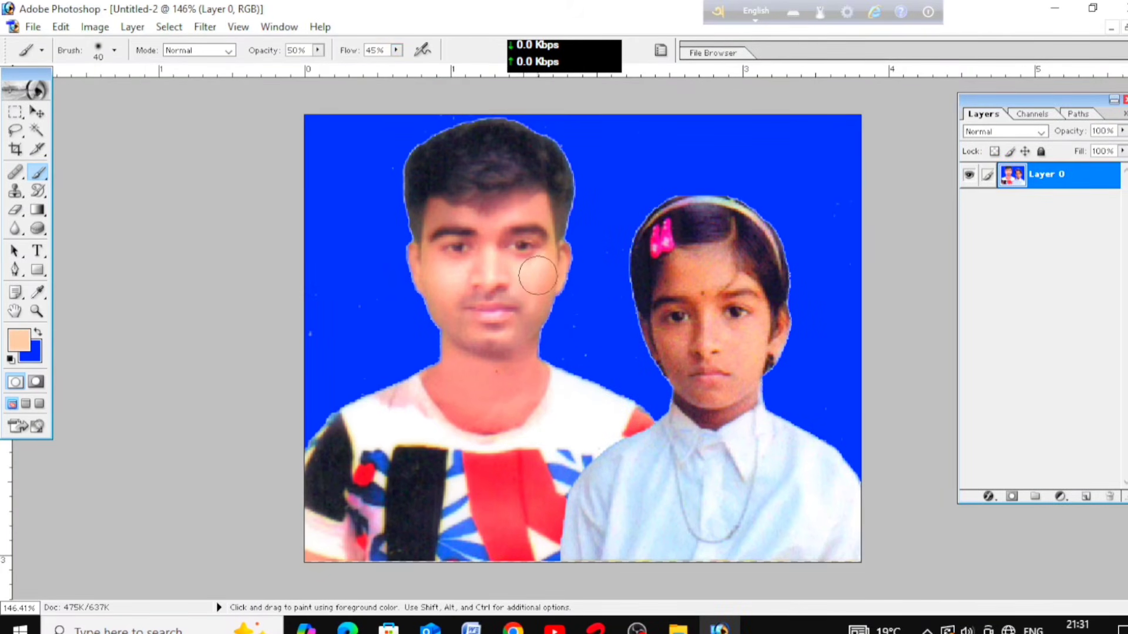
{"action": "left_click", "coordinate": [440, 297], "text": "alt"}
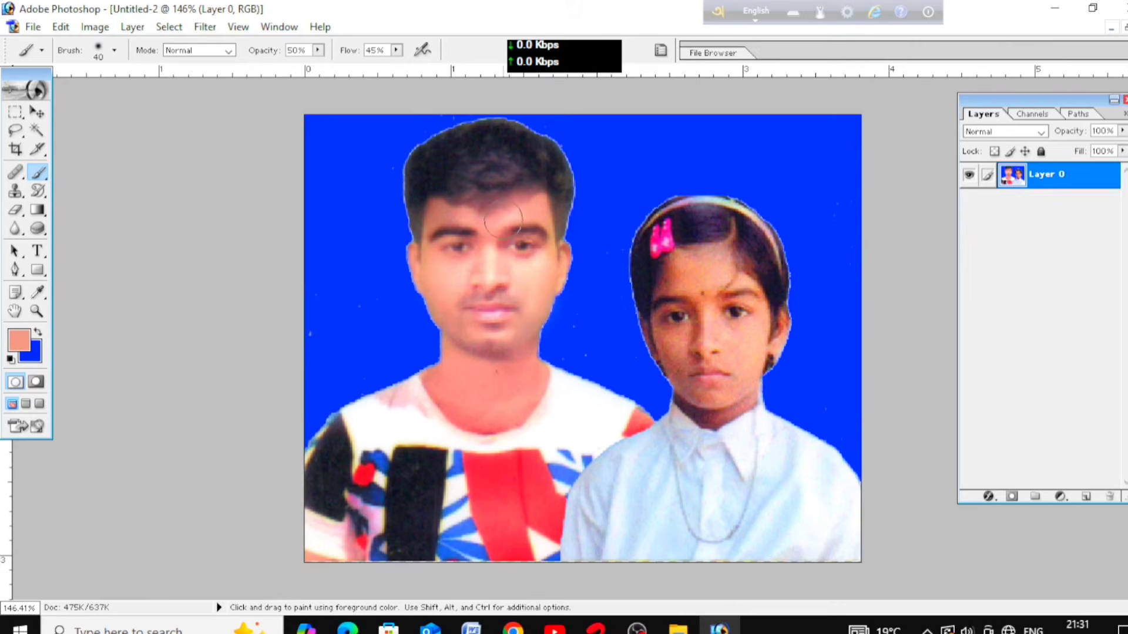
{"action": "key", "text": "bracketleft"}
{"action": "left_click", "coordinate": [503, 211], "text": "alt"}
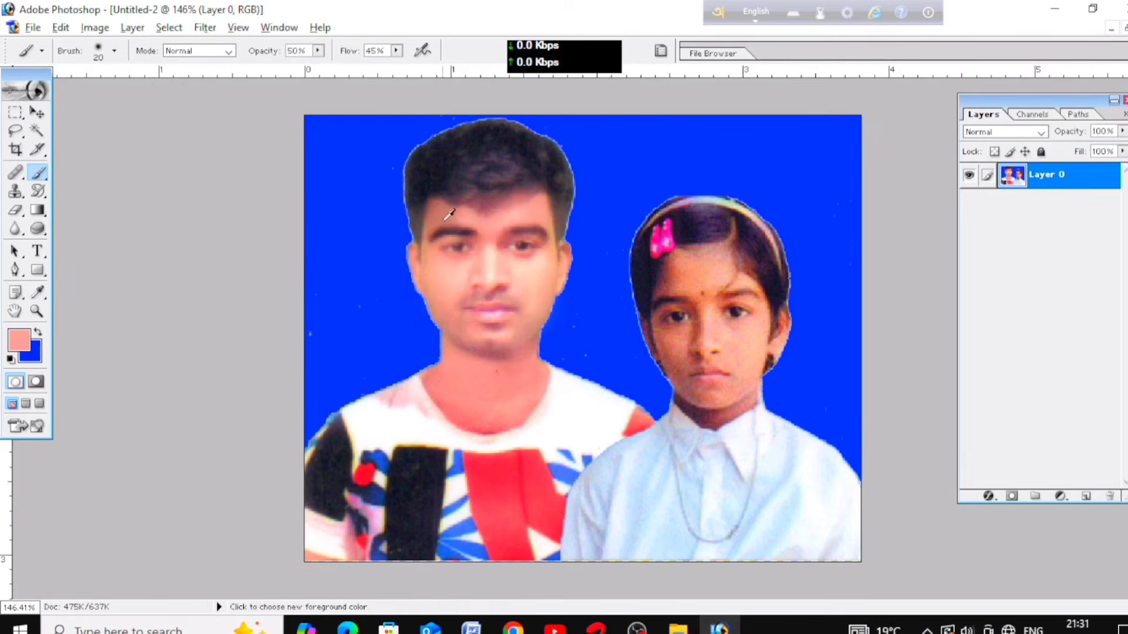
{"action": "left_click", "coordinate": [543, 213], "text": "alt"}
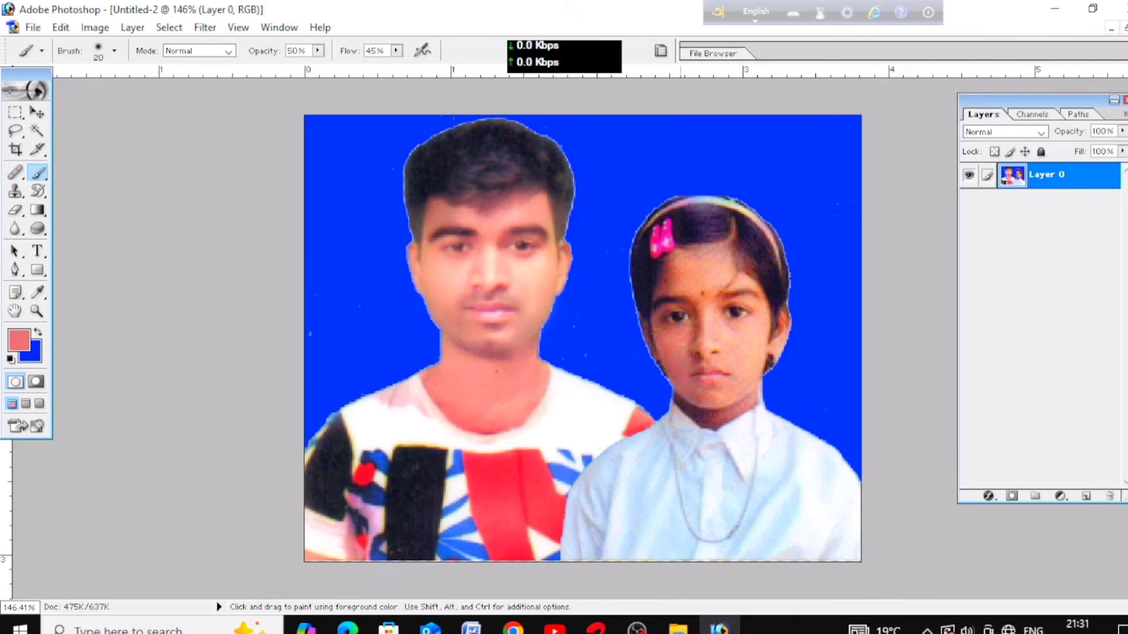
- Smooth the girl's cheeks, forehead and chin with the size 20 Brush, repeatedly sampling her nearby skin tones
{"action": "left_click", "coordinate": [728, 341], "text": "alt"}
{"action": "left_click", "coordinate": [737, 380], "text": "alt"}
{"action": "scroll", "coordinate": [695, 348], "scroll_direction": "down", "scroll_amount": 2}
{"action": "left_click", "coordinate": [695, 345], "text": "alt"}
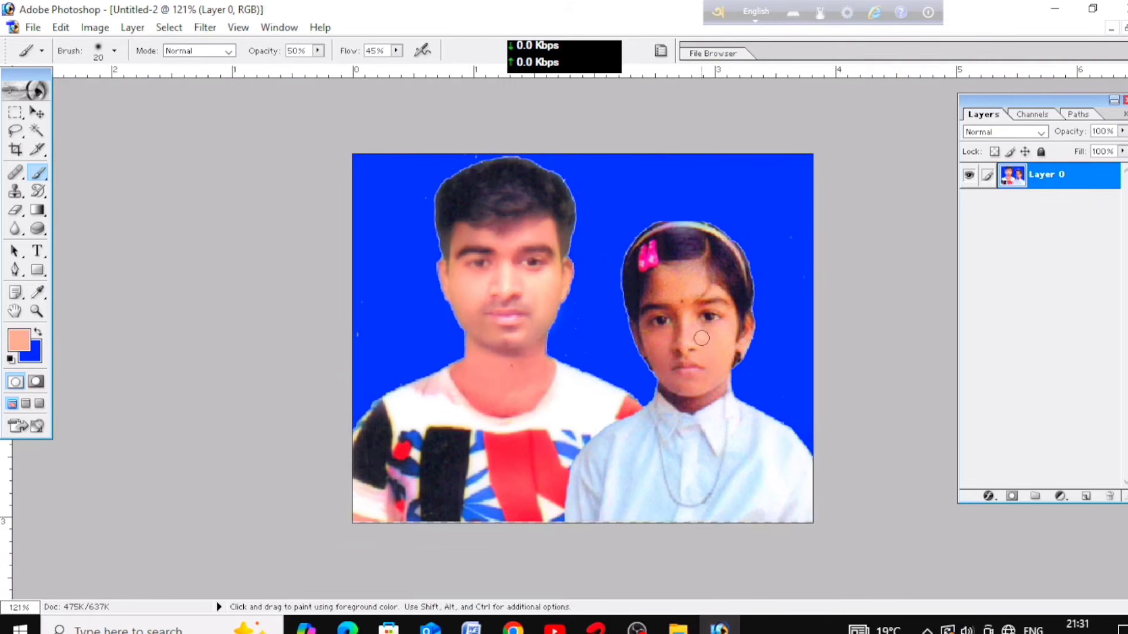
{"action": "left_click", "coordinate": [678, 281], "text": "alt"}
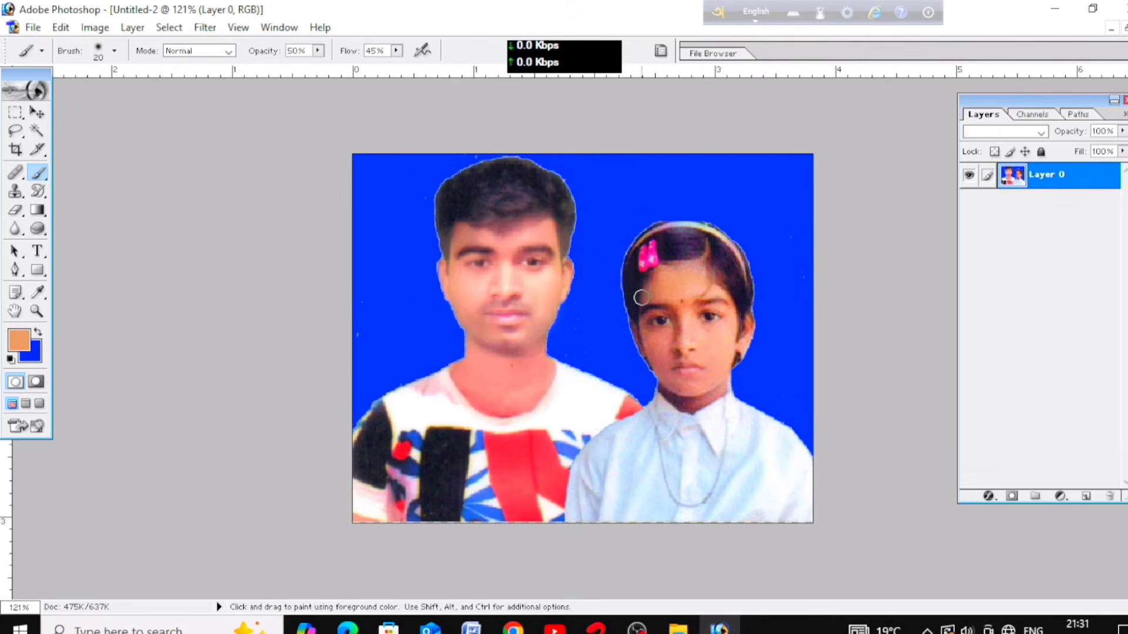
{"action": "scroll", "coordinate": [737, 340], "scroll_direction": "down", "scroll_amount": 1}
{"action": "scroll", "coordinate": [738, 340], "scroll_direction": "up", "scroll_amount": 1}
{"action": "left_click", "coordinate": [666, 351], "text": "alt"}
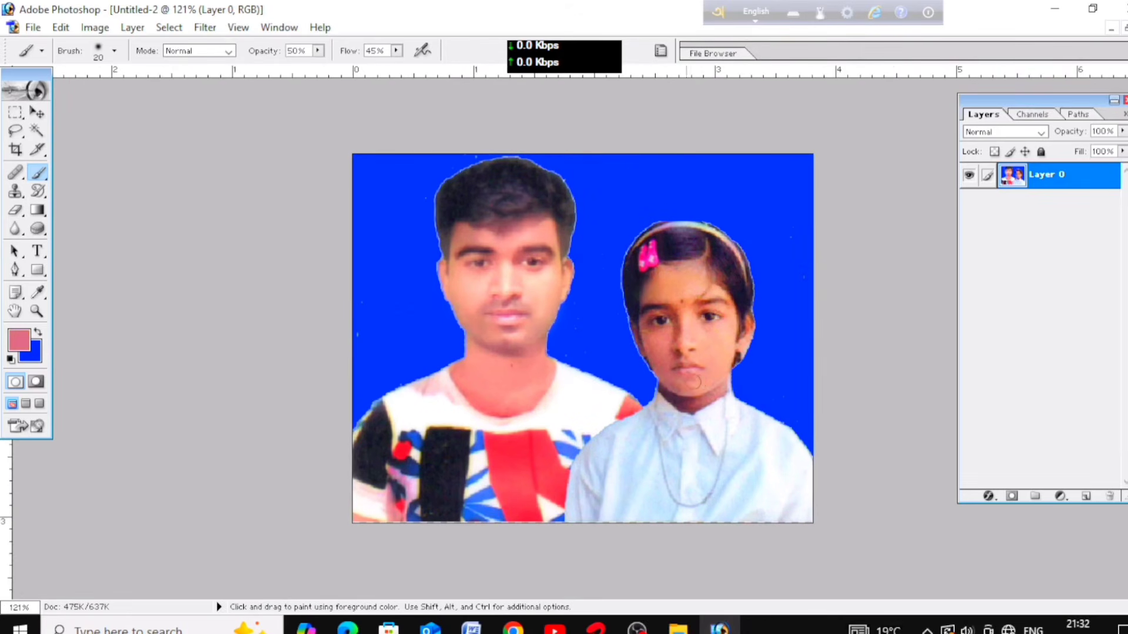
{"action": "left_click", "coordinate": [667, 351], "text": "alt"}
{"action": "scroll", "coordinate": [645, 329], "scroll_direction": "down", "scroll_amount": 2}
{"action": "scroll", "coordinate": [670, 373], "scroll_direction": "up", "scroll_amount": 1}
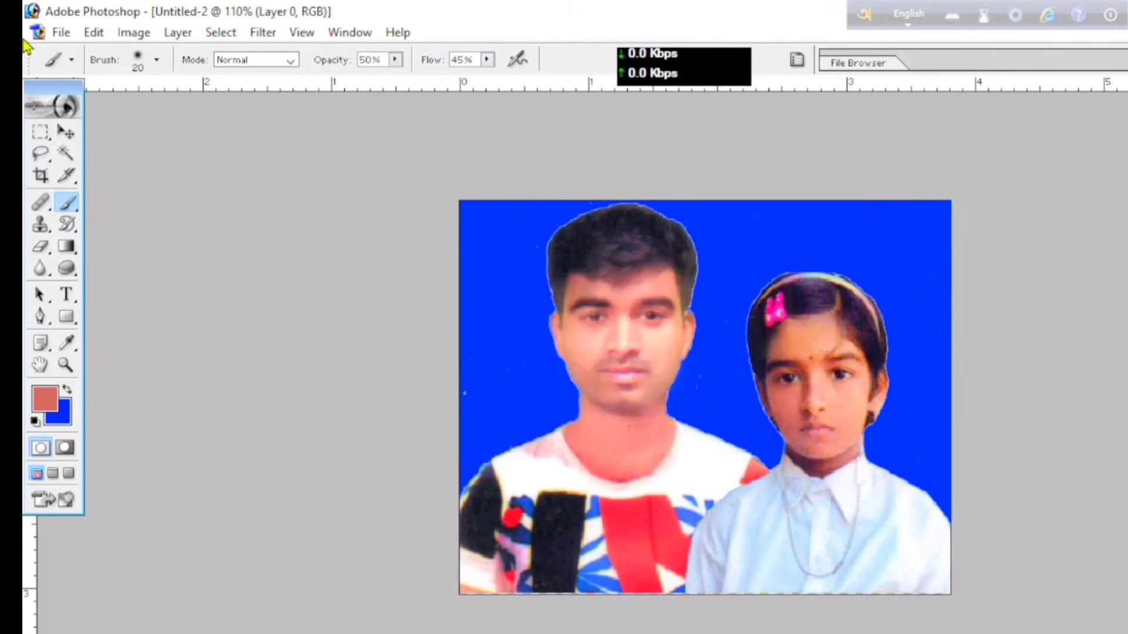
- Create a new white RGB document from the 4 x 6 preset at 300 pixels/inch
{"action": "left_click", "coordinate": [61, 33]}
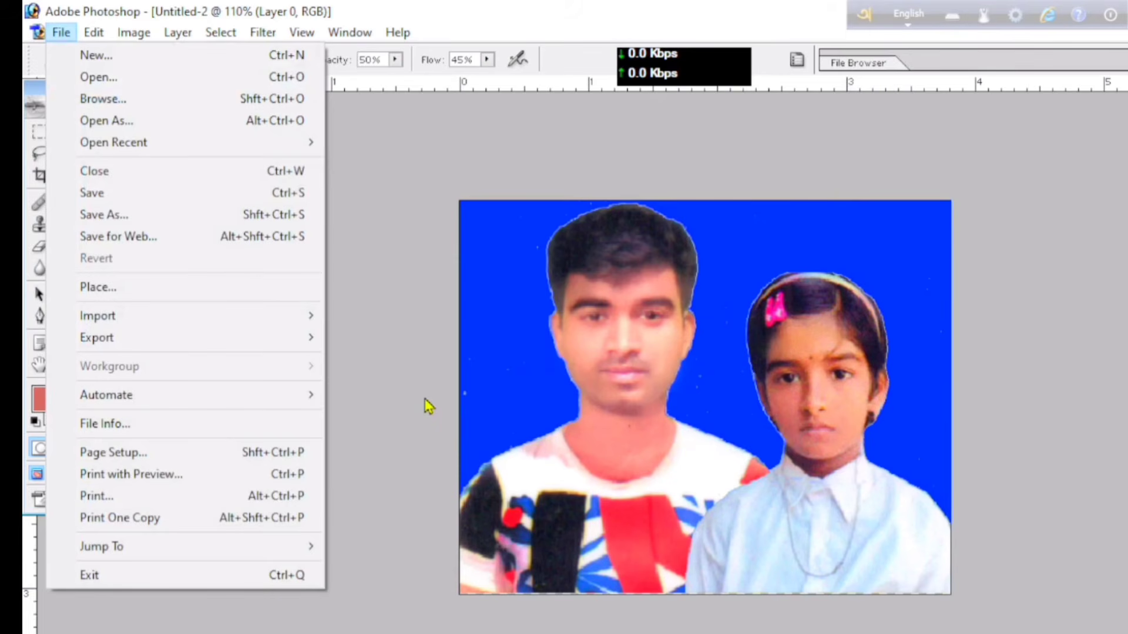
{"action": "key", "text": "Escape"}
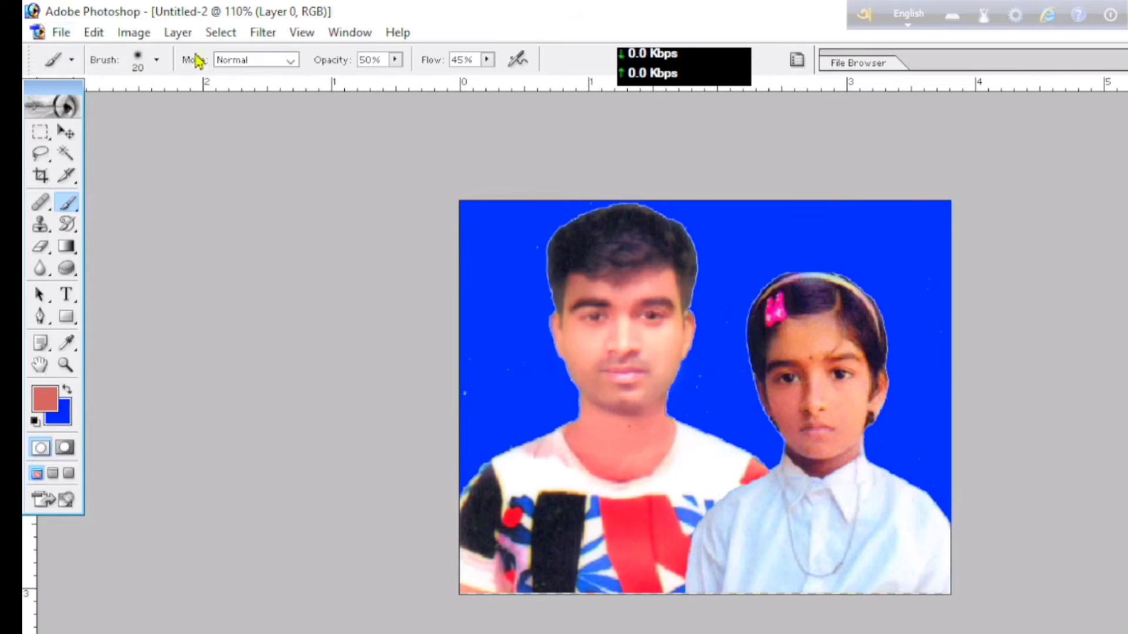
{"action": "left_click", "coordinate": [61, 33]}
{"action": "left_click", "coordinate": [87, 57]}
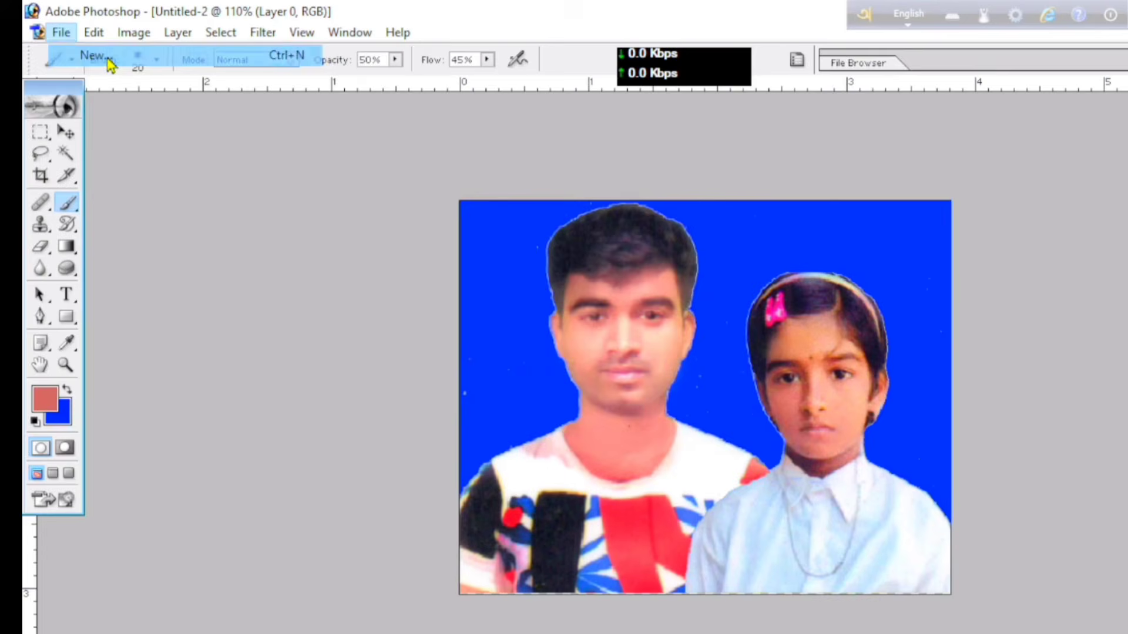
{"action": "left_click_drag", "start_coordinate": [459, 160], "coordinate": [410, 146]}
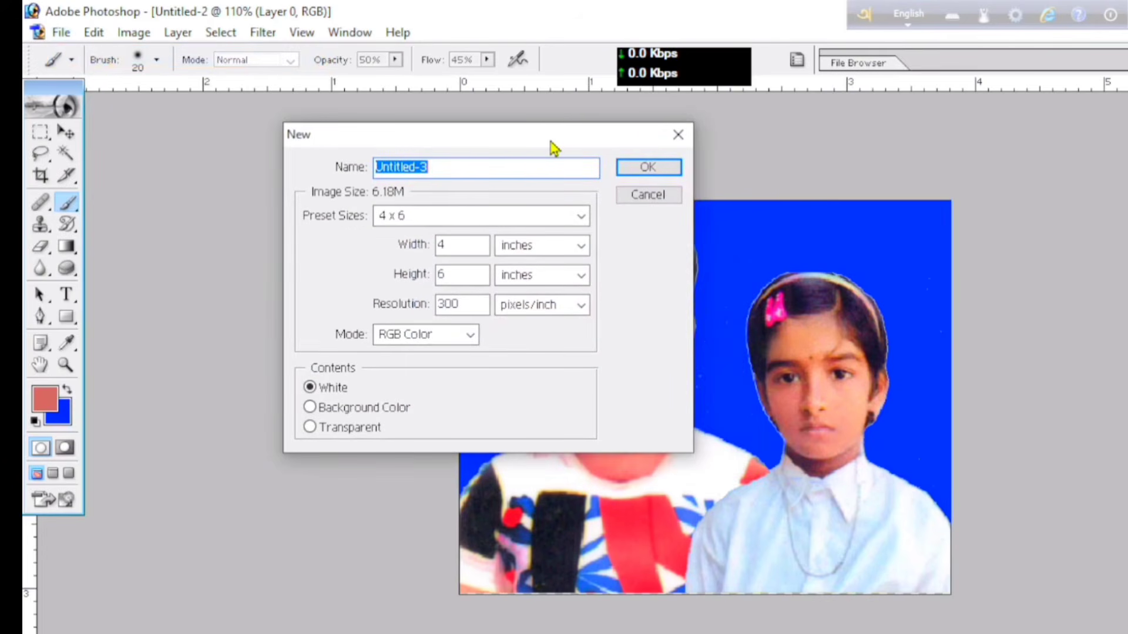
{"action": "left_click_drag", "start_coordinate": [549, 139], "coordinate": [457, 136]}
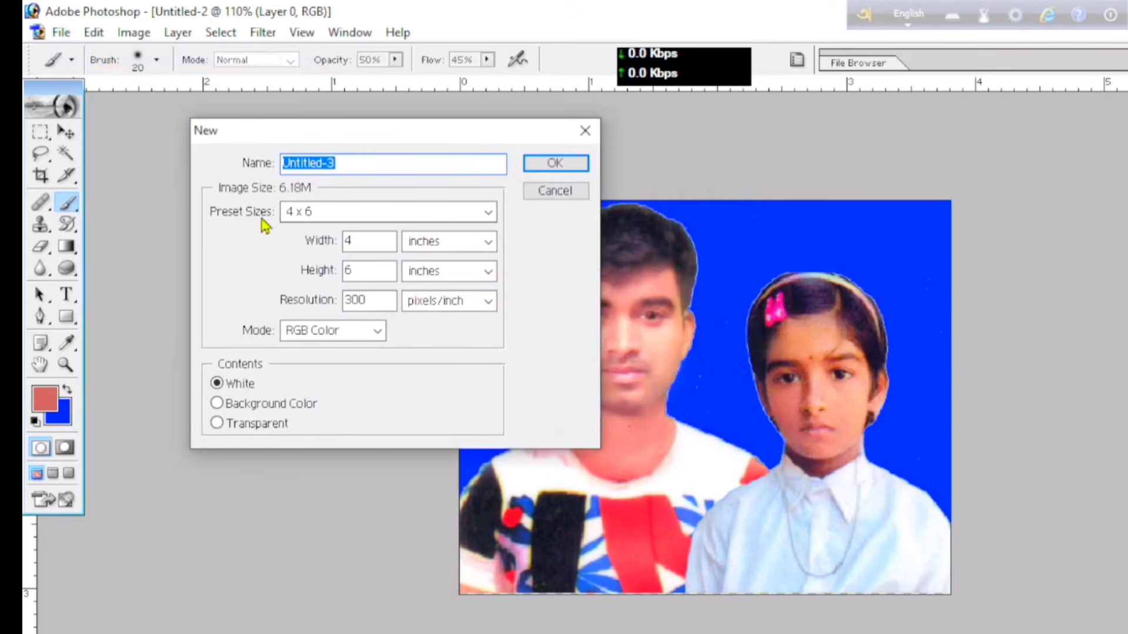
{"action": "left_click", "coordinate": [323, 216]}
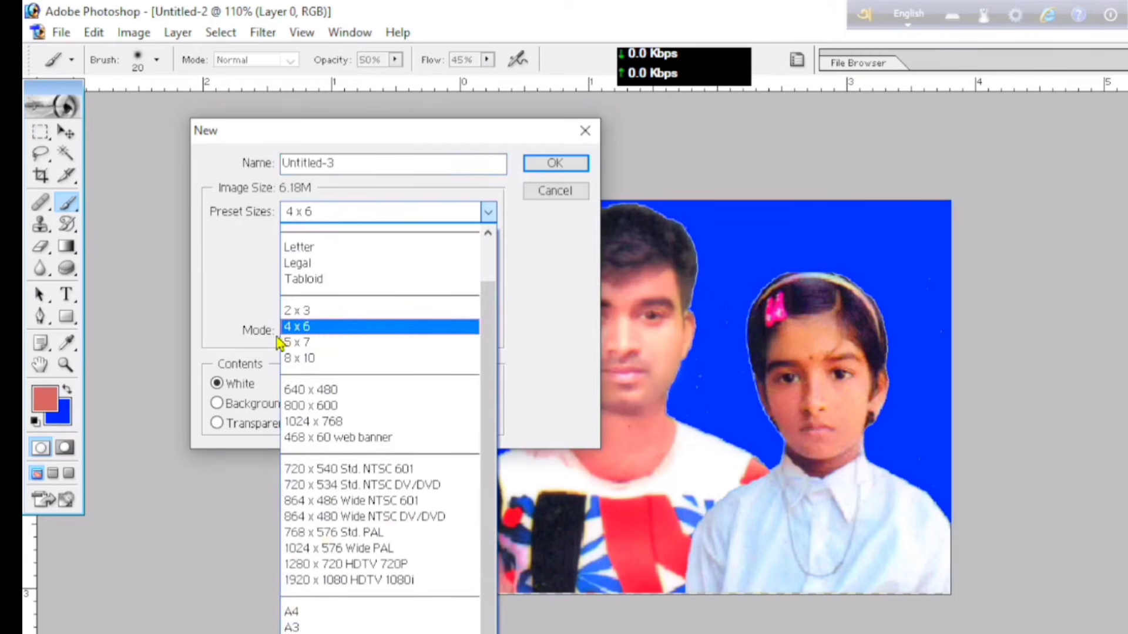
{"action": "left_click", "coordinate": [321, 327]}
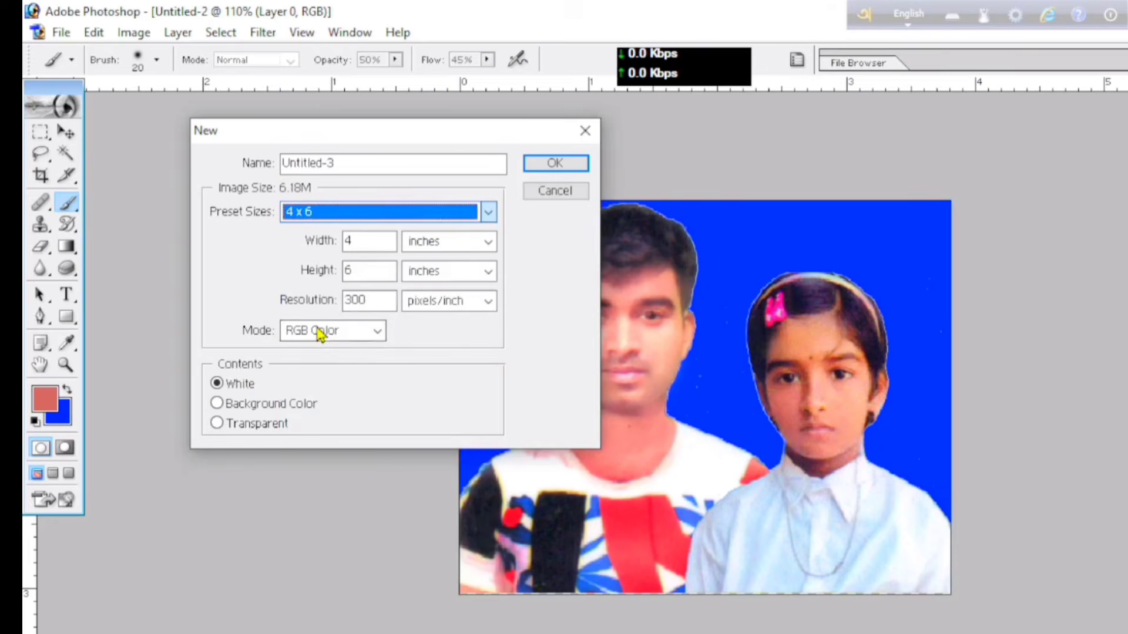
{"action": "left_click", "coordinate": [570, 169]}
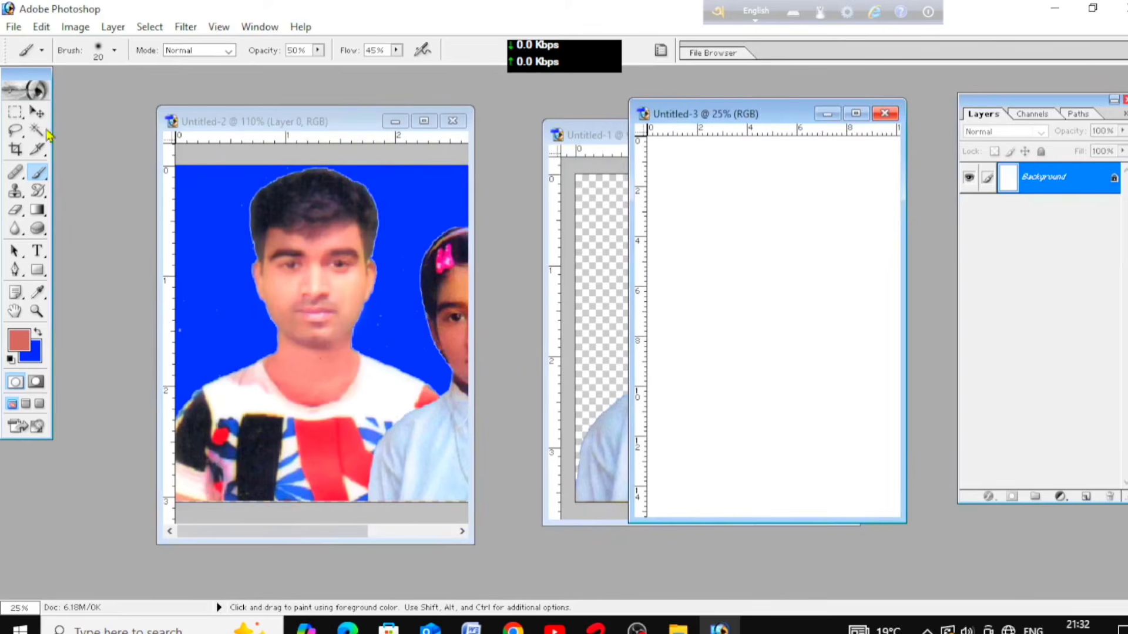
- Copy the joint photo into the blank 4 x 6 in document and place it near the page's upper-left corner
{"action": "left_click", "coordinate": [37, 113]}
{"action": "left_click", "coordinate": [280, 274]}
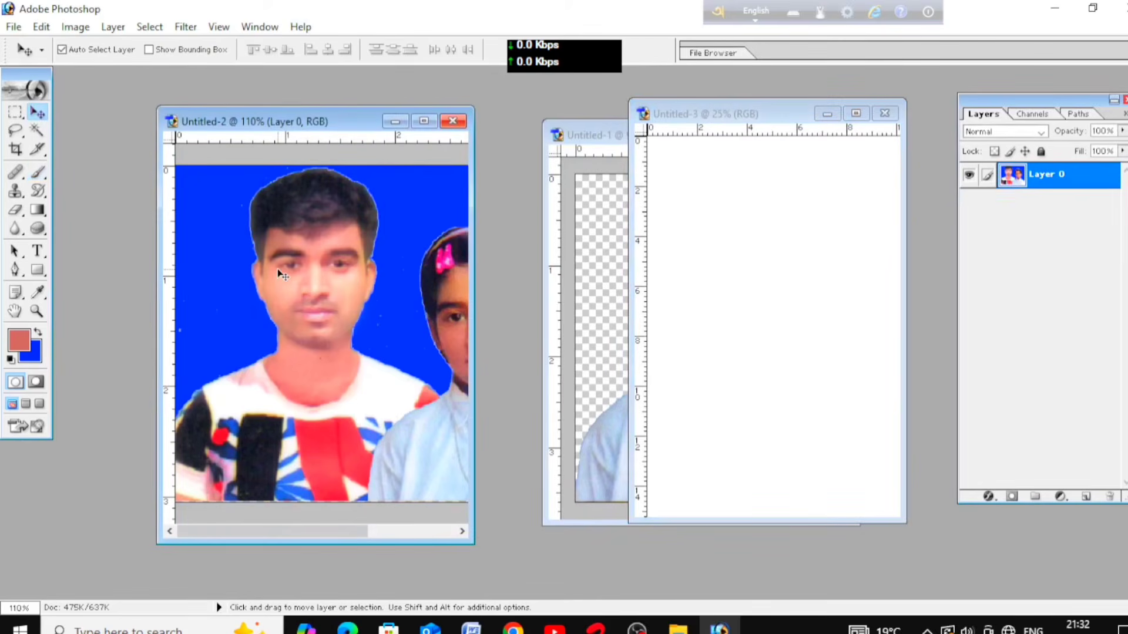
{"action": "left_click_drag", "start_coordinate": [271, 340], "coordinate": [728, 317]}
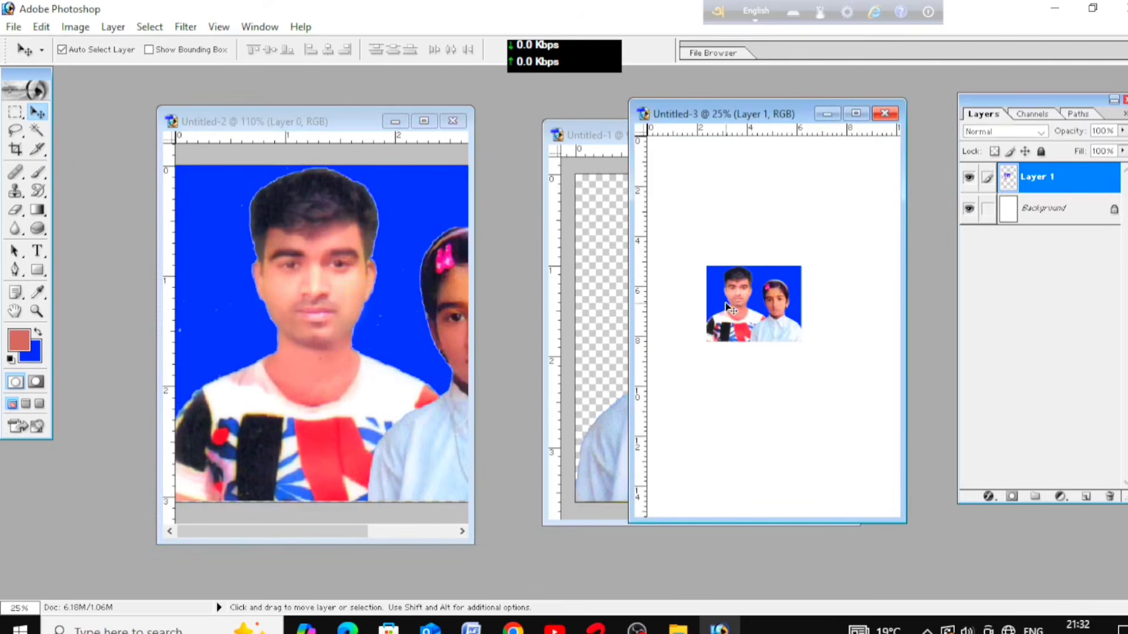
{"action": "left_click", "coordinate": [856, 114]}
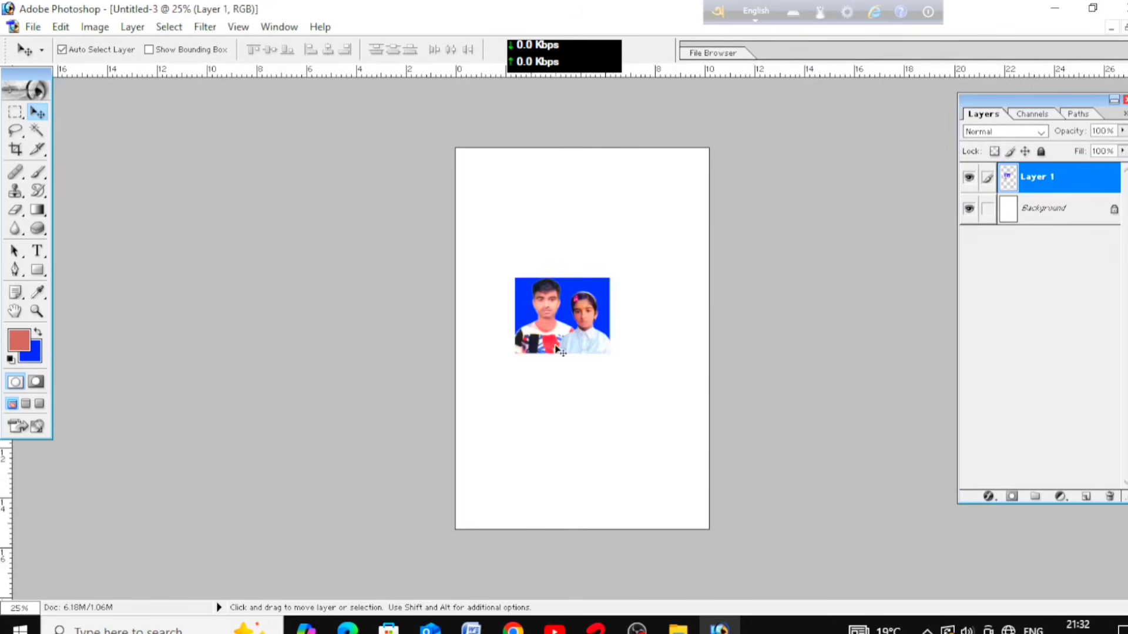
{"action": "left_click_drag", "start_coordinate": [580, 340], "coordinate": [533, 217]}
- Duplicate the joint photo beside the original with a narrow gap and merge the two into one layer
{"action": "key", "text": "ctrl+alt+shift"}
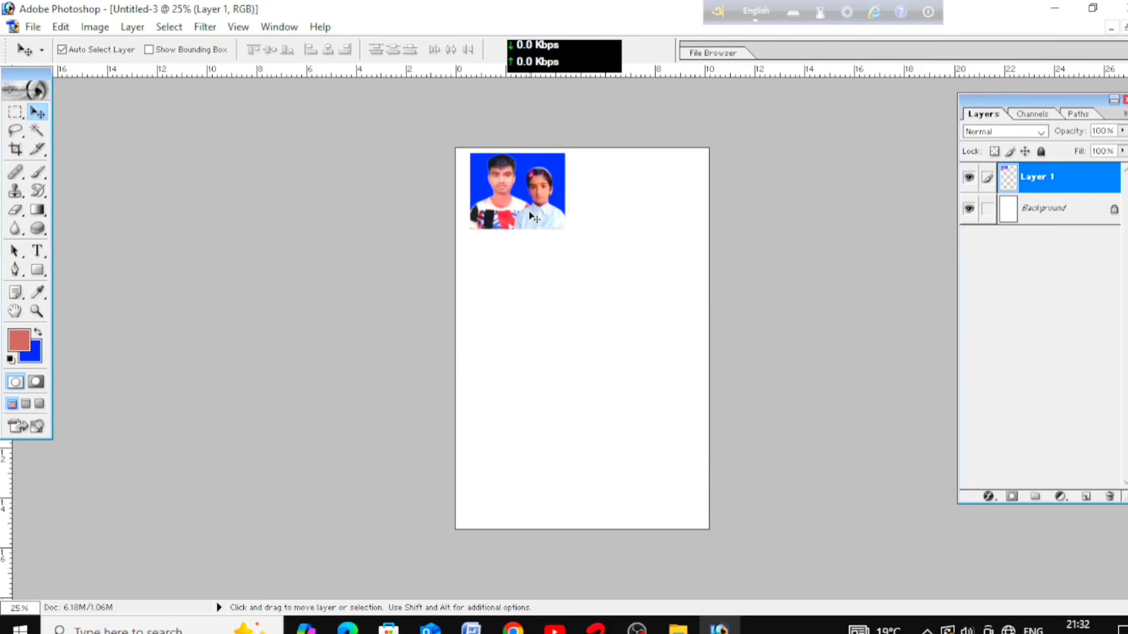
{"action": "left_click_drag", "start_coordinate": [533, 218], "coordinate": [624, 220]}
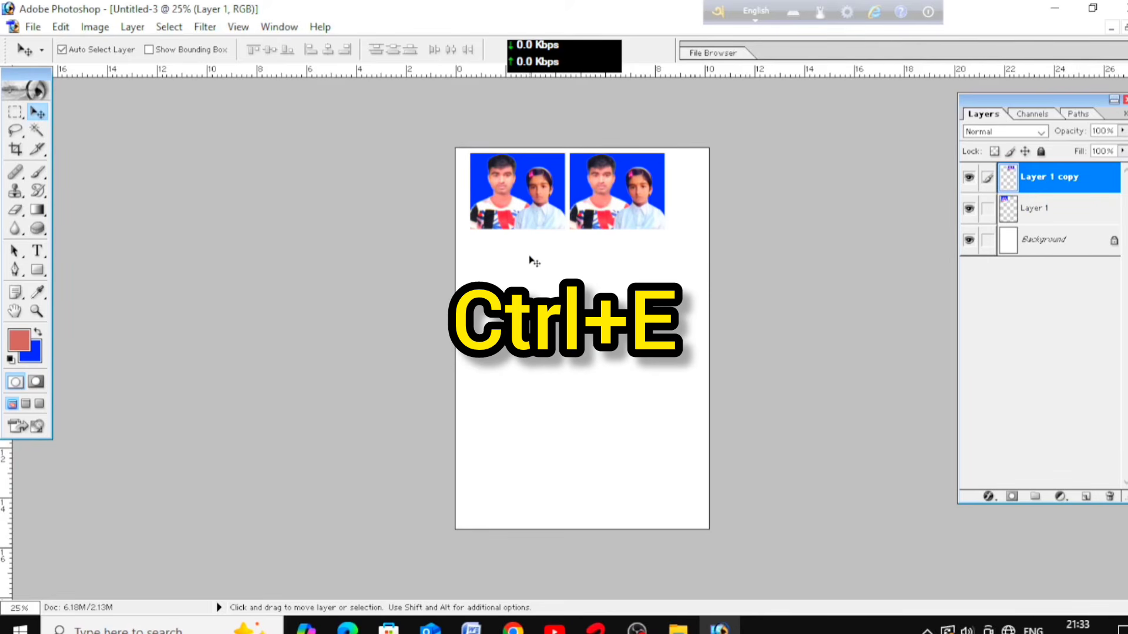
{"action": "key", "text": "ctrl+e"}
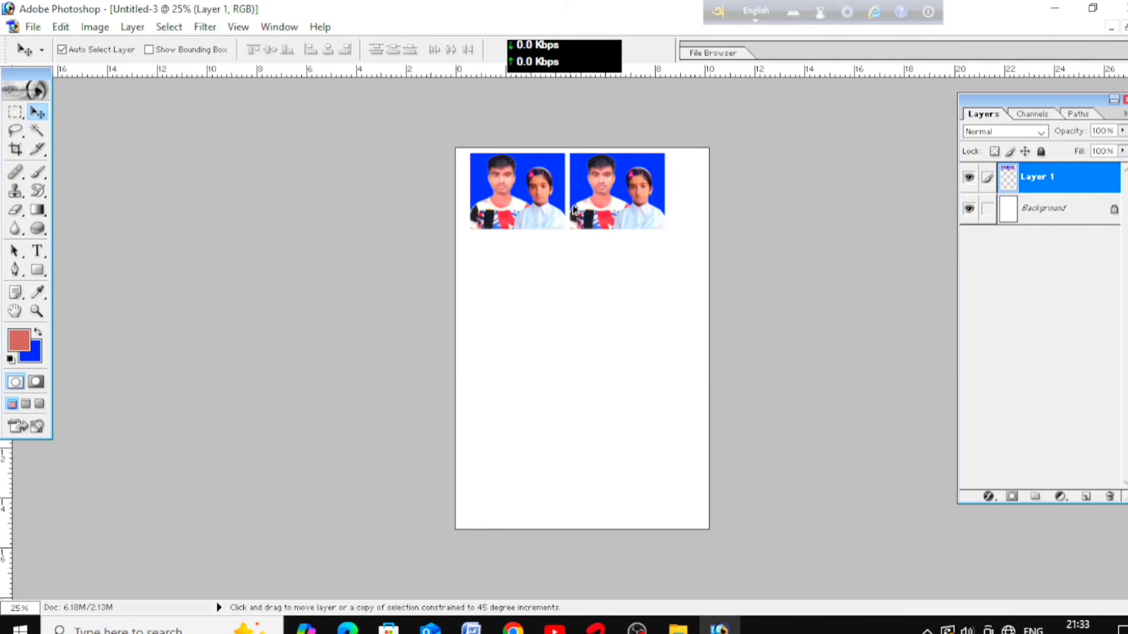
- Duplicate the two-photo row three times straight down the page, with small even gaps, to form four rows
{"action": "left_click_drag", "start_coordinate": [583, 196], "coordinate": [591, 276]}
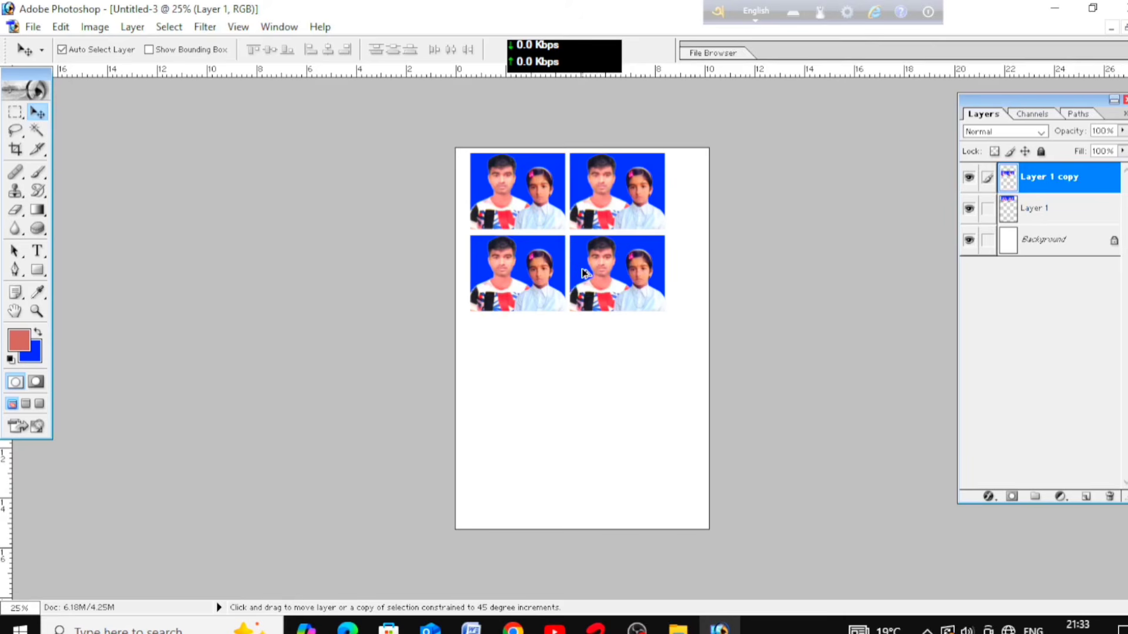
{"action": "left_click_drag", "start_coordinate": [583, 272], "coordinate": [586, 354]}
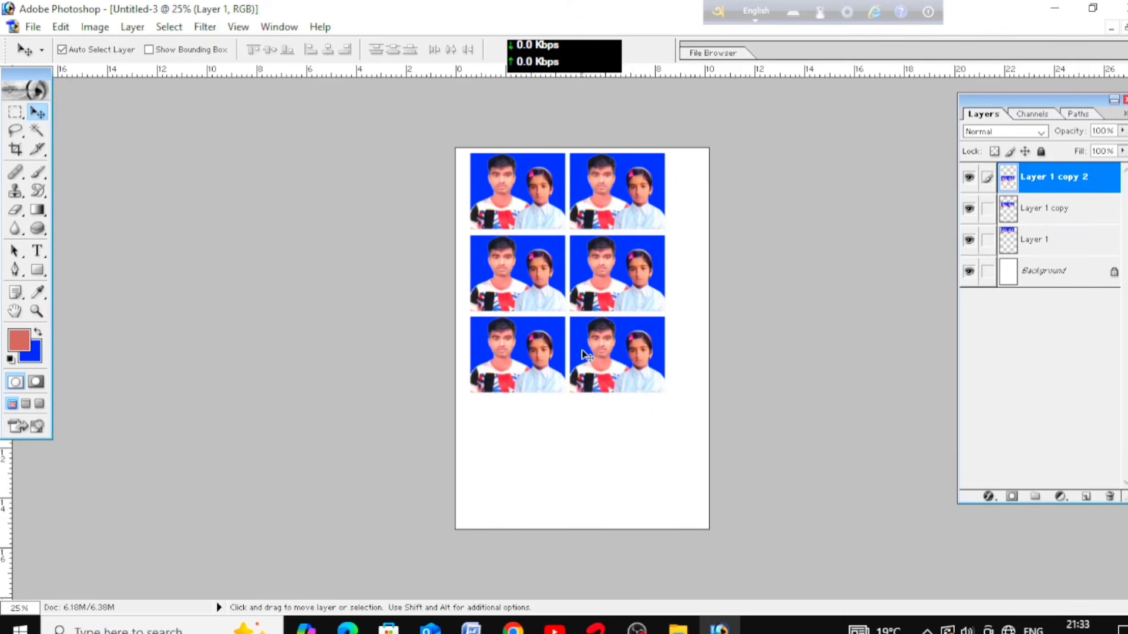
{"action": "key", "text": "alt"}
{"action": "key", "text": "shift"}
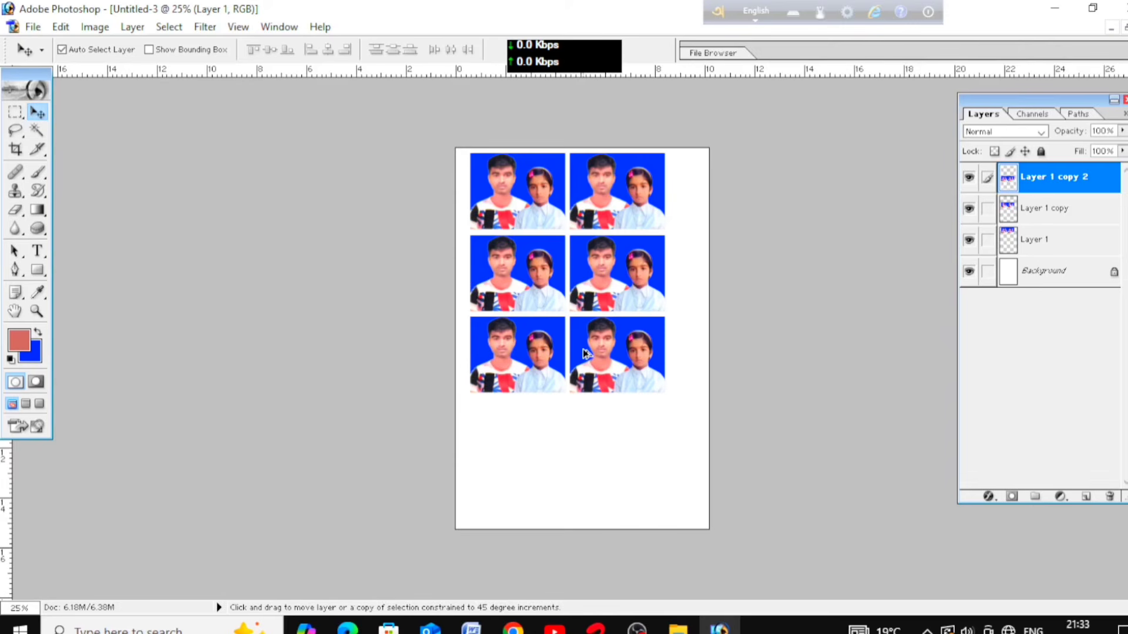
{"action": "left_click_drag", "start_coordinate": [585, 356], "coordinate": [596, 435]}
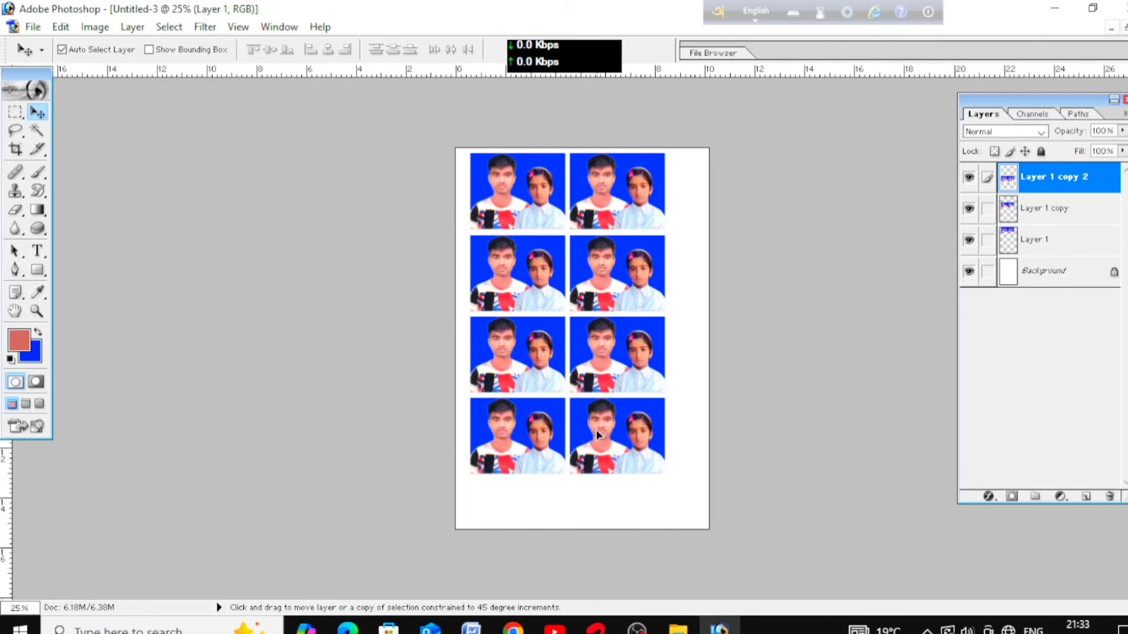
{"action": "left_click_drag", "start_coordinate": [597, 434], "coordinate": [599, 436]}
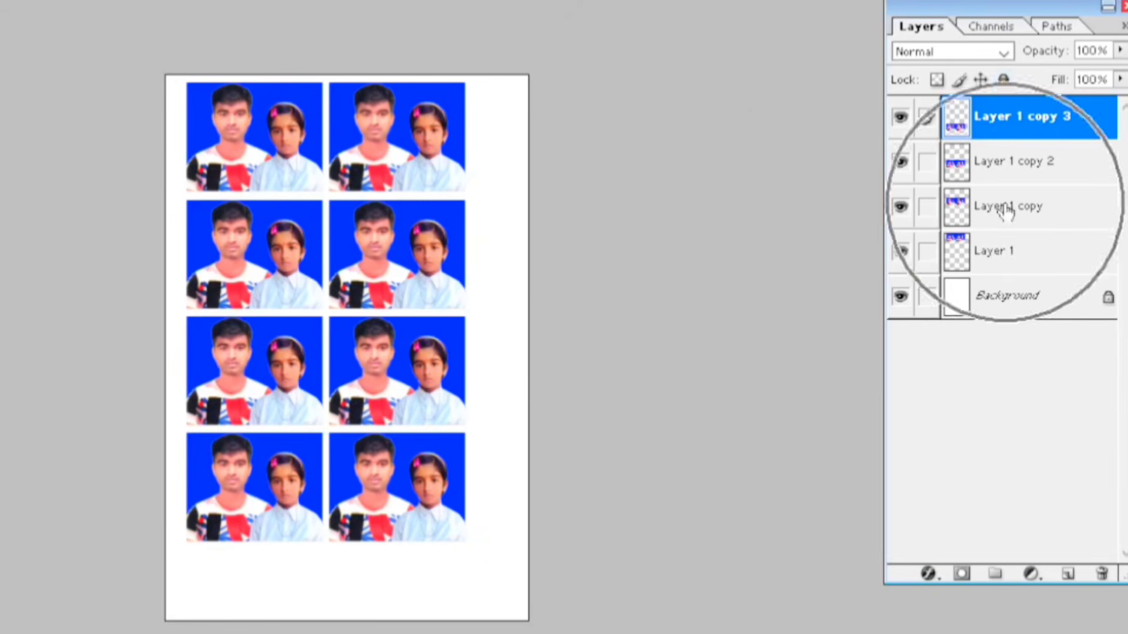
- Merge the four photo rows into a single layer and nudge the grid right to centre it horizontally on the page
{"action": "key", "text": "ctrl+e"}
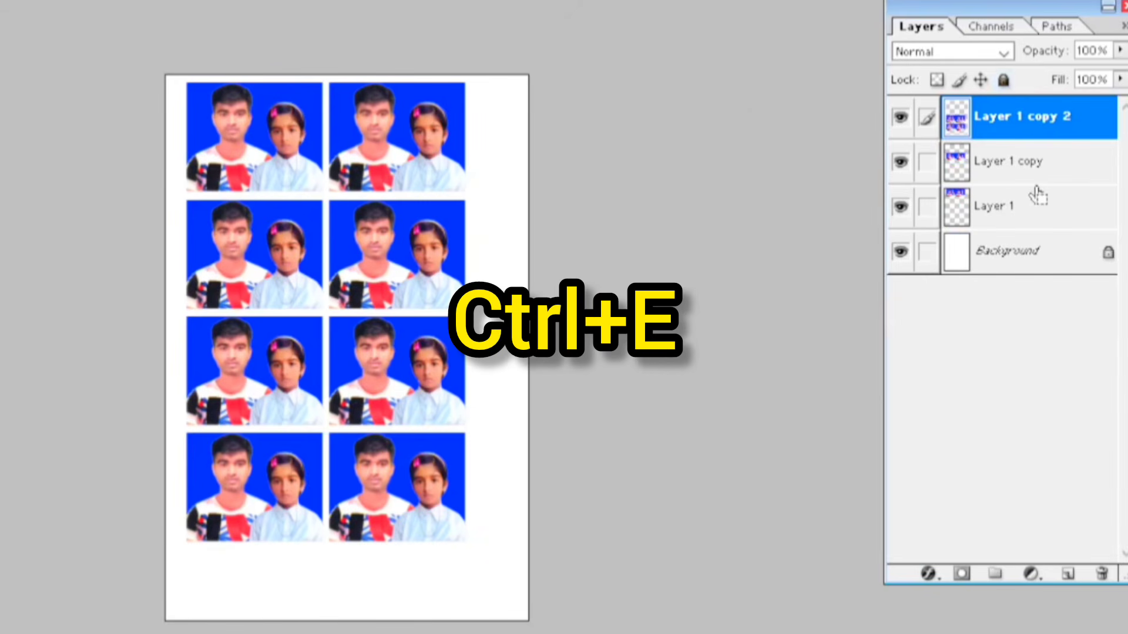
{"action": "key", "text": "ctrl+e"}
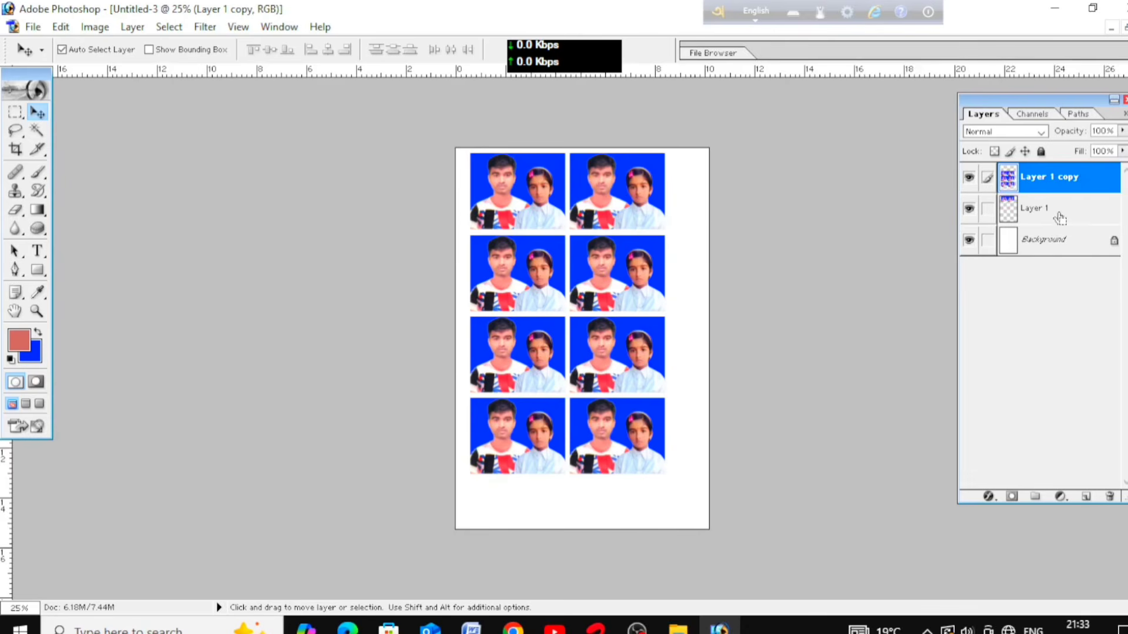
{"action": "key", "text": "ctrl+e"}
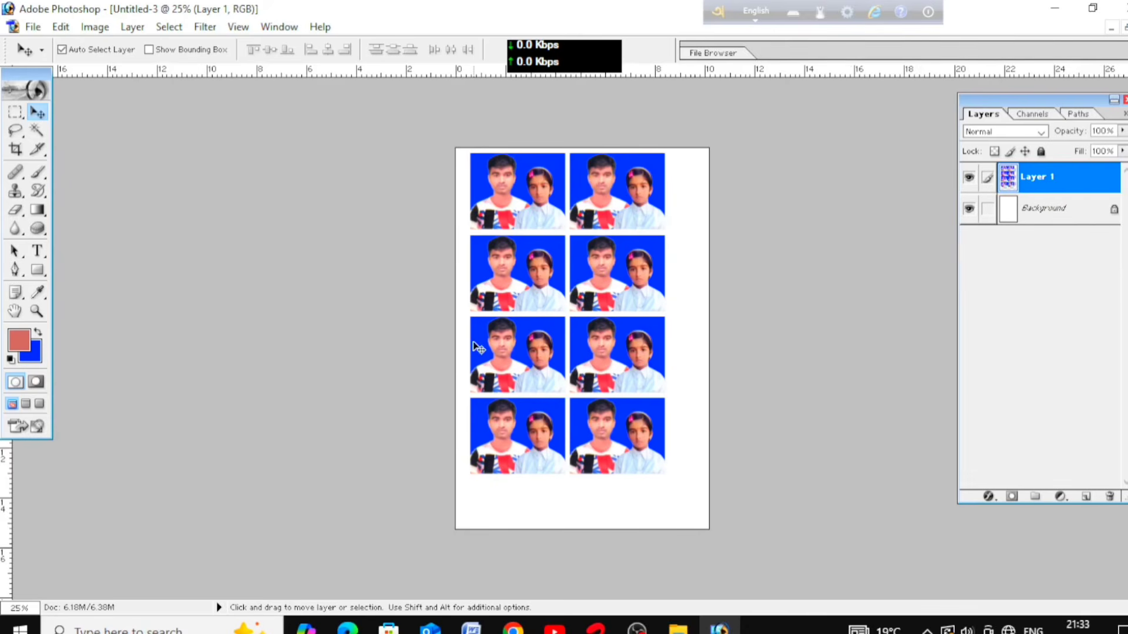
{"action": "left_click_drag", "start_coordinate": [479, 348], "coordinate": [487, 350]}
{"action": "key", "text": "bracketright"}
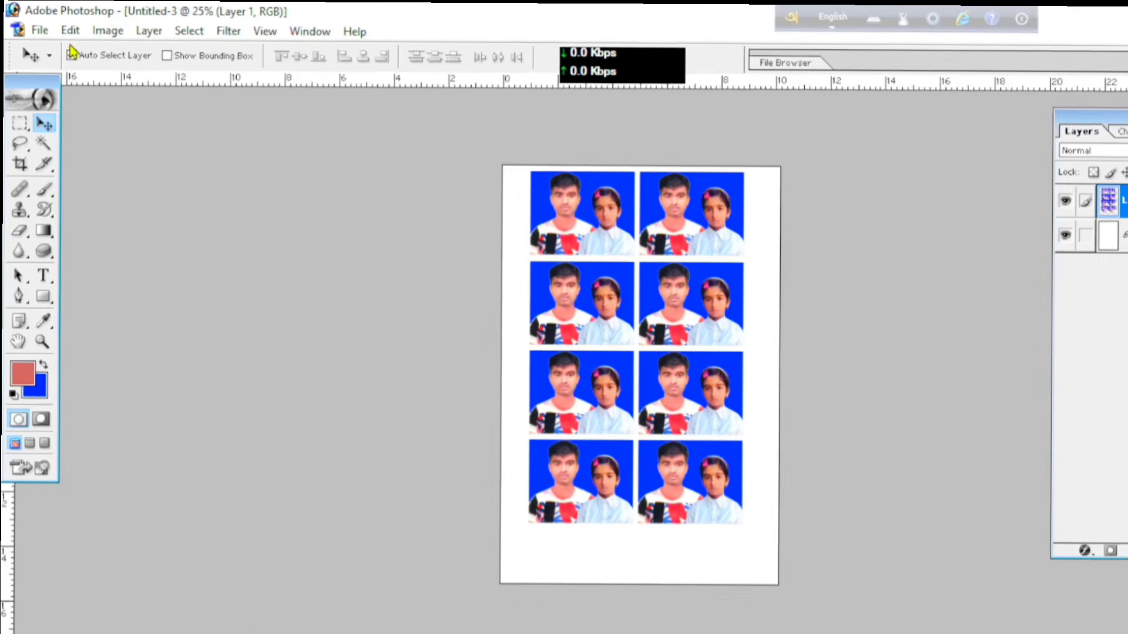
- Outline all the photos with a 3 px black stroke at the Center location, in Normal mode at 100% opacity
{"action": "left_click", "coordinate": [61, 27]}
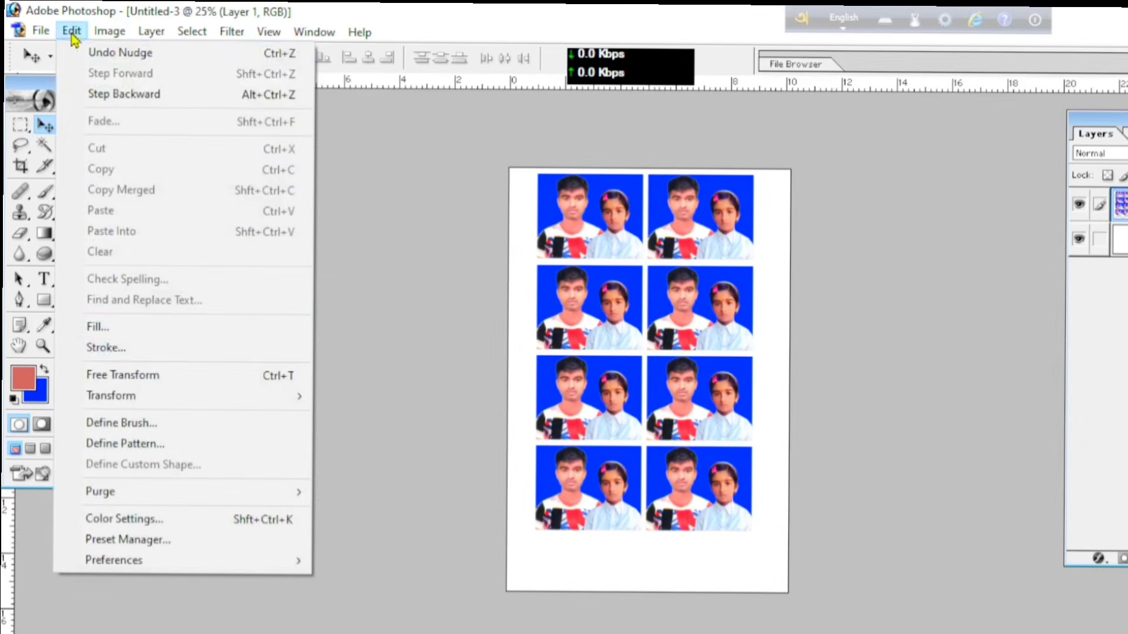
{"action": "left_click", "coordinate": [105, 348]}
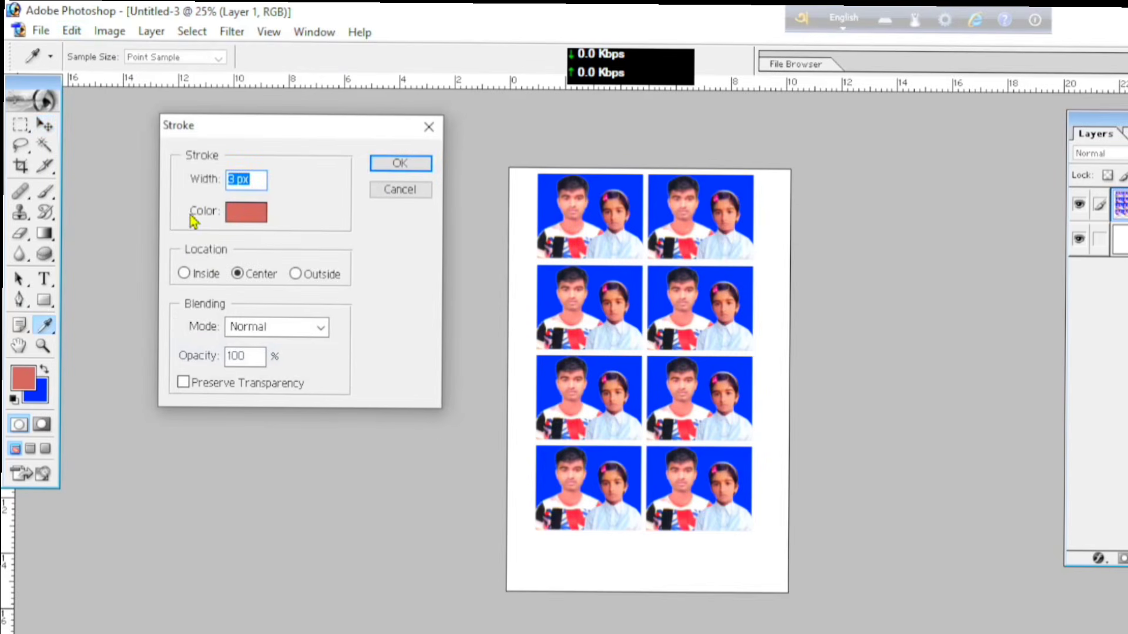
{"action": "left_click", "coordinate": [251, 218]}
{"action": "left_click", "coordinate": [174, 429]}
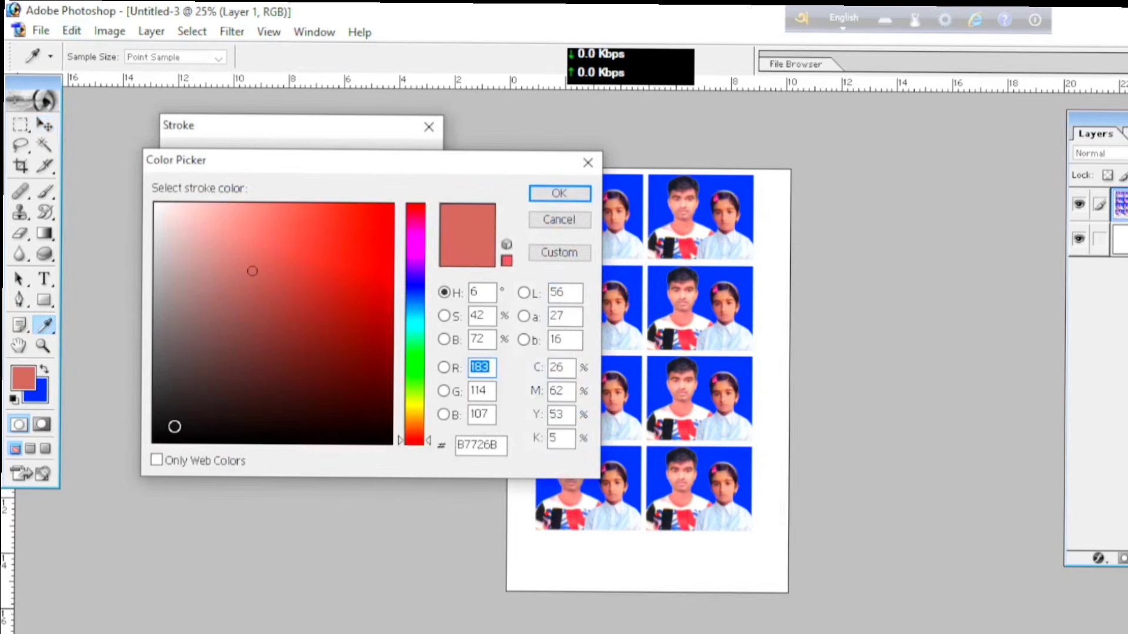
{"action": "left_click", "coordinate": [561, 194]}
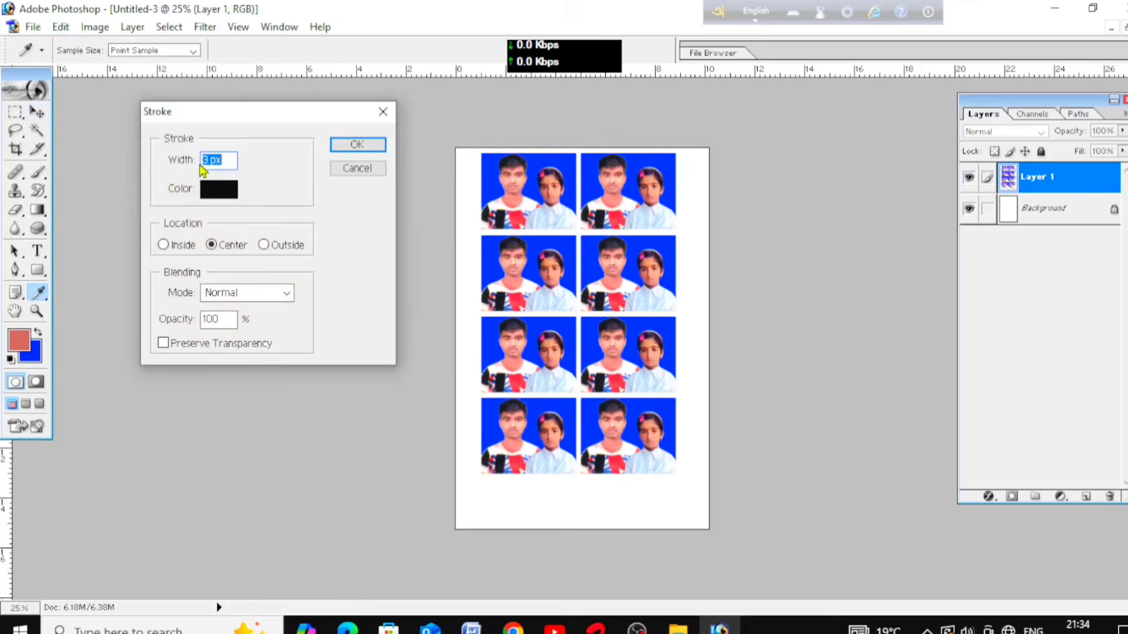
{"action": "left_click", "coordinate": [370, 147]}
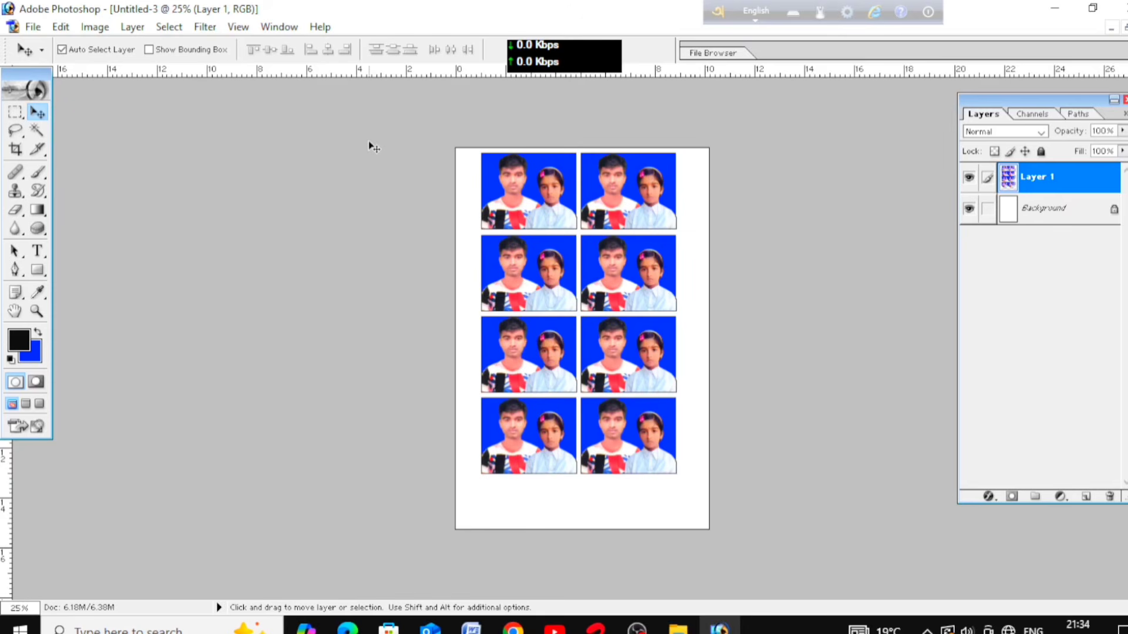
{"action": "scroll", "coordinate": [381, 162], "scroll_direction": "up", "scroll_amount": 1}
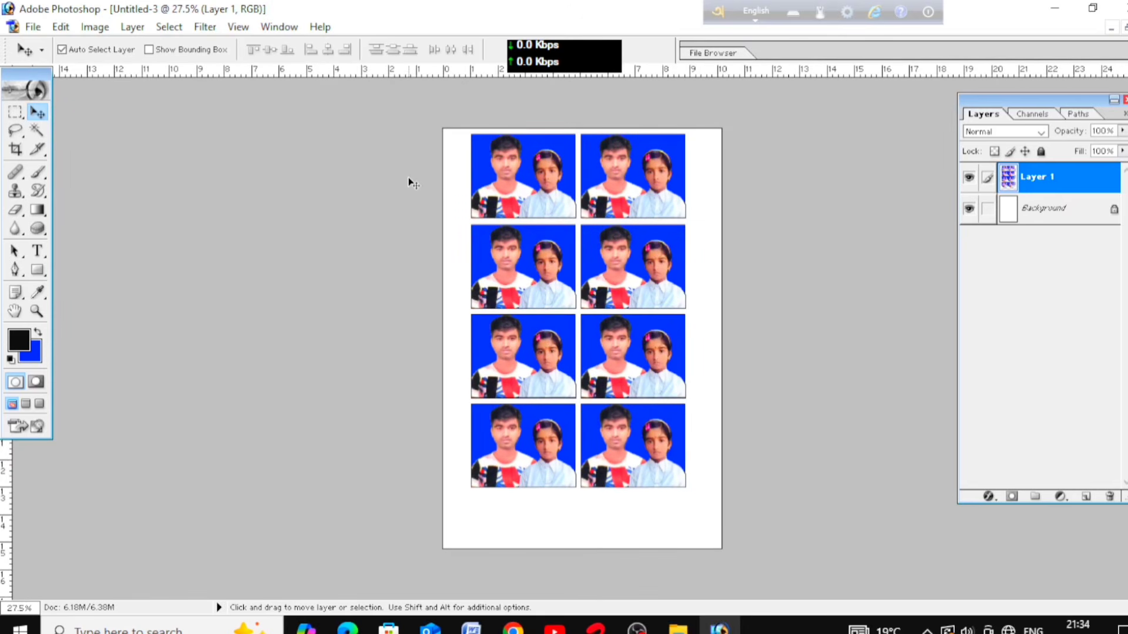
- Set the EPSON L3210 print properties to document size 10 x 15 cm (4 x 6 in) and paper type Photo Paper Glossy
{"action": "key", "text": "ctrl+alt+p"}
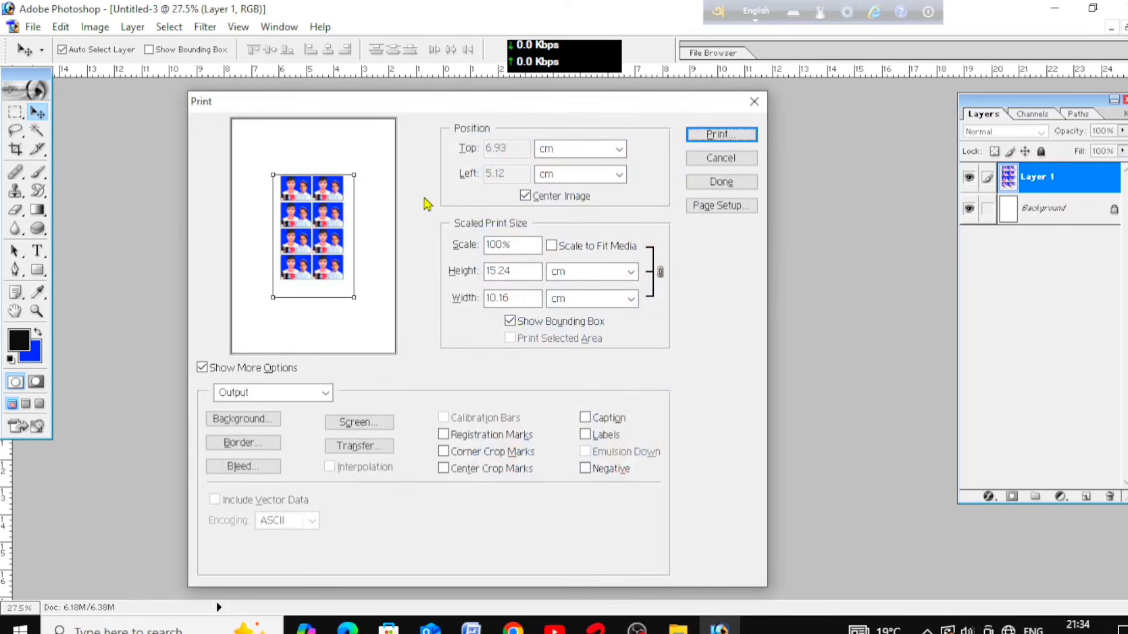
{"action": "left_click", "coordinate": [727, 141]}
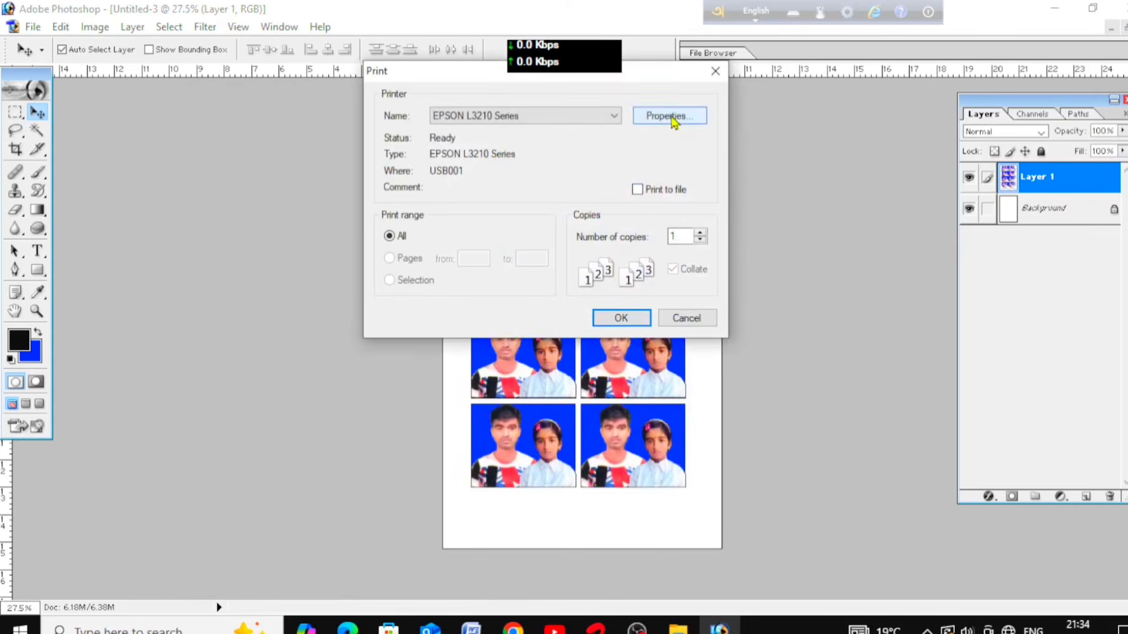
{"action": "left_click", "coordinate": [672, 116]}
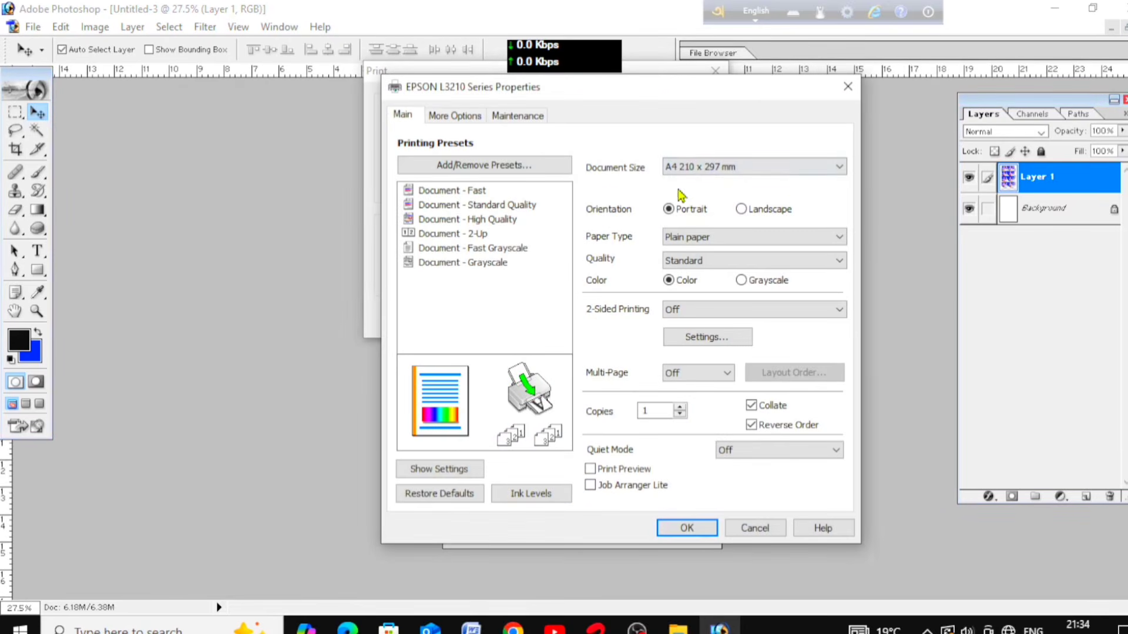
{"action": "left_click", "coordinate": [709, 170]}
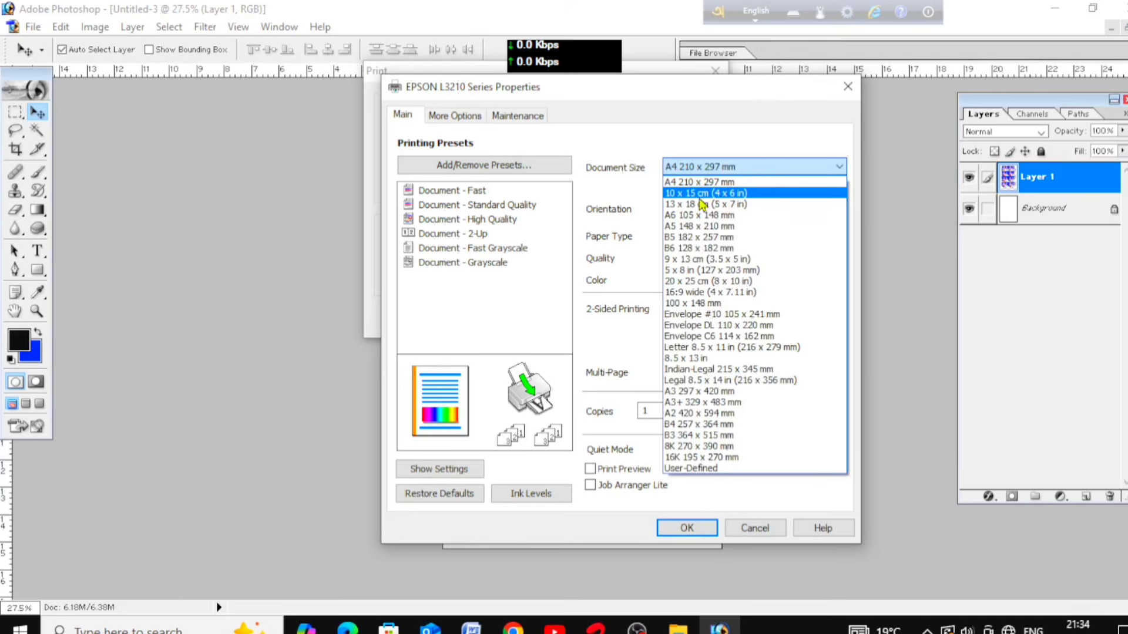
{"action": "left_click", "coordinate": [725, 195]}
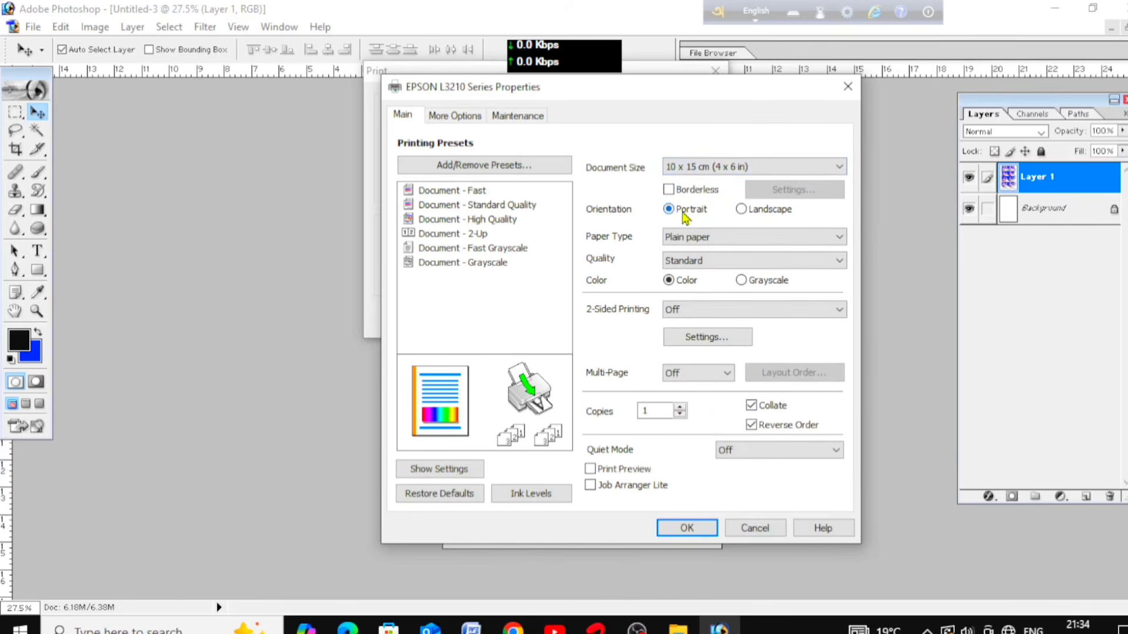
{"action": "left_click", "coordinate": [685, 237]}
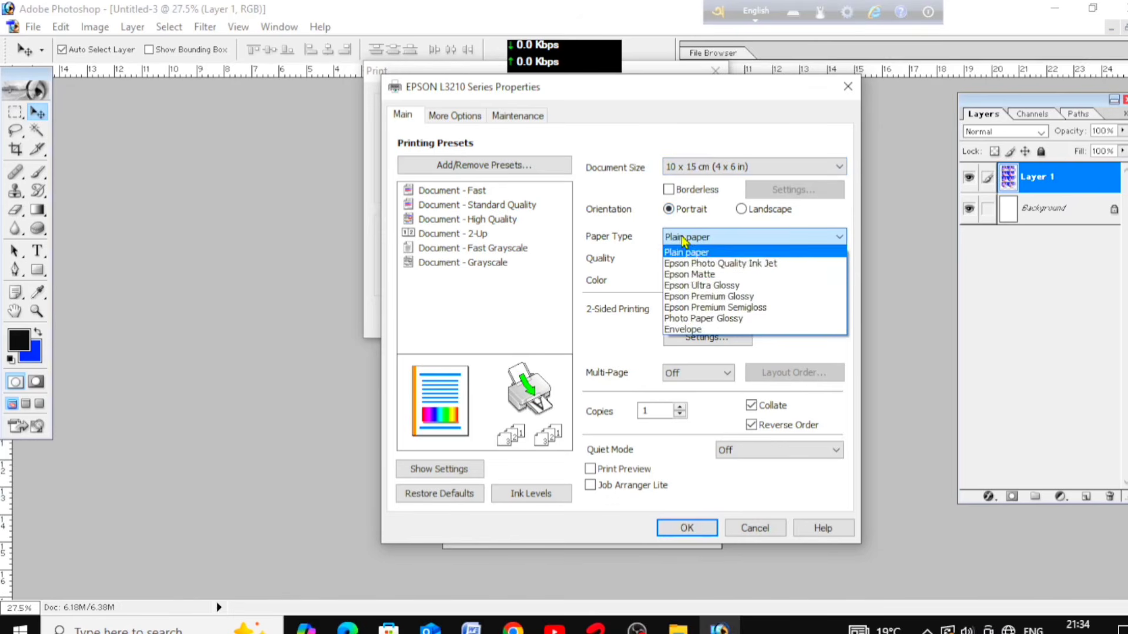
{"action": "left_click", "coordinate": [708, 320]}
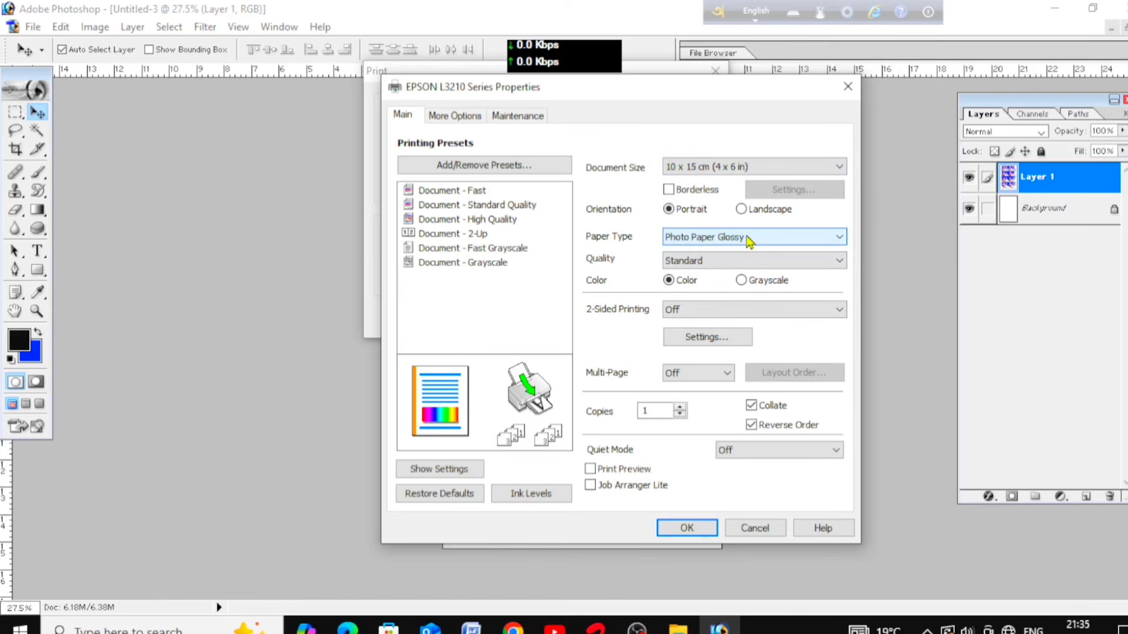
- Set the print quality to High with Color output, accept the printer properties, and move the Print dialog off the photo sheet
{"action": "left_click", "coordinate": [704, 262]}
{"action": "left_click", "coordinate": [706, 297]}
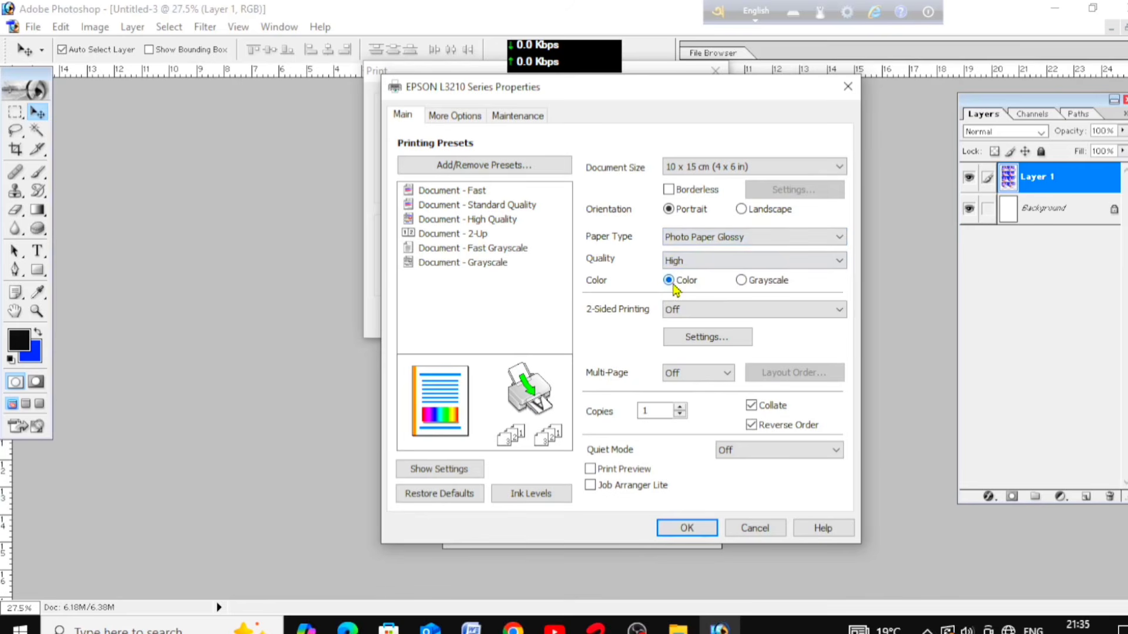
{"action": "left_click", "coordinate": [740, 281]}
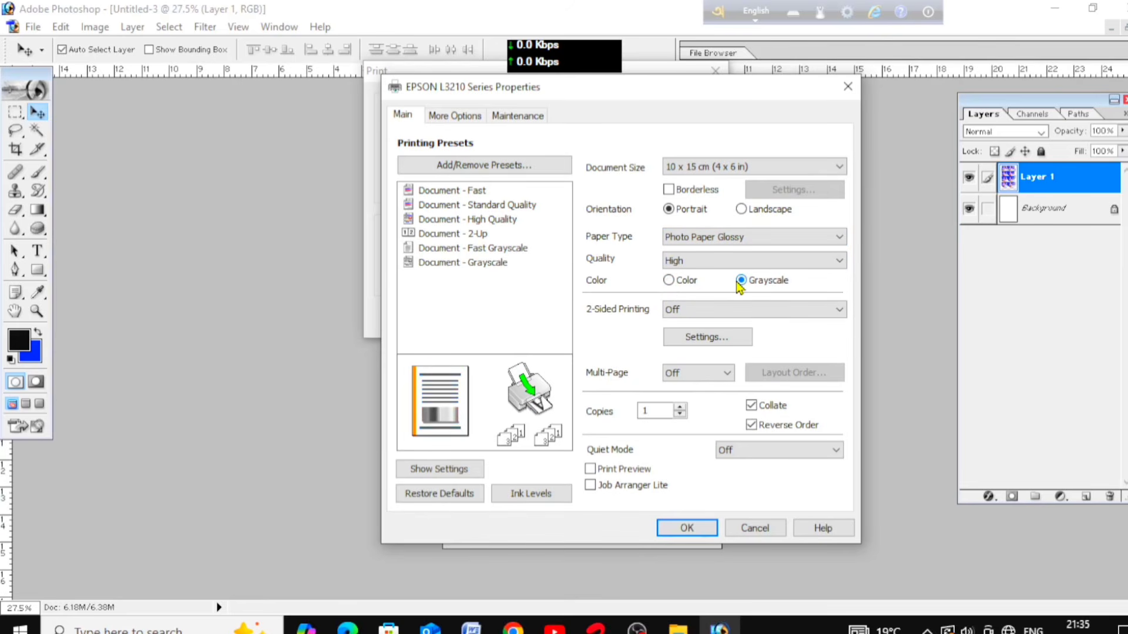
{"action": "left_click", "coordinate": [669, 281]}
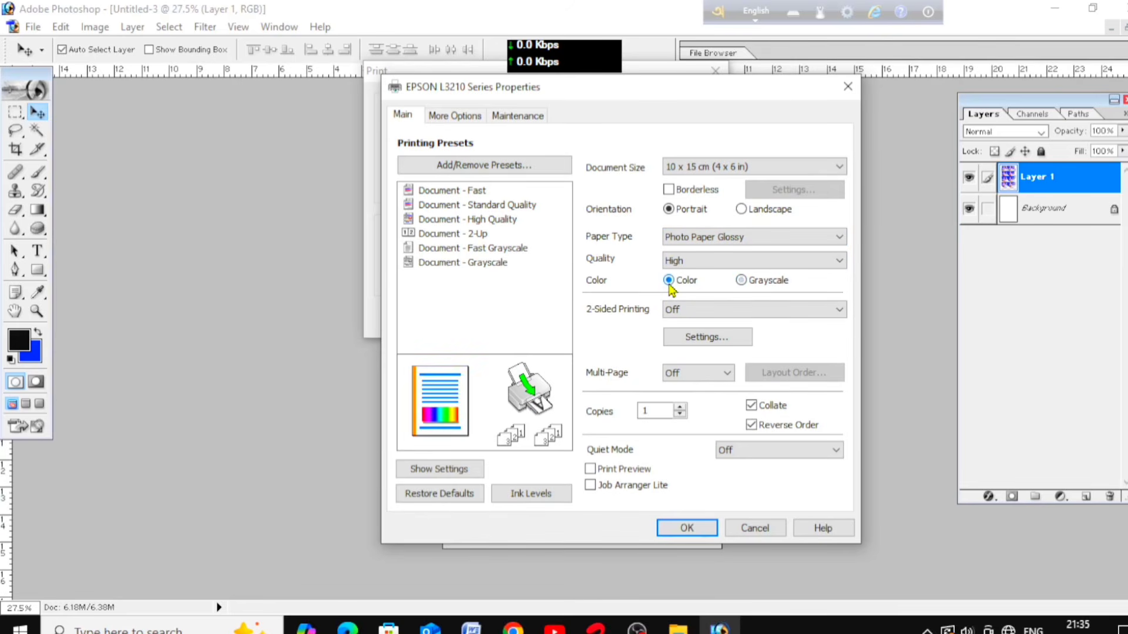
{"action": "left_click", "coordinate": [691, 532]}
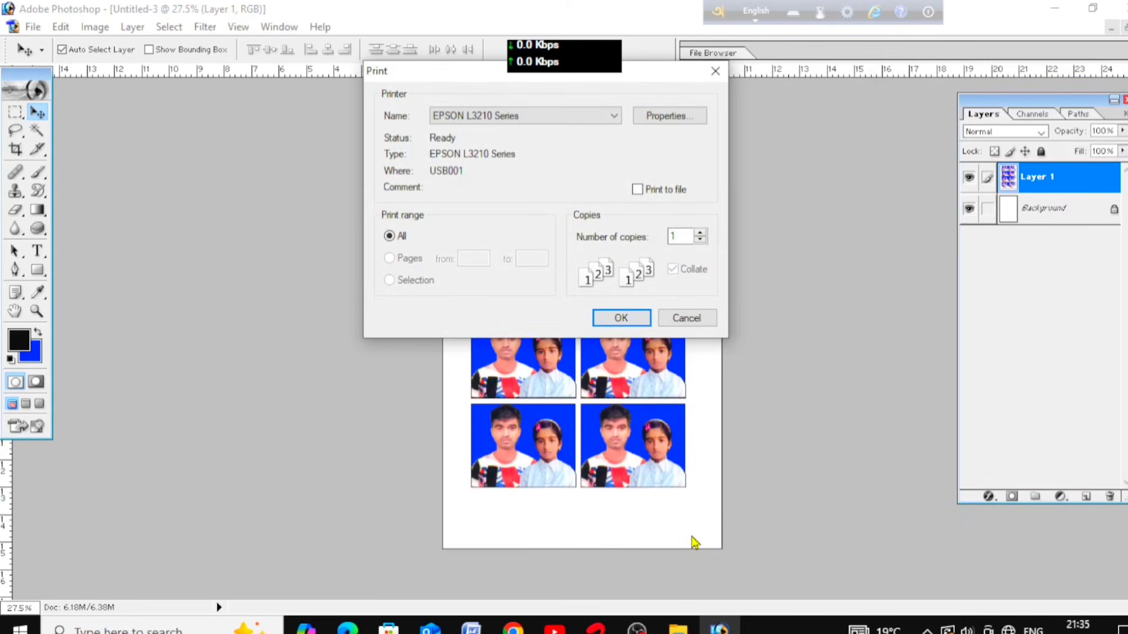
{"action": "left_click_drag", "start_coordinate": [646, 74], "coordinate": [322, 126]}
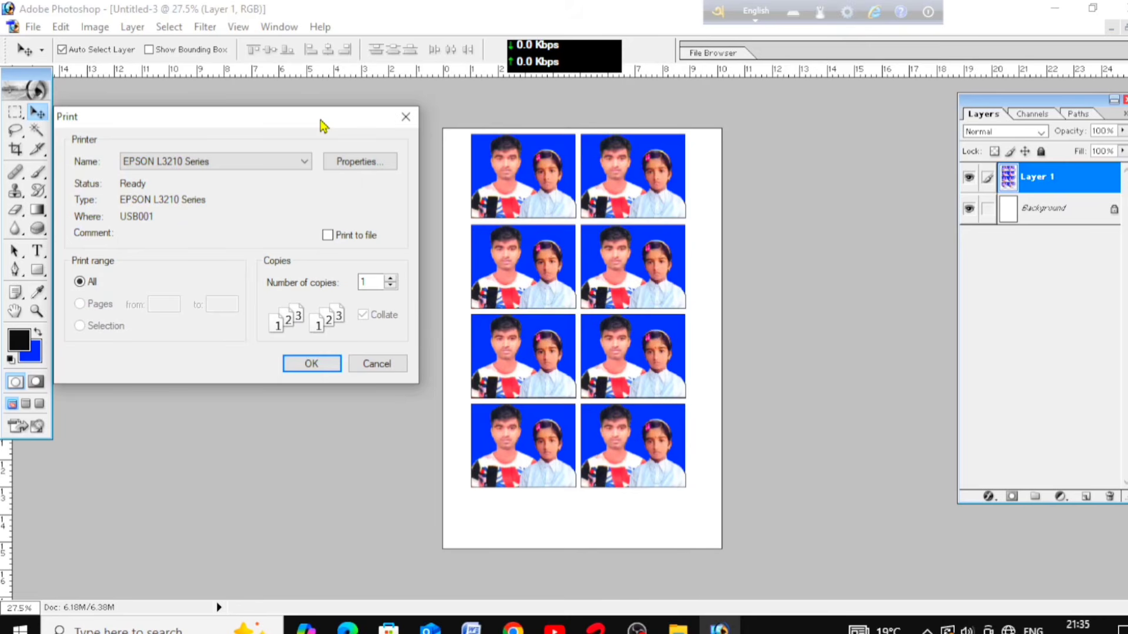